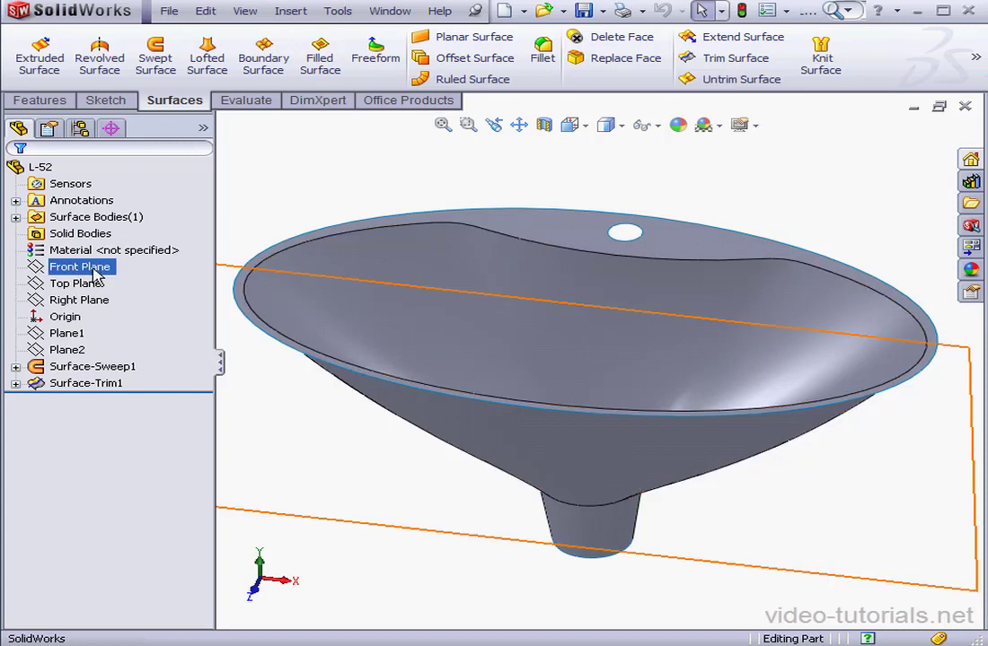
Start a new sketch on the Front Plane and switch to the front view
{"action": "right_click", "coordinate": [106, 267]}
{"action": "left_click", "coordinate": [109, 243]}
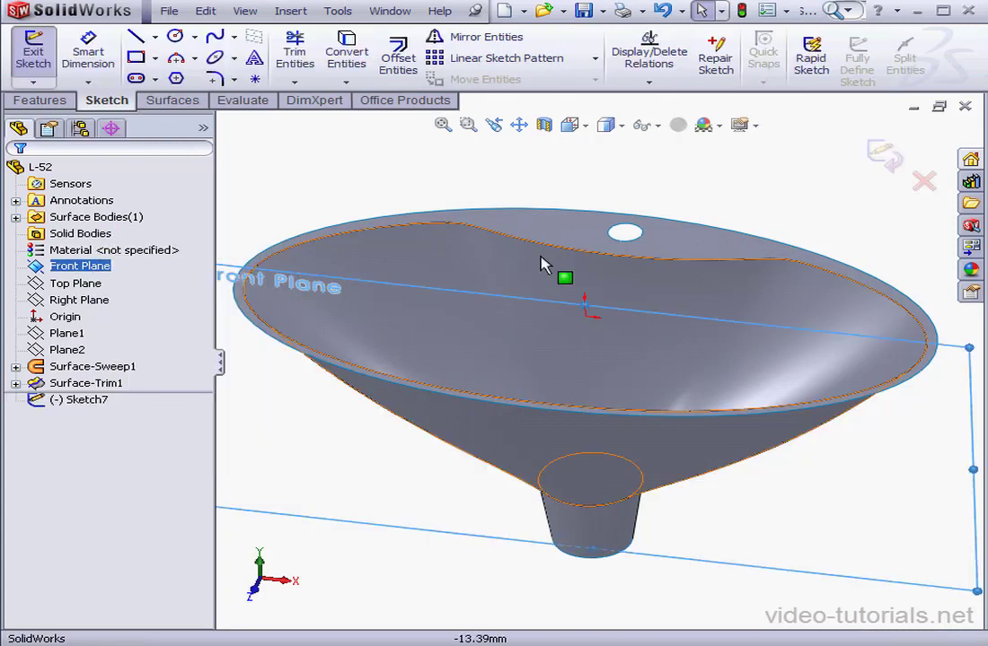
{"action": "left_click", "coordinate": [585, 125]}
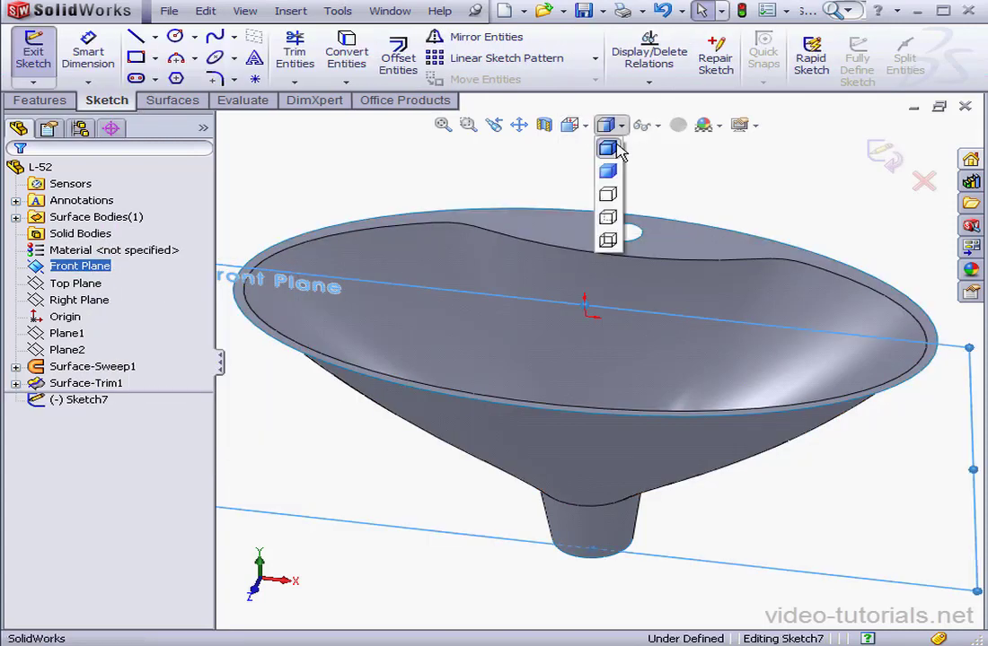
{"action": "left_click", "coordinate": [682, 195]}
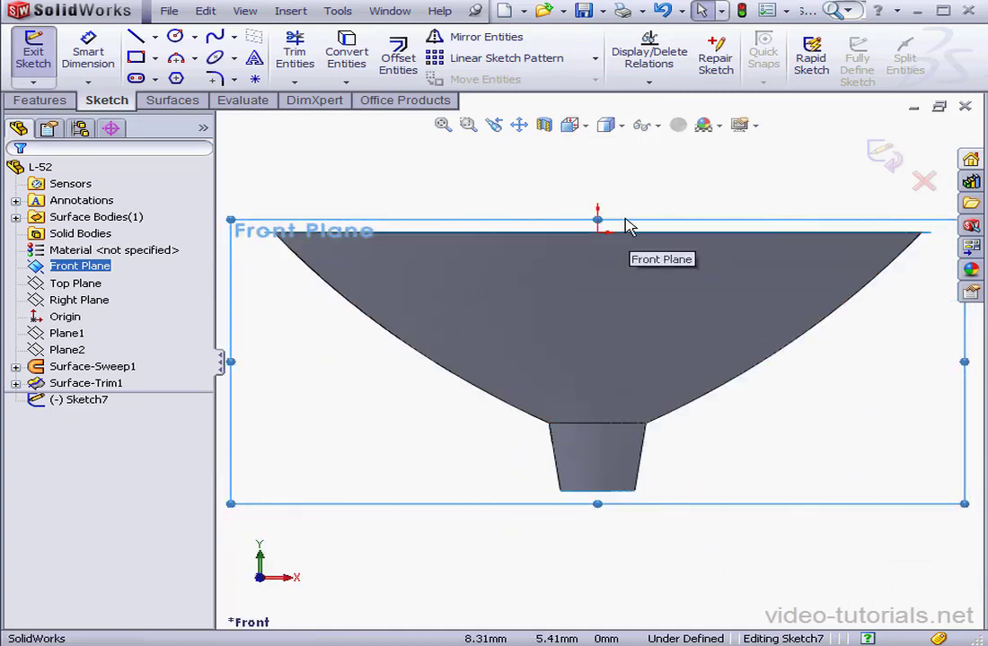
Sketch two corner rectangles one above the other near the bowl's middle, about 20 x 21 mm above and 20 x 16 mm below
{"action": "left_click", "coordinate": [136, 58]}
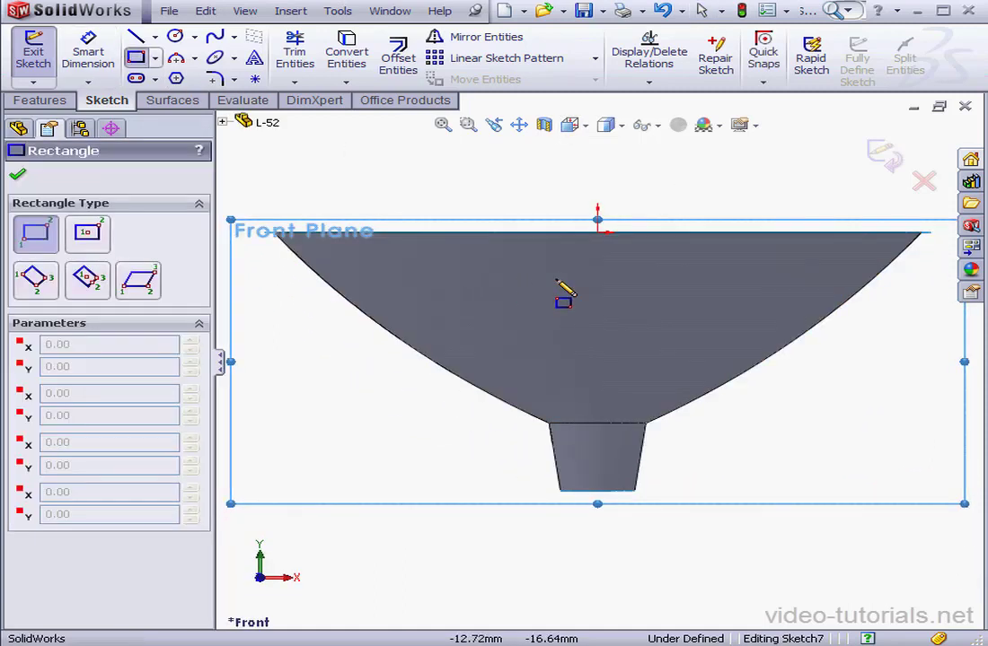
{"action": "left_click_drag", "start_coordinate": [557, 276], "coordinate": [621, 332]}
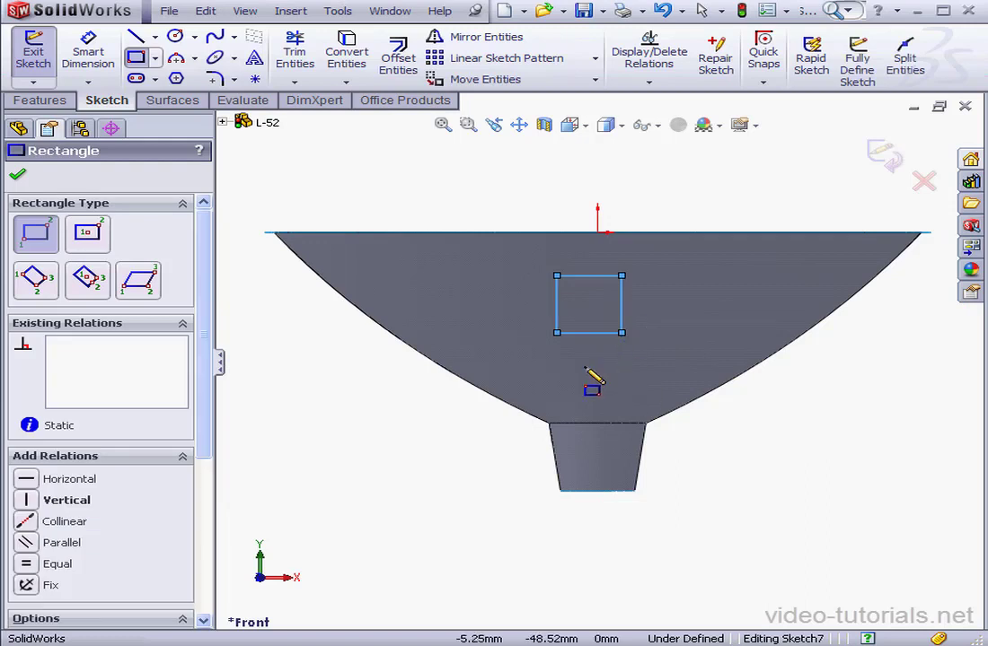
{"action": "left_click_drag", "start_coordinate": [556, 357], "coordinate": [621, 399]}
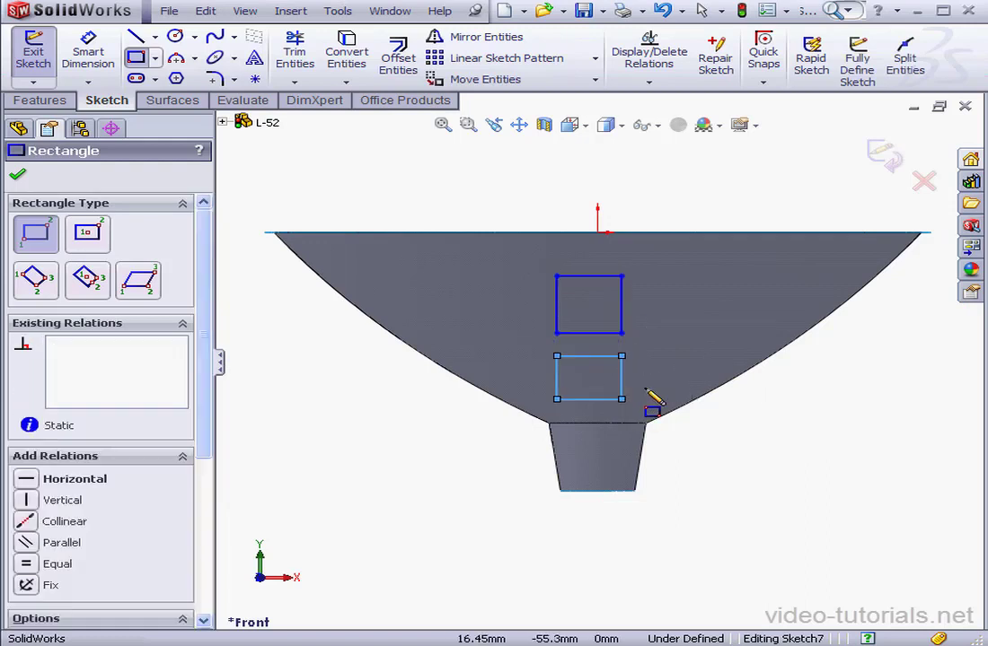
{"action": "right_click", "coordinate": [666, 359]}
{"action": "left_click", "coordinate": [747, 370]}
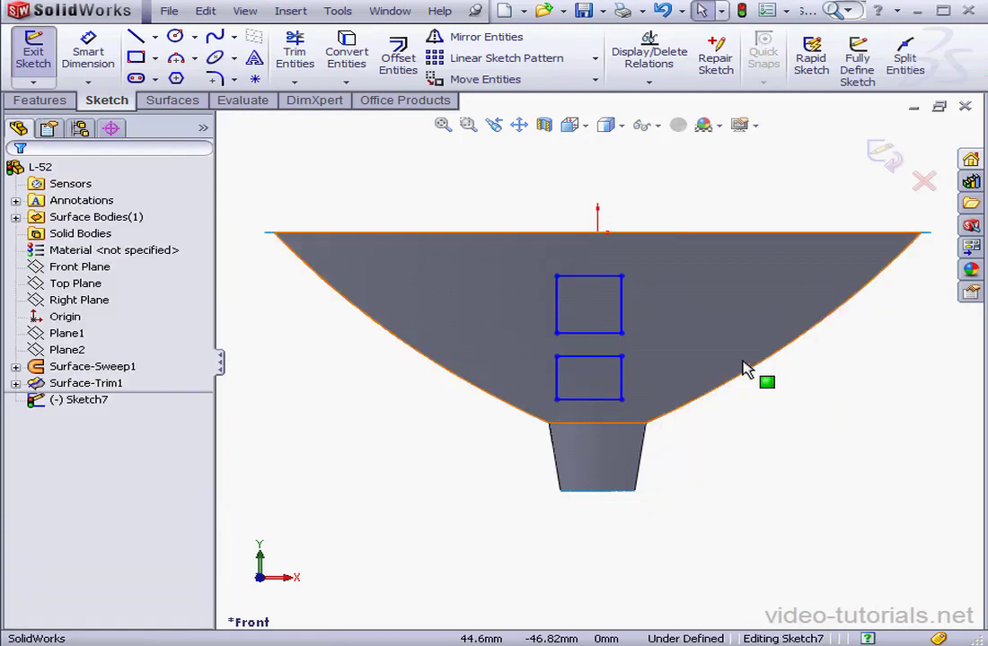
Draw a vertical centerline through the upper rectangle from its top edge's midpoint to its bottom edge's midpoint
{"action": "left_click", "coordinate": [154, 36]}
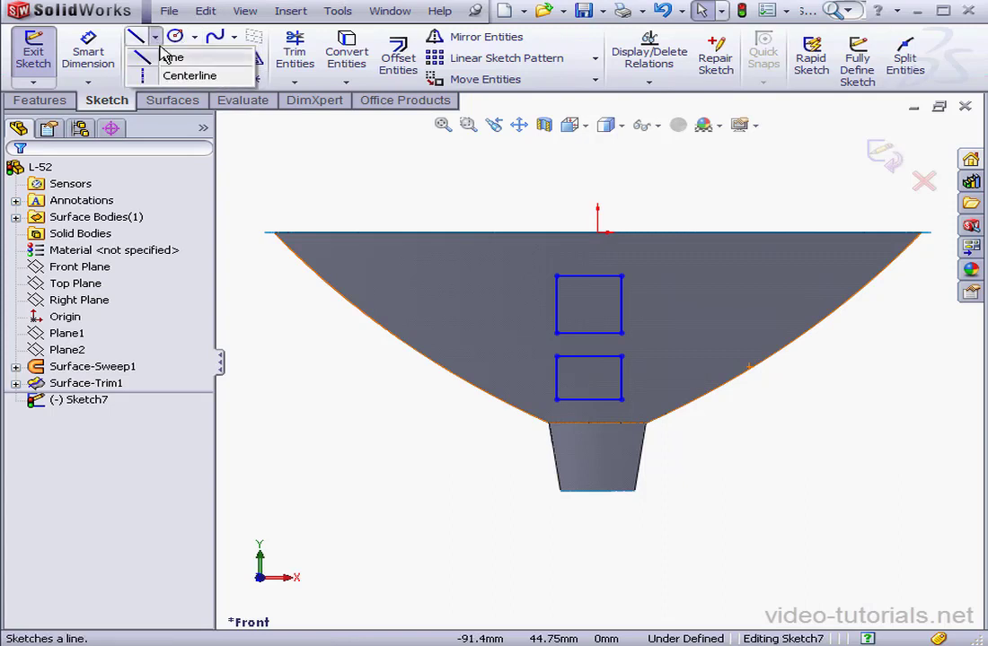
{"action": "left_click", "coordinate": [146, 79]}
{"action": "left_click", "coordinate": [588, 276]}
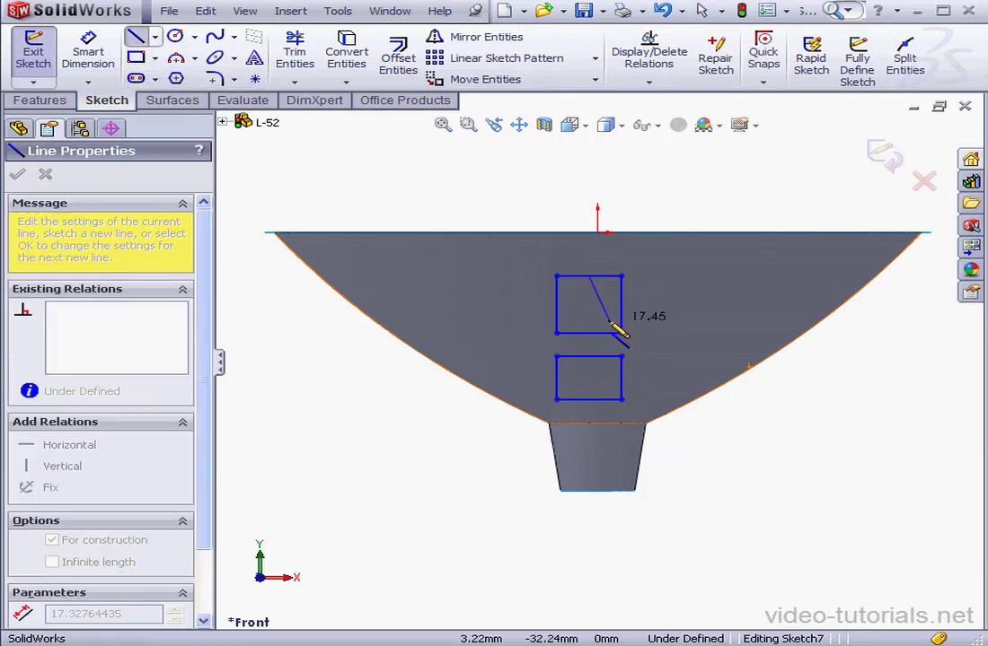
{"action": "left_click", "coordinate": [588, 332]}
{"action": "right_click", "coordinate": [653, 313]}
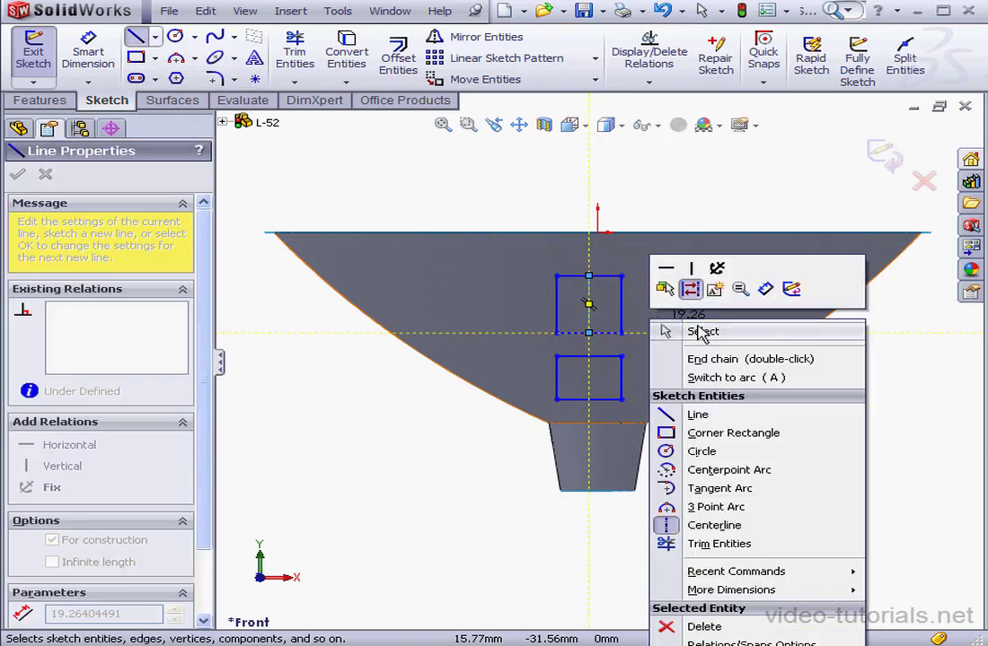
{"action": "left_click", "coordinate": [674, 331]}
Add a Vertical relation between the centerline's upper endpoint and the origin
{"action": "left_click", "coordinate": [590, 277]}
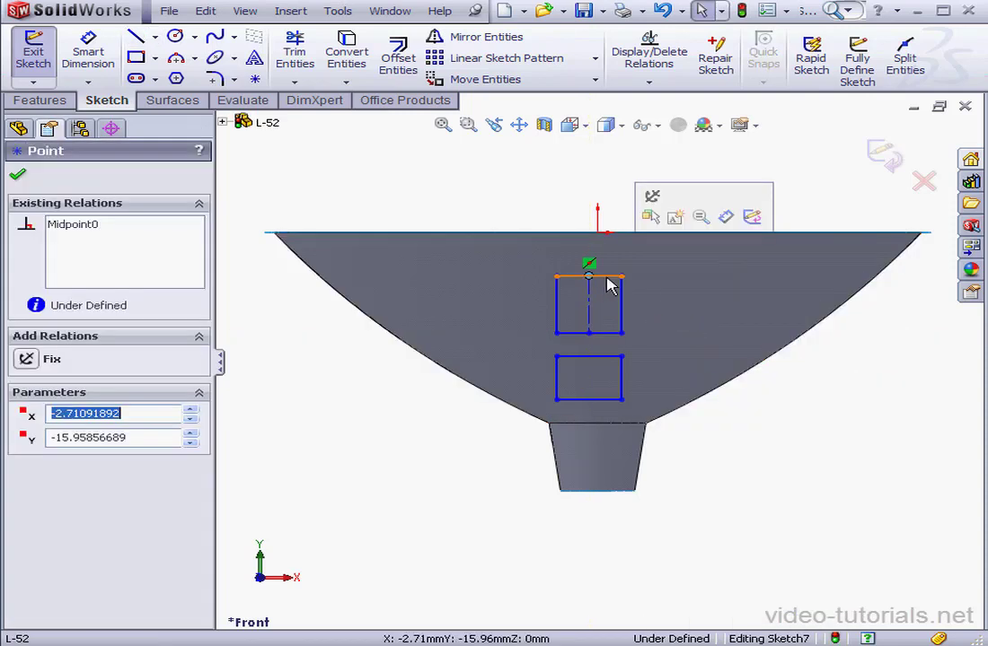
{"action": "left_click", "coordinate": [598, 232], "text": "ctrl"}
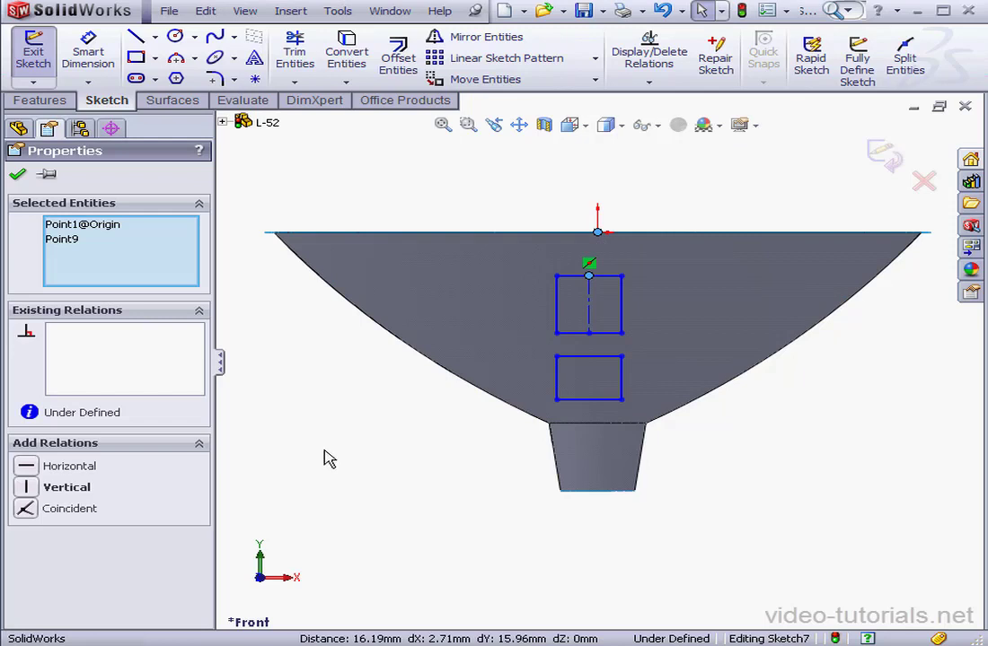
{"action": "left_click", "coordinate": [26, 487]}
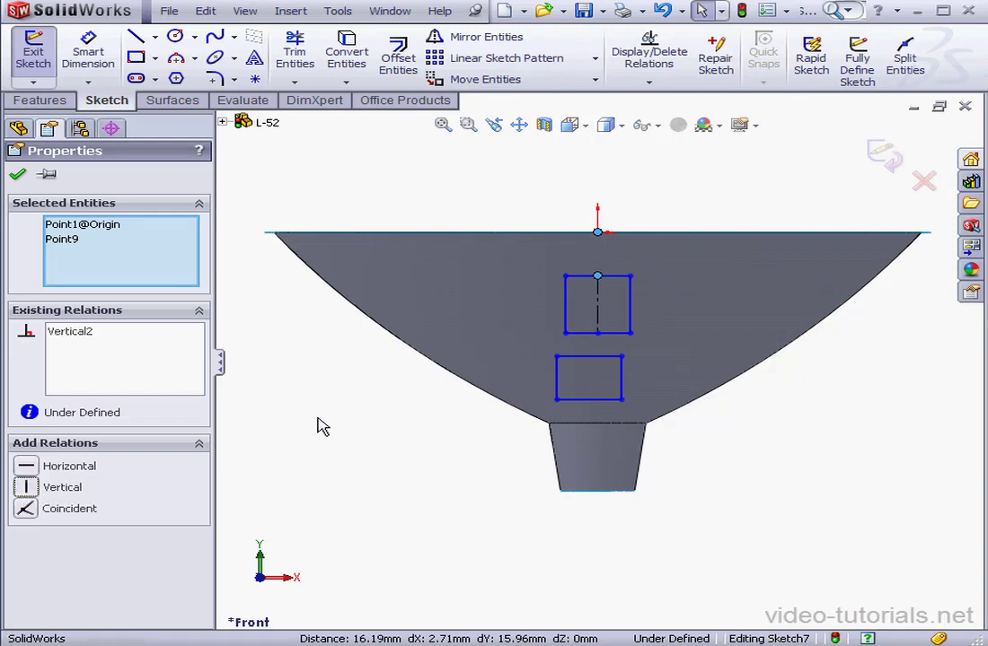
Dimension the upper rectangle to 20 mm high and 12 mm wide
{"action": "left_click", "coordinate": [88, 52]}
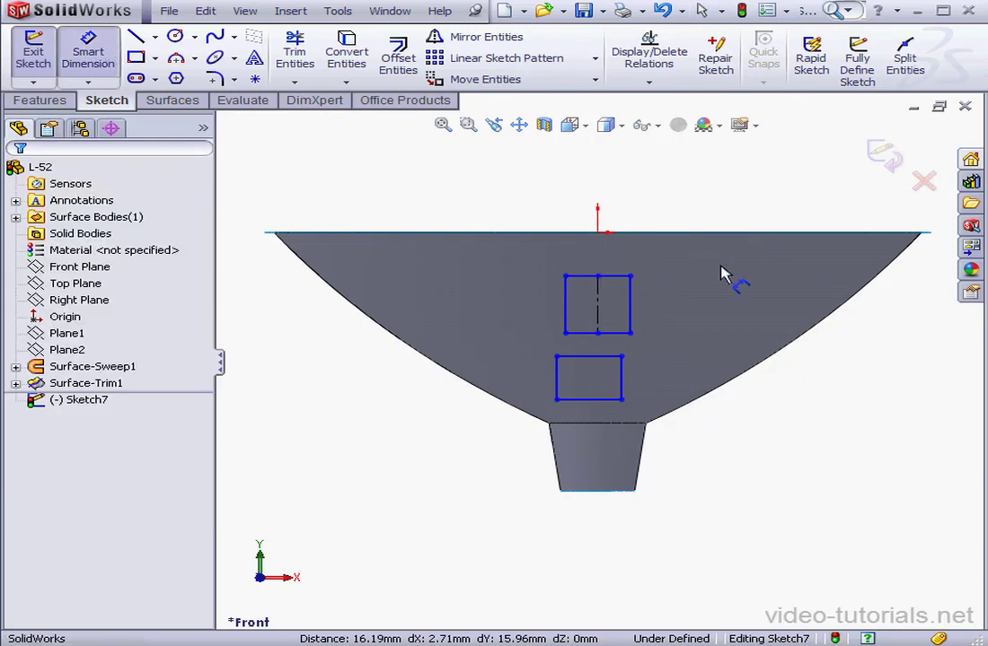
{"action": "left_click", "coordinate": [639, 307]}
{"action": "left_click", "coordinate": [696, 312]}
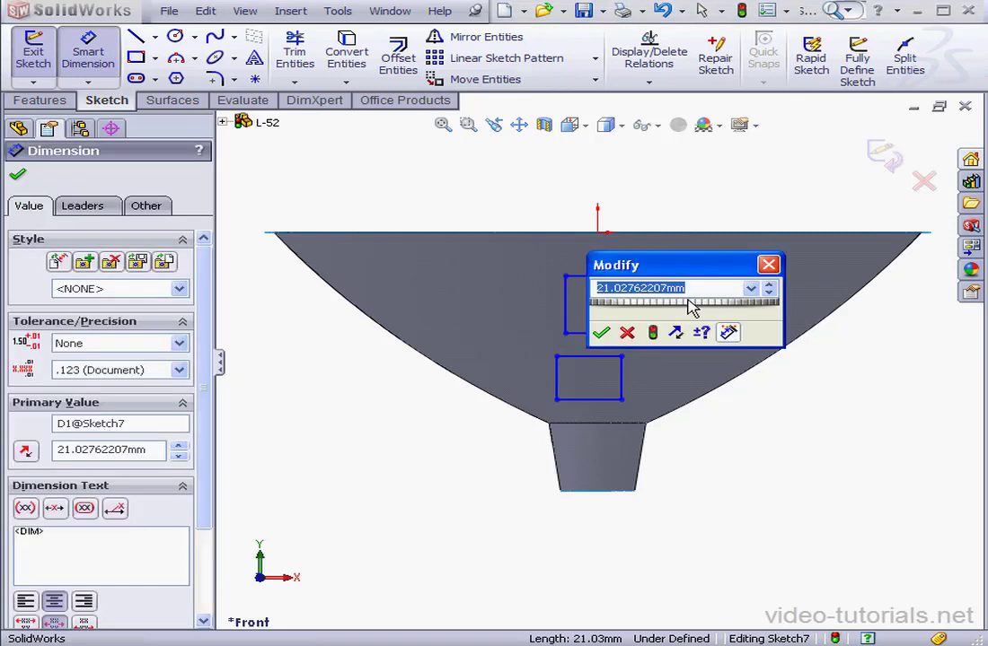
{"action": "type", "text": "20"}
{"action": "left_click", "coordinate": [601, 333]}
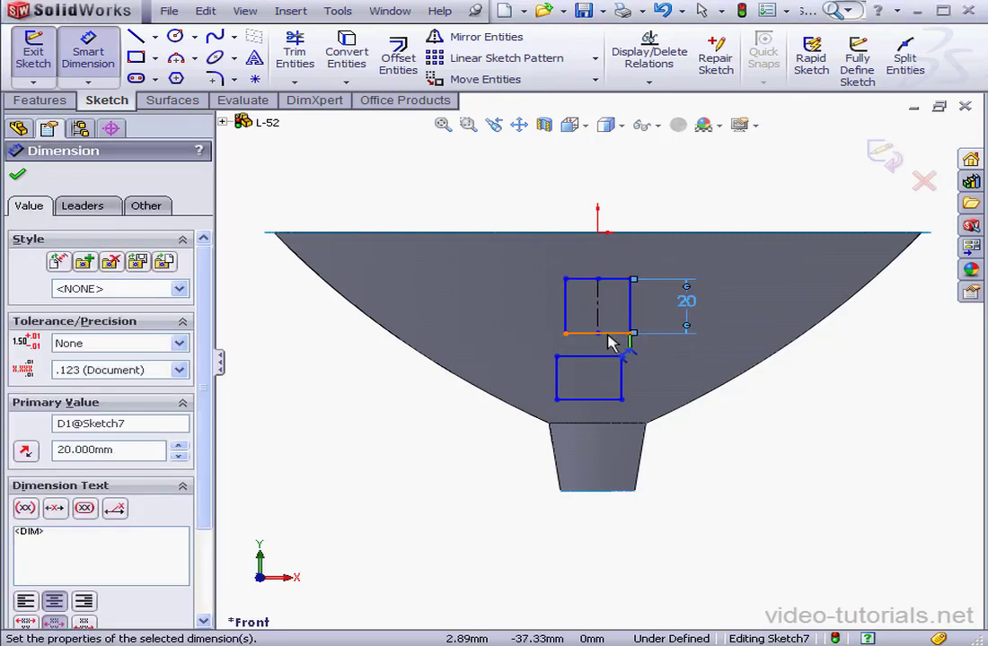
{"action": "left_click", "coordinate": [621, 334]}
{"action": "left_click", "coordinate": [680, 354]}
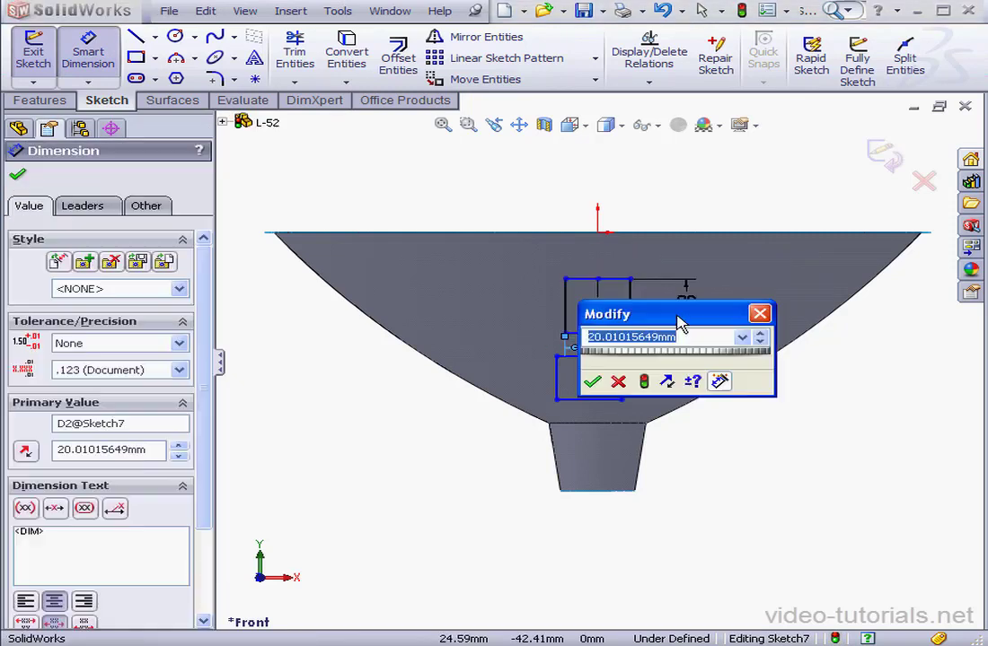
{"action": "type", "text": "12"}
{"action": "left_click", "coordinate": [592, 383]}
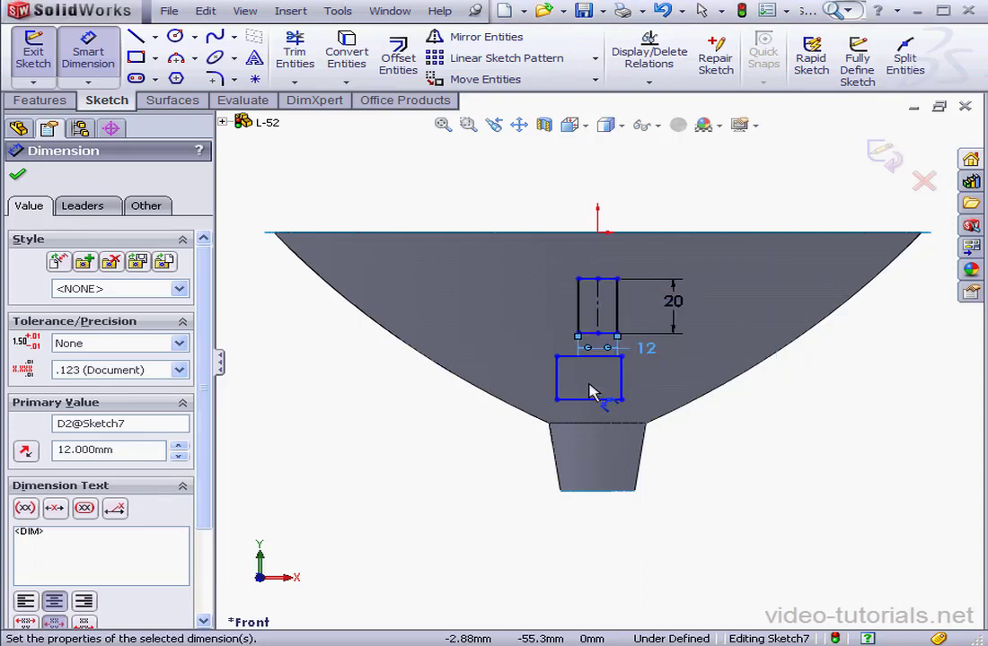
Dimension the vertical distance from the origin to the upper rectangle's top-left corner as 8 mm
{"action": "left_click", "coordinate": [598, 234]}
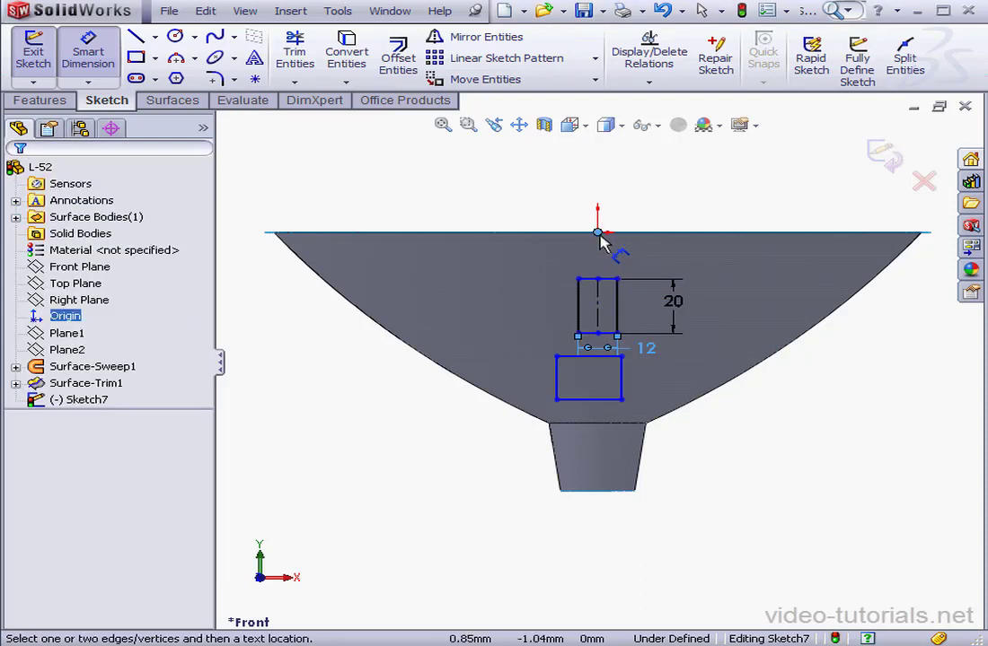
{"action": "left_click", "coordinate": [578, 280]}
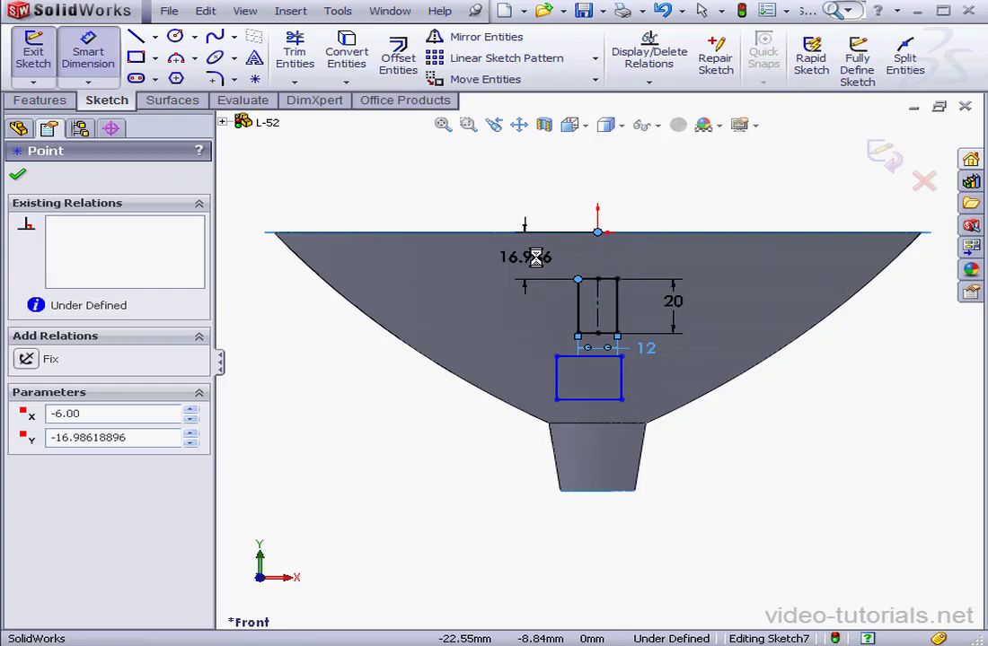
{"action": "left_click", "coordinate": [536, 258]}
{"action": "type", "text": "8"}
{"action": "left_click", "coordinate": [439, 290]}
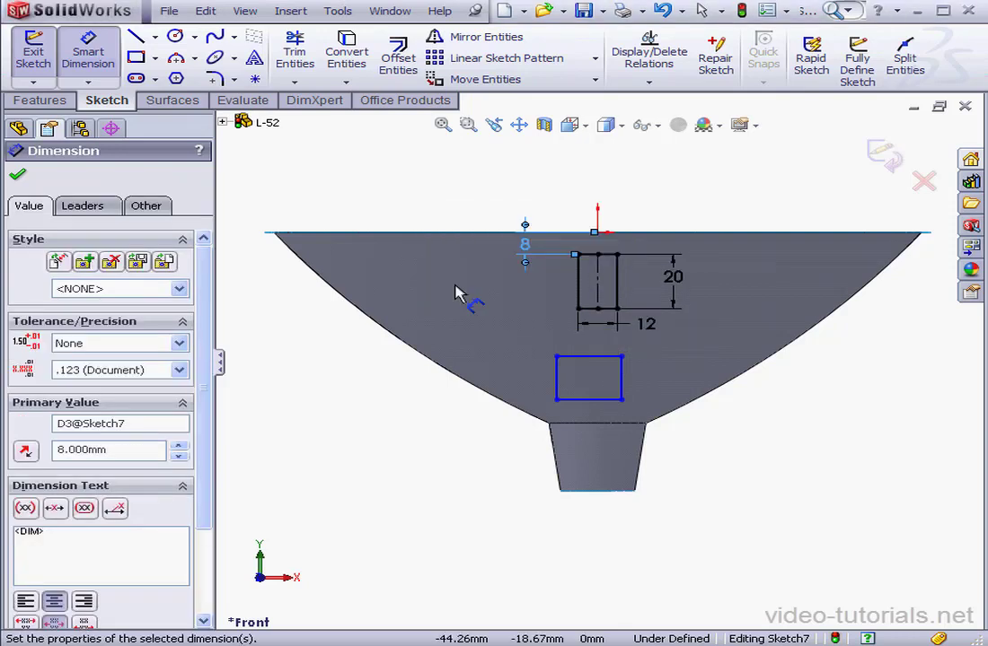
Dimension the lower rectangle's height to 8 mm
{"action": "left_click", "coordinate": [622, 384]}
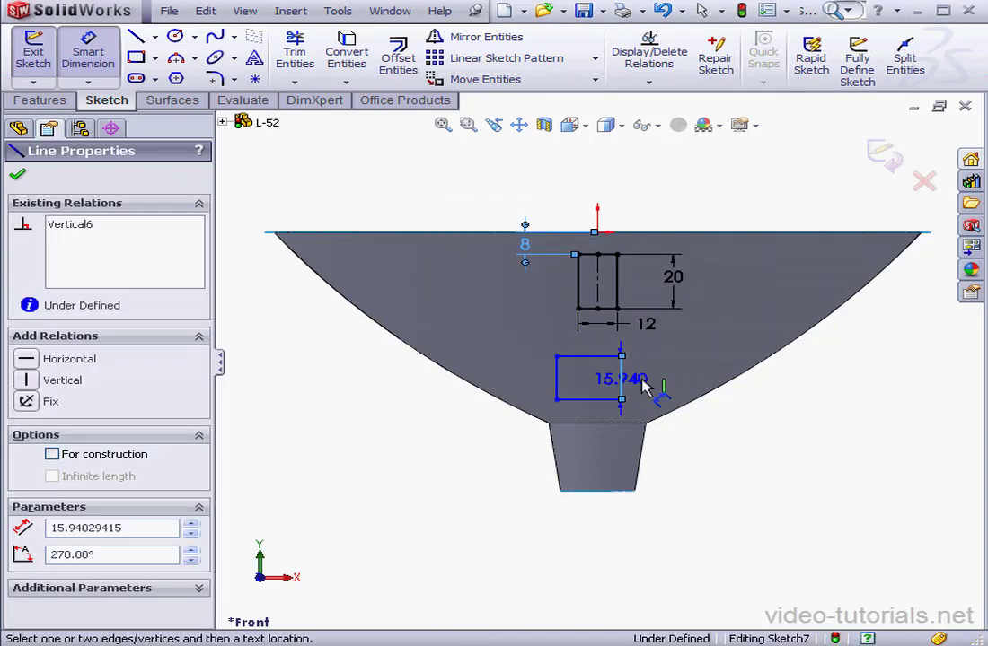
{"action": "left_click", "coordinate": [680, 378]}
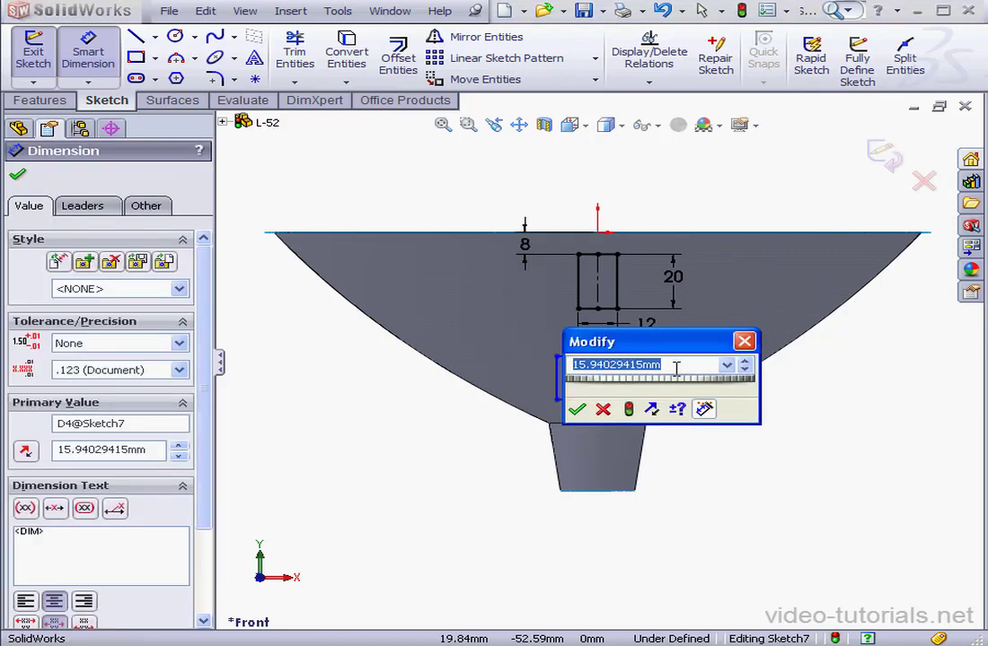
{"action": "type", "text": "8"}
{"action": "left_click", "coordinate": [577, 410]}
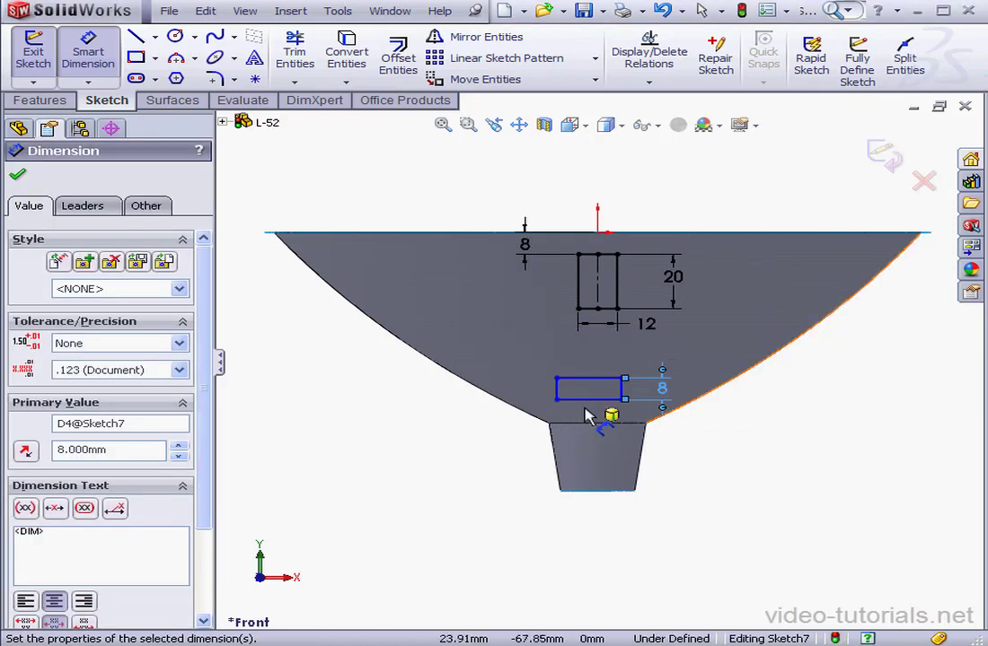
{"action": "right_click", "coordinate": [727, 422]}
{"action": "left_click", "coordinate": [773, 437]}
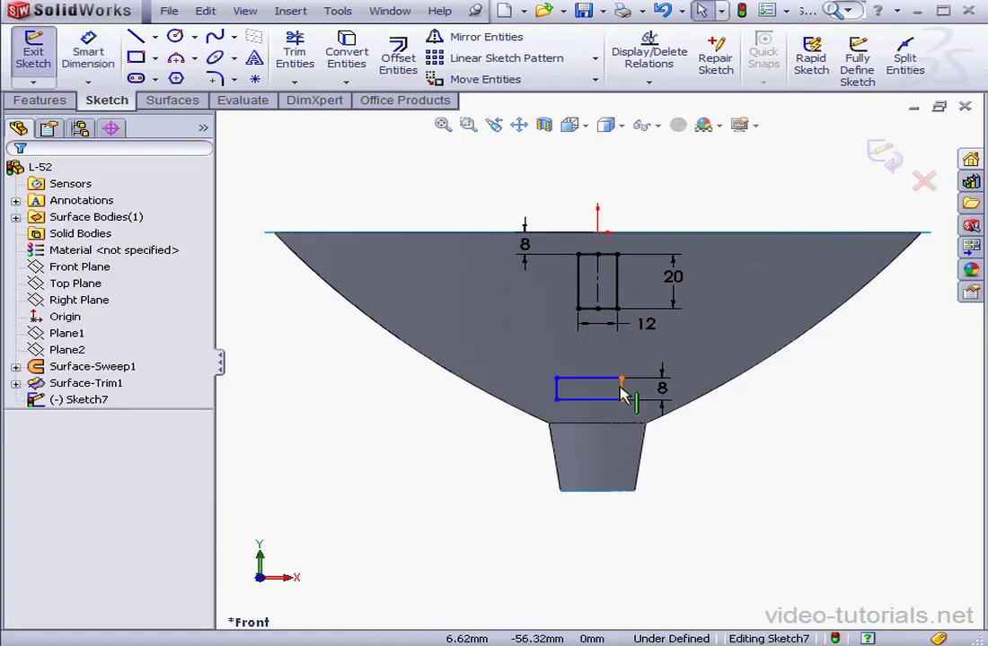
Make the lower rectangle's right and left sides collinear with the matching sides of the upper rectangle
{"action": "left_click", "coordinate": [623, 391]}
{"action": "left_click", "coordinate": [620, 296], "text": "ctrl"}
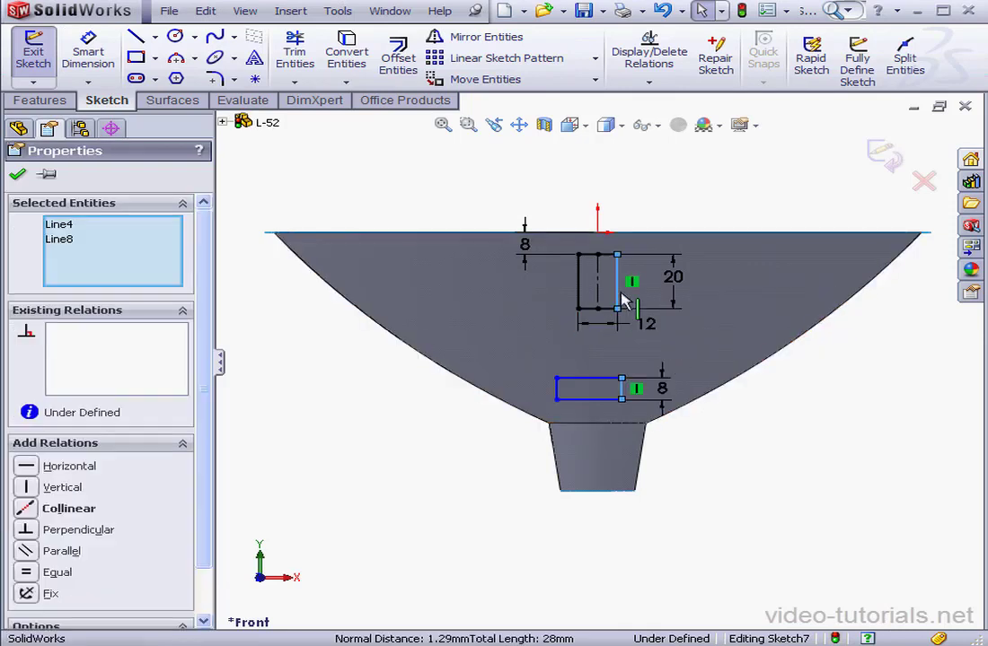
{"action": "left_click", "coordinate": [24, 511]}
{"action": "left_click", "coordinate": [554, 388]}
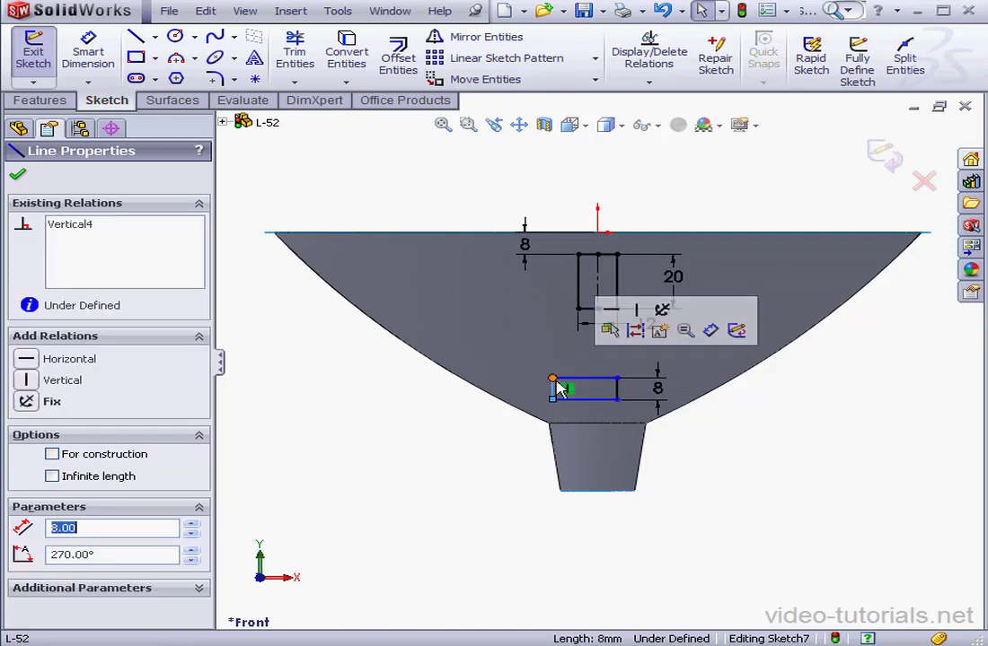
{"action": "left_click", "coordinate": [578, 288], "text": "ctrl"}
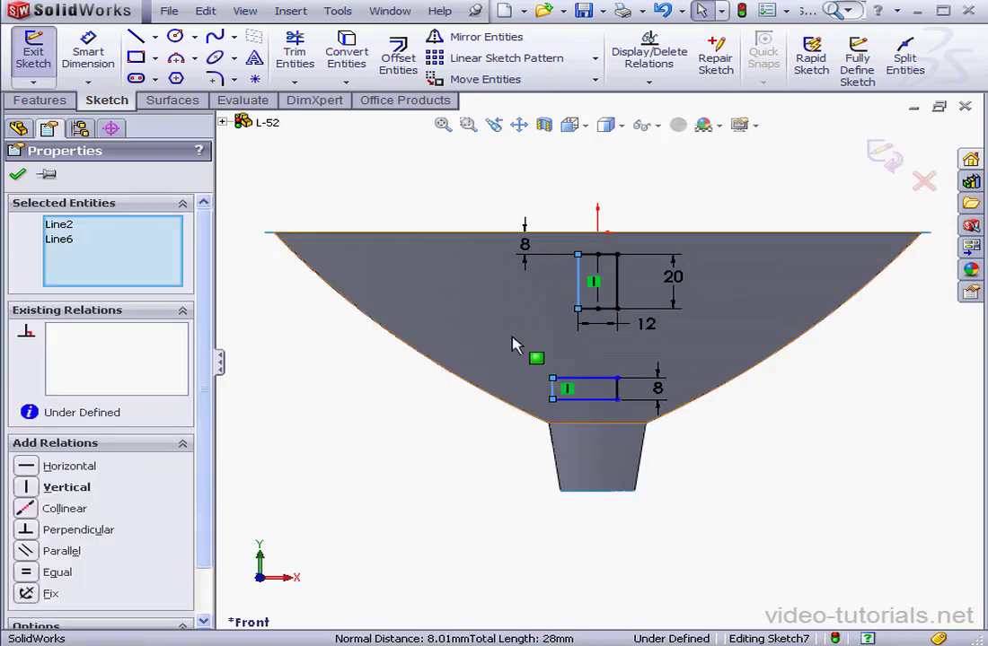
{"action": "left_click", "coordinate": [26, 509]}
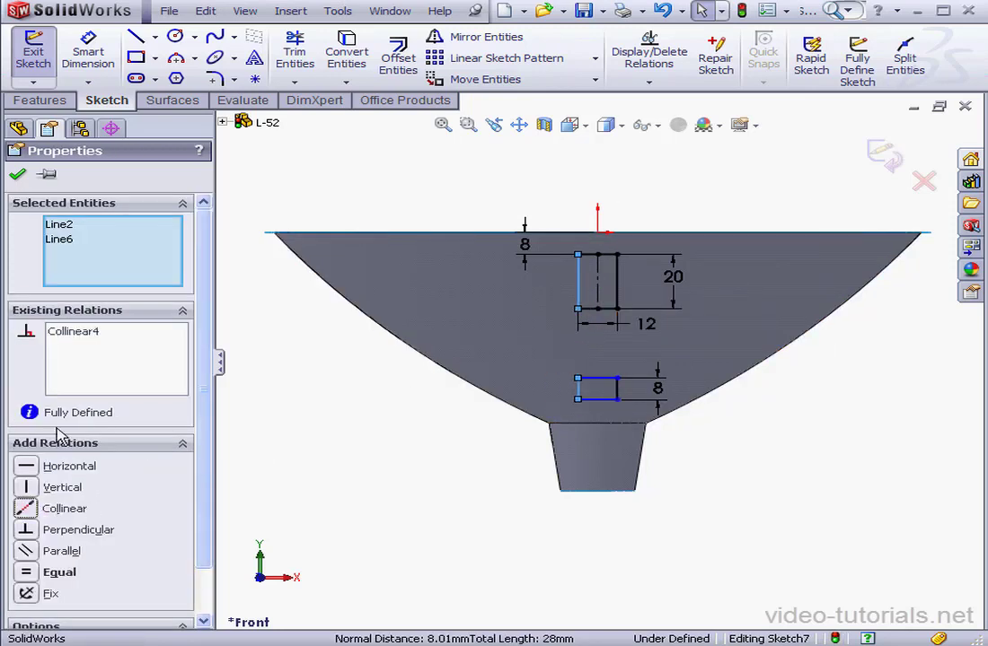
{"action": "left_click", "coordinate": [18, 175]}
Dimension the vertical distance from the origin to the lower rectangle's top-left corner as 45 mm, and exit the sketch
{"action": "left_click", "coordinate": [95, 57]}
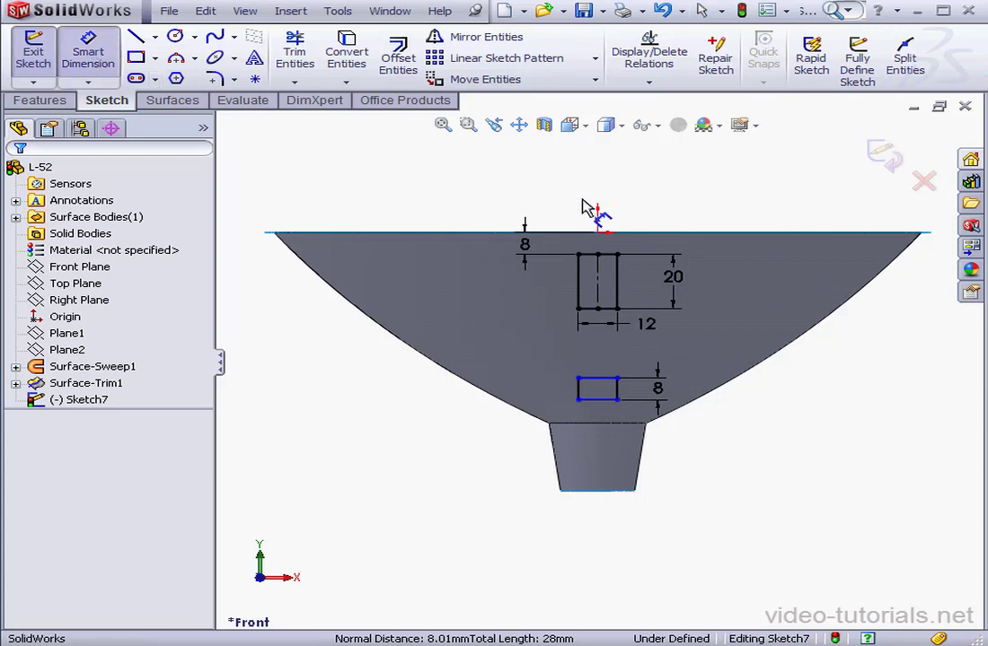
{"action": "left_click", "coordinate": [599, 234]}
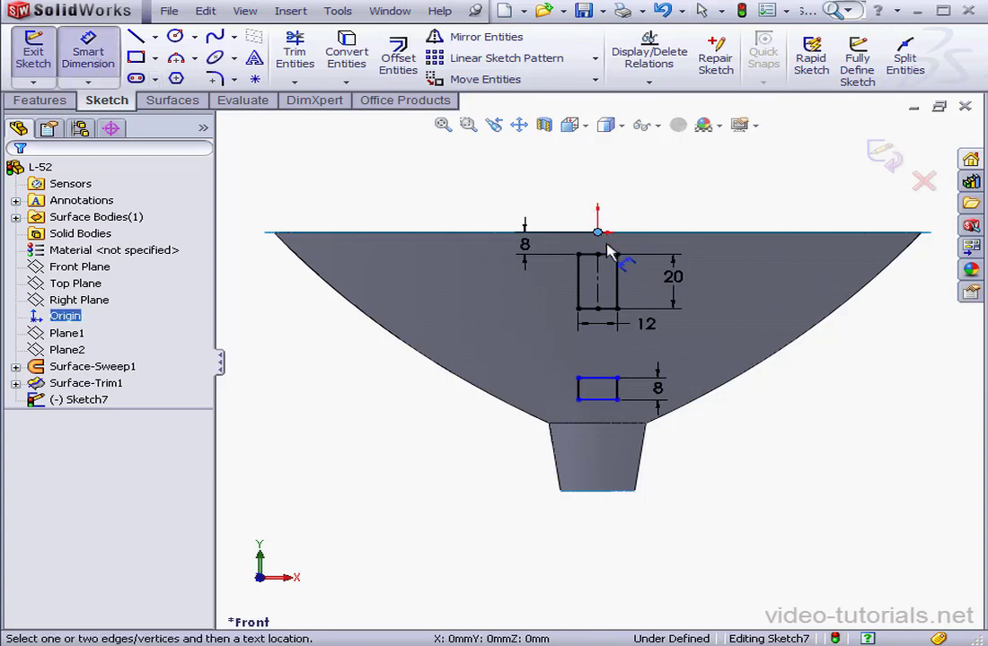
{"action": "left_click", "coordinate": [577, 378]}
{"action": "left_click", "coordinate": [475, 301]}
{"action": "type", "text": "45"}
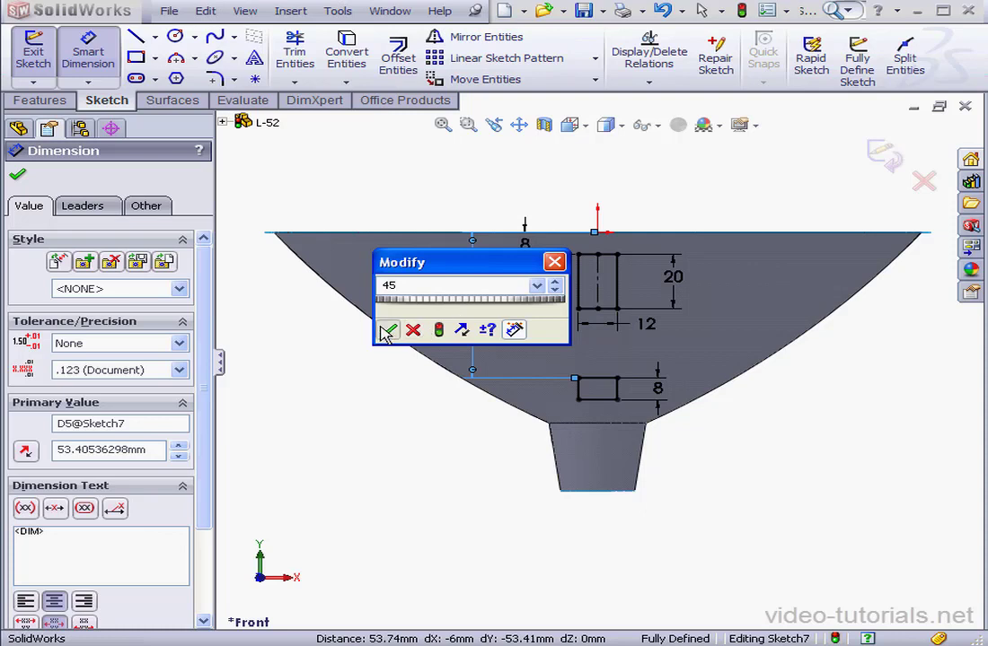
{"action": "left_click", "coordinate": [387, 330]}
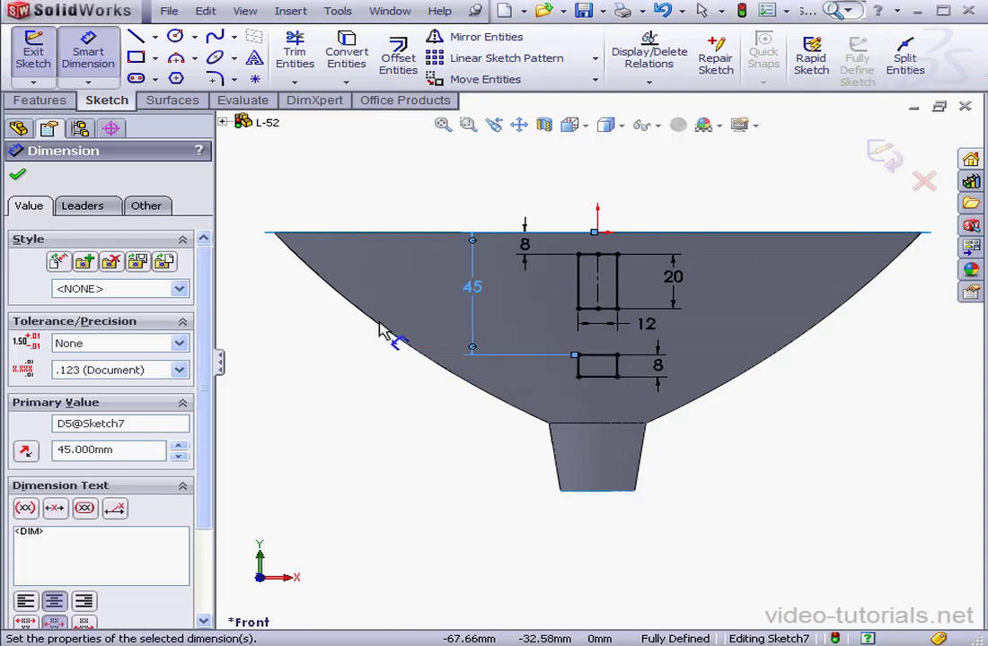
{"action": "right_click", "coordinate": [355, 345]}
{"action": "left_click", "coordinate": [381, 357]}
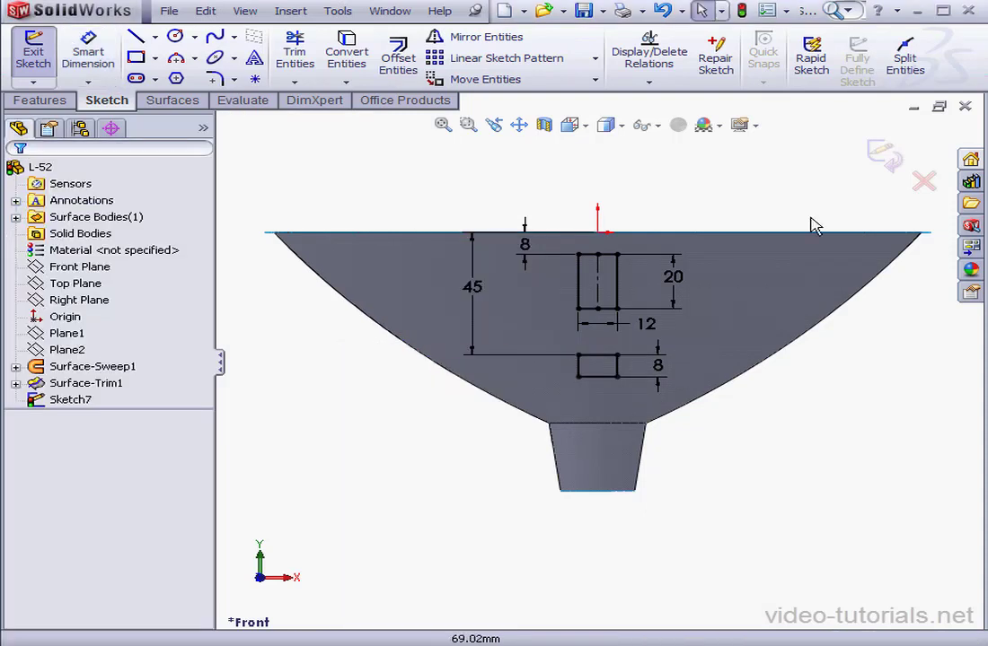
{"action": "left_click", "coordinate": [882, 154]}
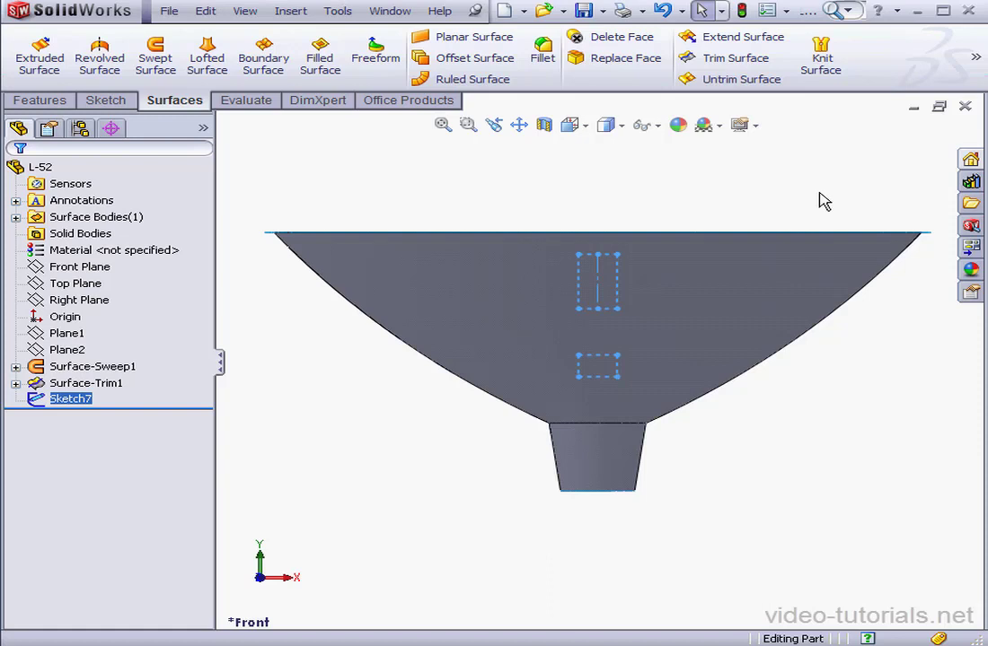
Extrude both rectangles up to the Surface-Trim1 surface, with the extrusion direction reversed toward the front of the basin
{"action": "left_click", "coordinate": [584, 125]}
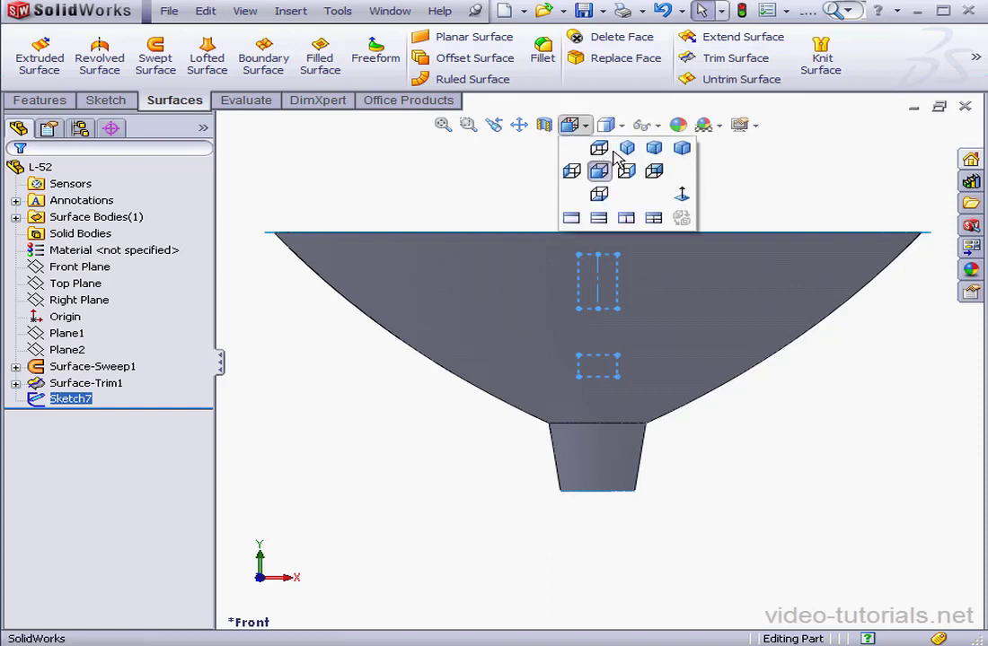
{"action": "left_click", "coordinate": [627, 167]}
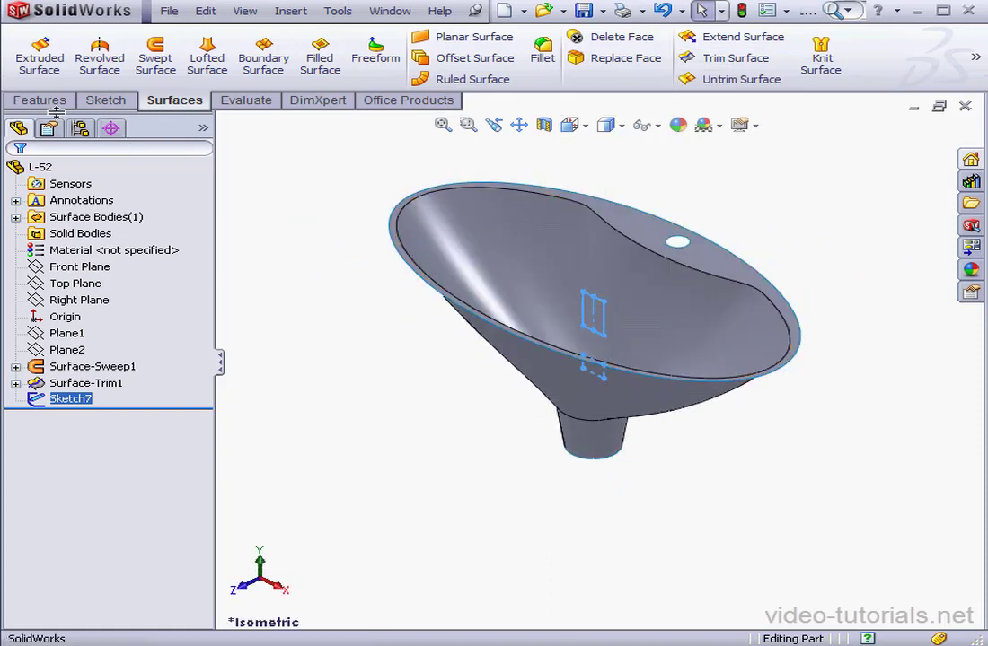
{"action": "left_click", "coordinate": [45, 101]}
{"action": "left_click", "coordinate": [45, 59]}
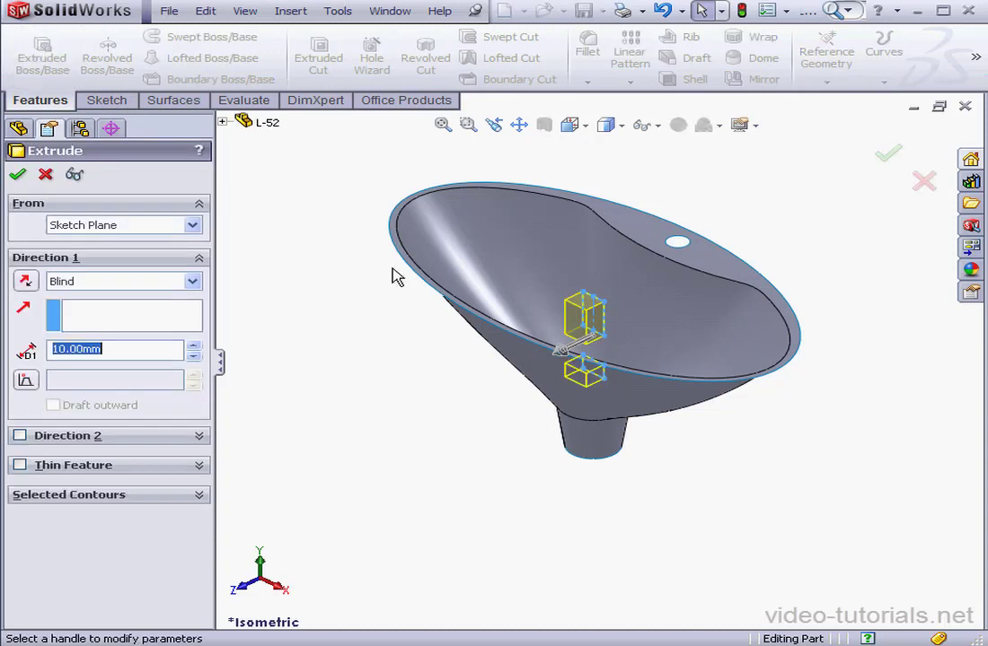
{"action": "left_click", "coordinate": [193, 282]}
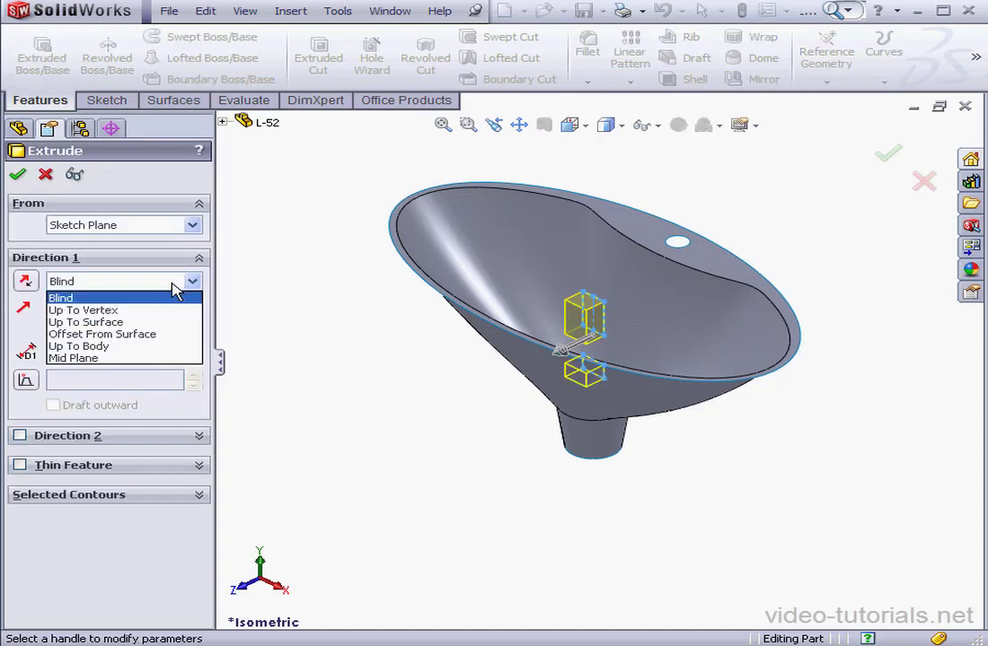
{"action": "left_click", "coordinate": [115, 321]}
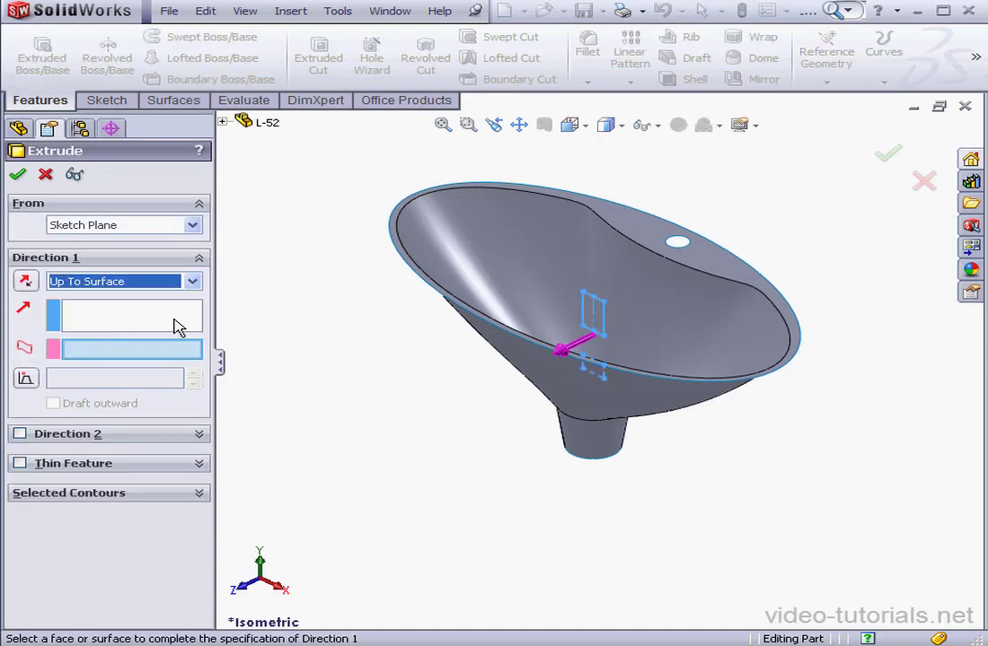
{"action": "left_click", "coordinate": [473, 276]}
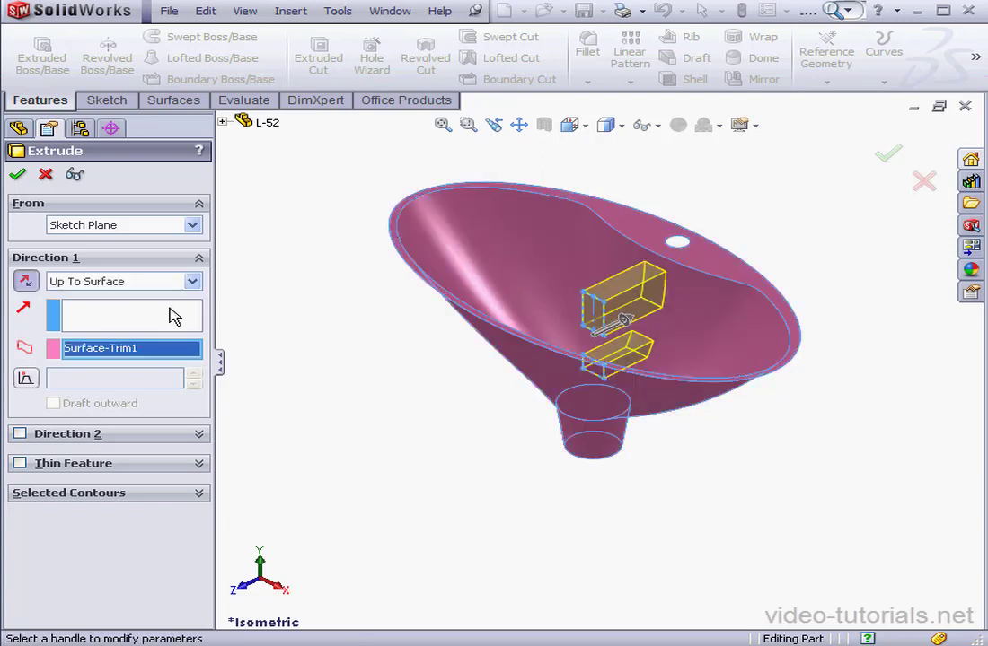
{"action": "left_click", "coordinate": [26, 284]}
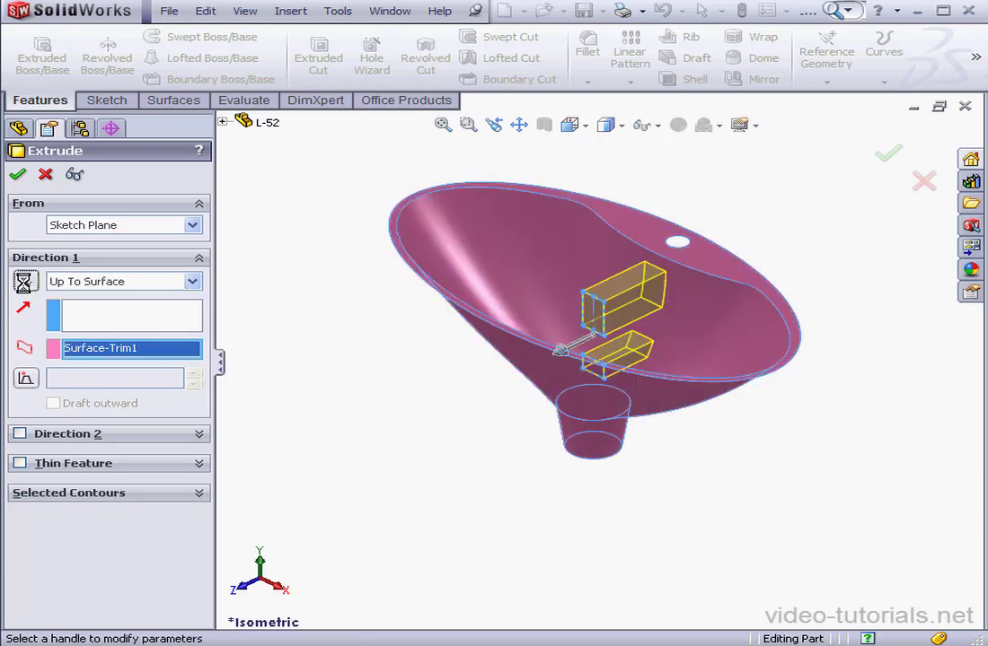
{"action": "left_click", "coordinate": [18, 176]}
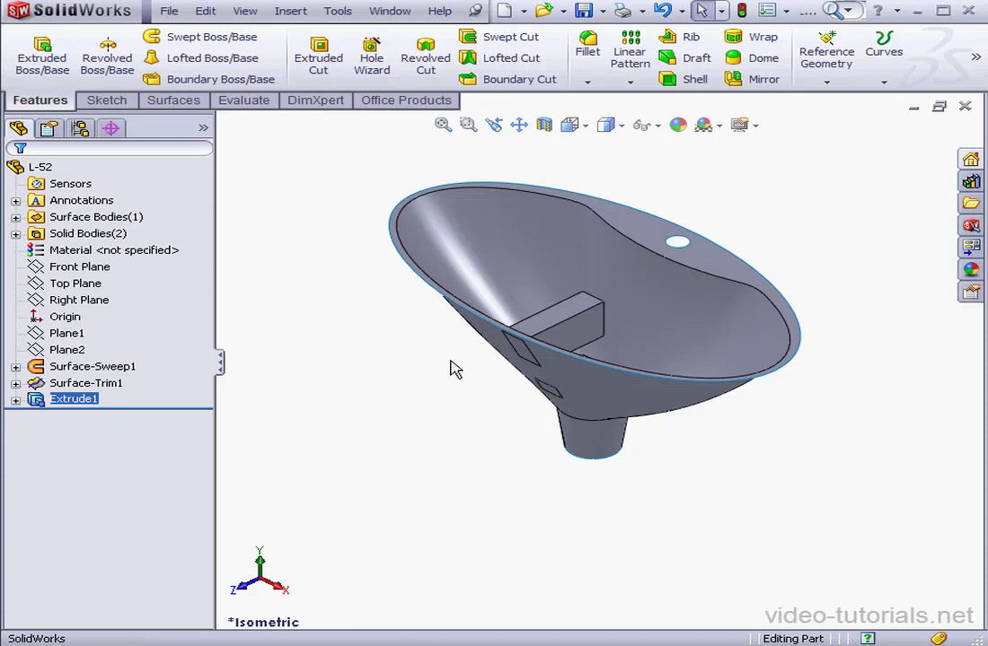
Hide the Surface-Trim1 basin surface and start a new sketch on the Right Plane
{"action": "right_click", "coordinate": [95, 384]}
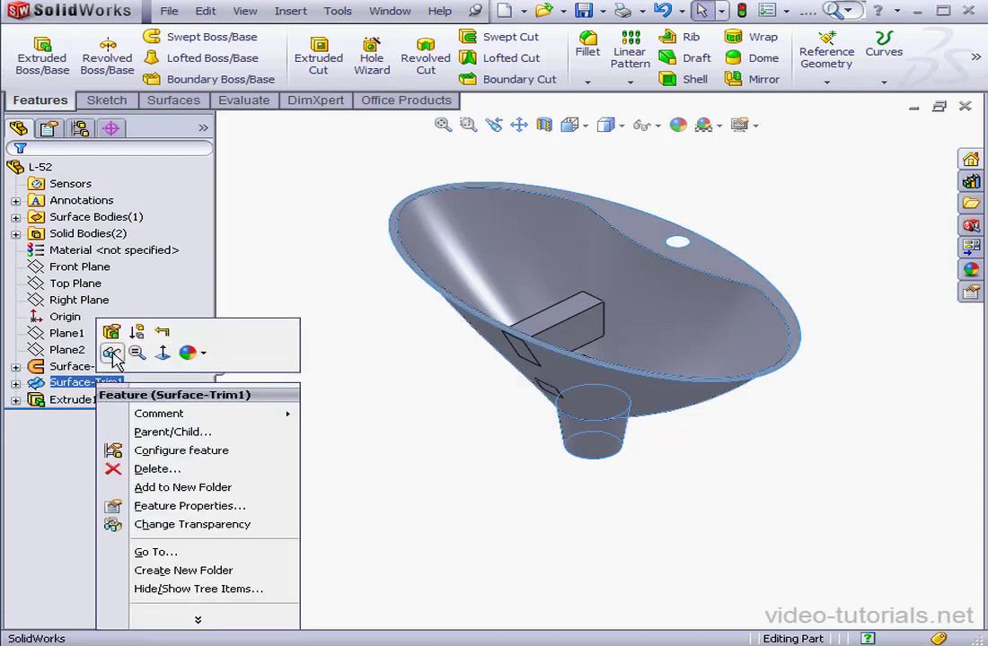
{"action": "left_click", "coordinate": [110, 349]}
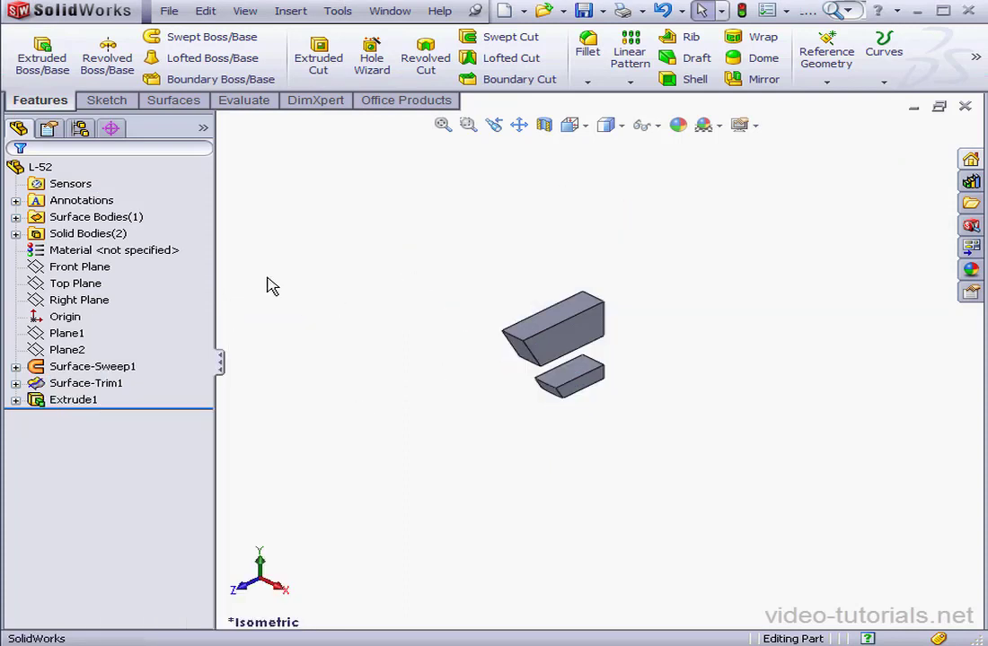
{"action": "left_click", "coordinate": [76, 300]}
{"action": "right_click", "coordinate": [77, 300]}
{"action": "left_click", "coordinate": [84, 270]}
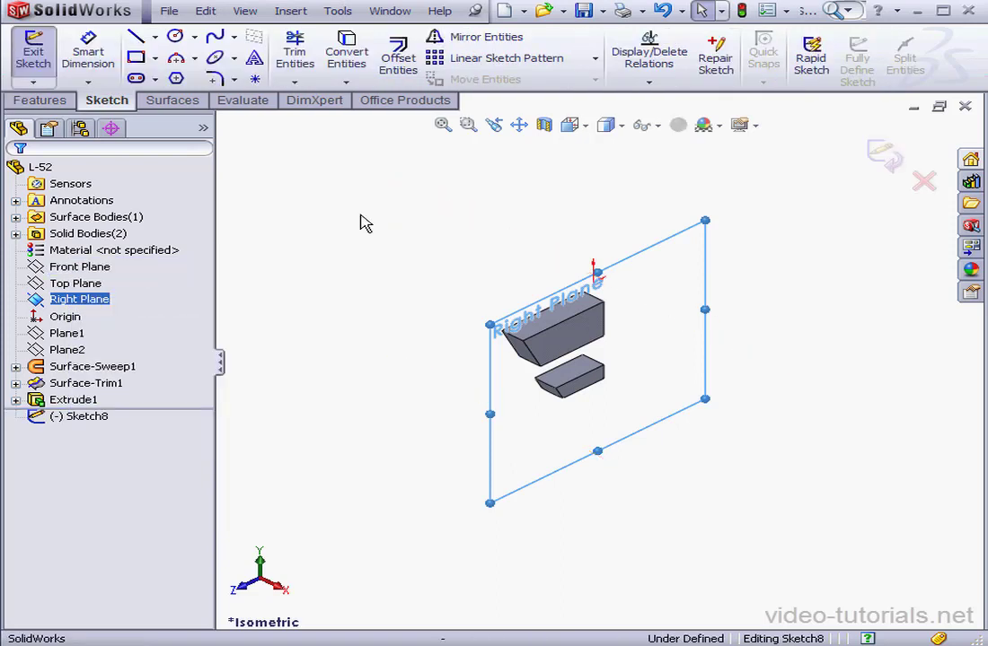
{"action": "left_click", "coordinate": [585, 126]}
{"action": "left_click", "coordinate": [628, 173]}
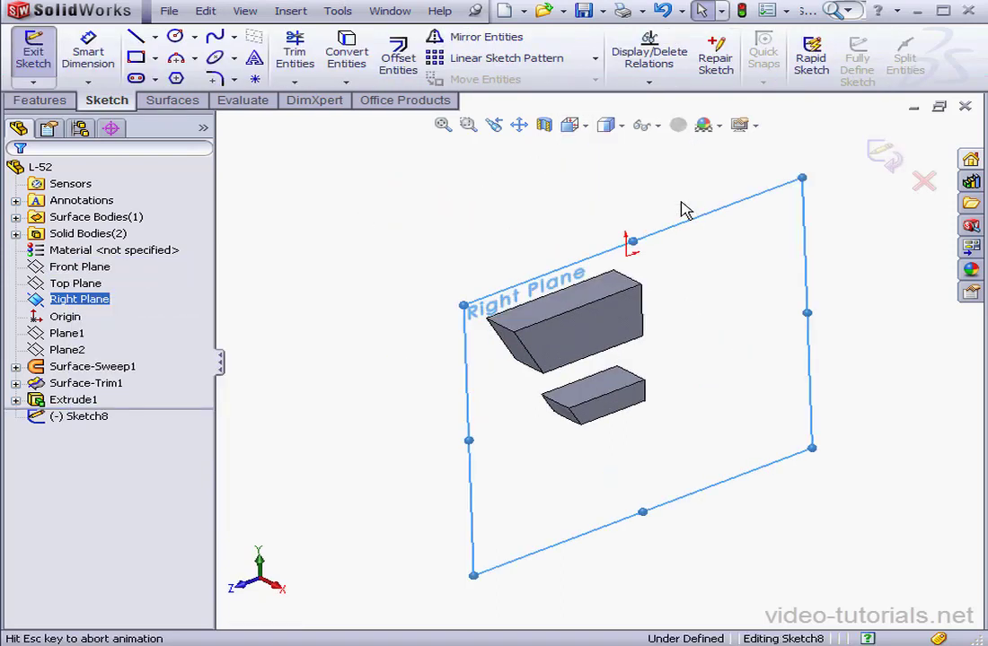
{"action": "left_click", "coordinate": [582, 128]}
{"action": "left_click", "coordinate": [681, 198]}
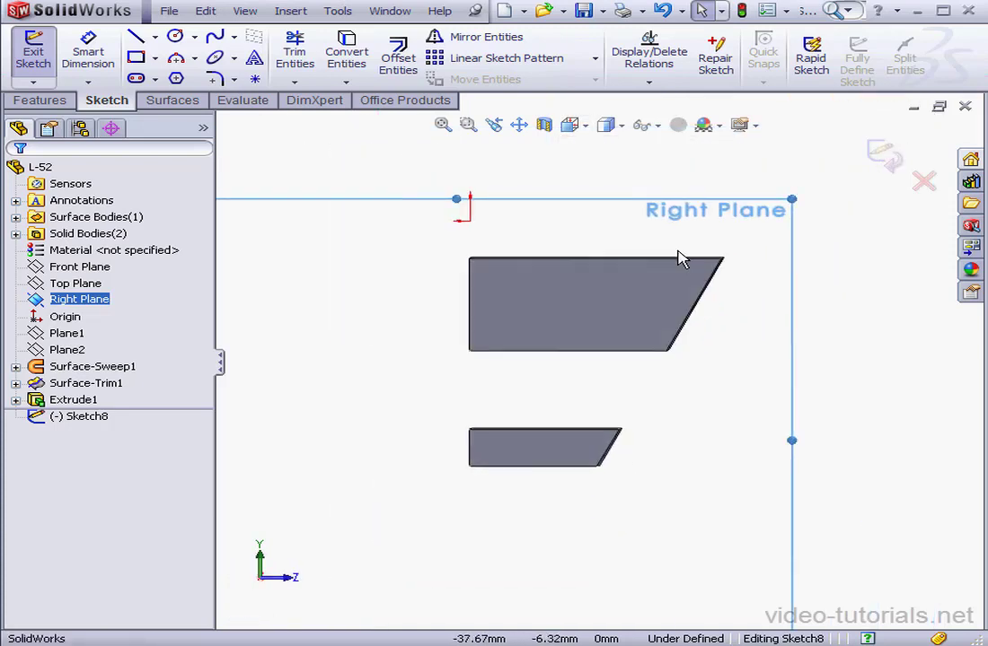
Draw a horizontal centerline outward from the upper block's slanted-end top corner, then a connected centerline slanting back to about 26 mm below the origin
{"action": "left_click", "coordinate": [155, 37]}
{"action": "left_click", "coordinate": [148, 76]}
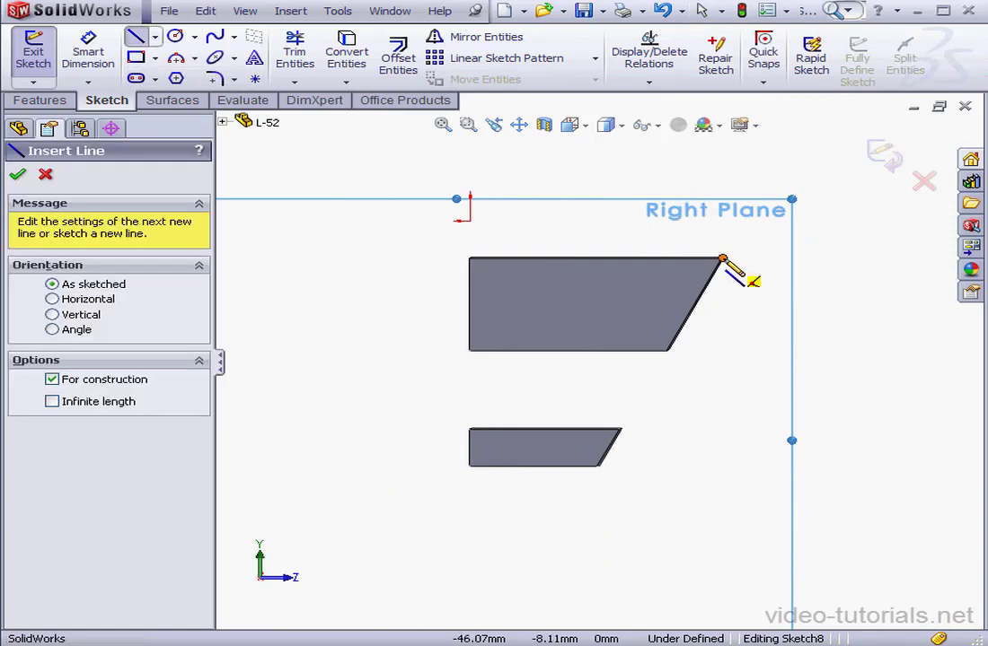
{"action": "left_click", "coordinate": [723, 259]}
{"action": "left_click", "coordinate": [870, 258]}
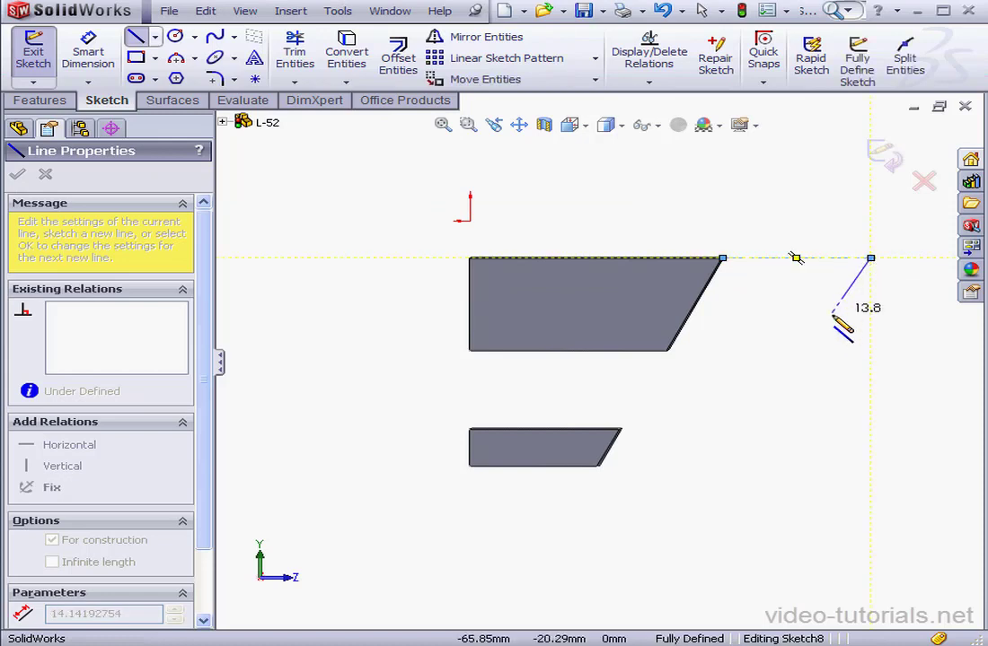
{"action": "left_click", "coordinate": [813, 342]}
{"action": "right_click", "coordinate": [850, 347]}
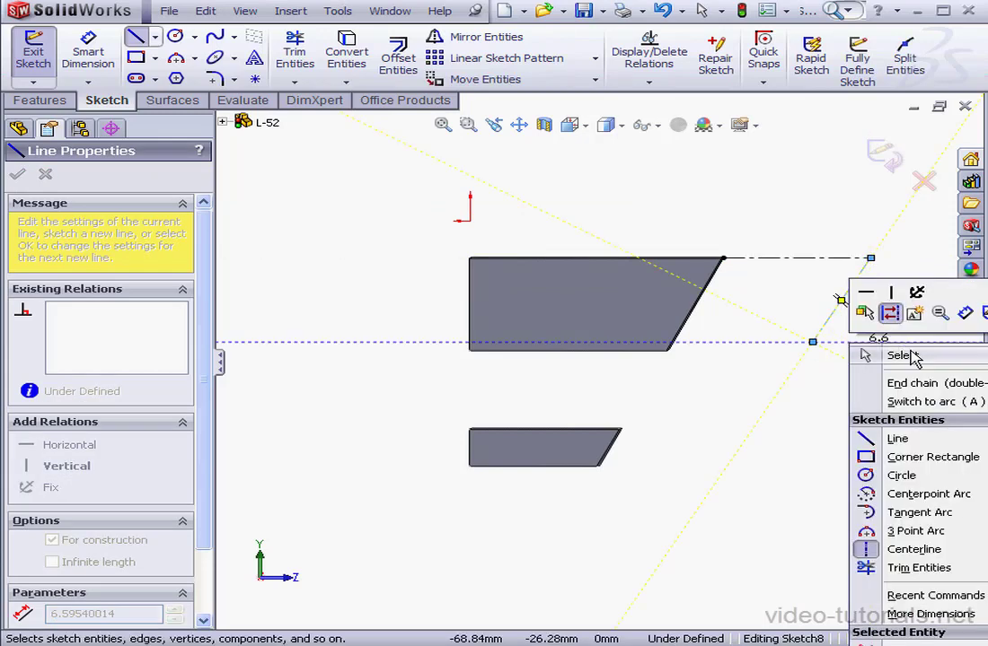
{"action": "left_click", "coordinate": [911, 354]}
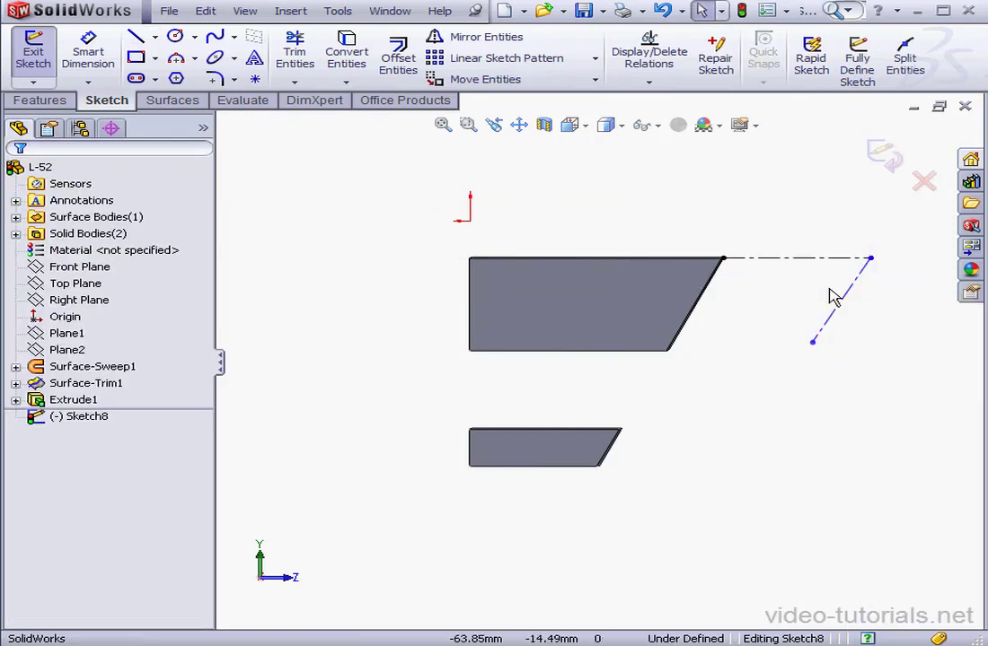
Dimension the horizontal distance from the origin to the corner shared by the two centerlines as 73 mm
{"action": "left_click", "coordinate": [101, 55]}
{"action": "left_click", "coordinate": [470, 220]}
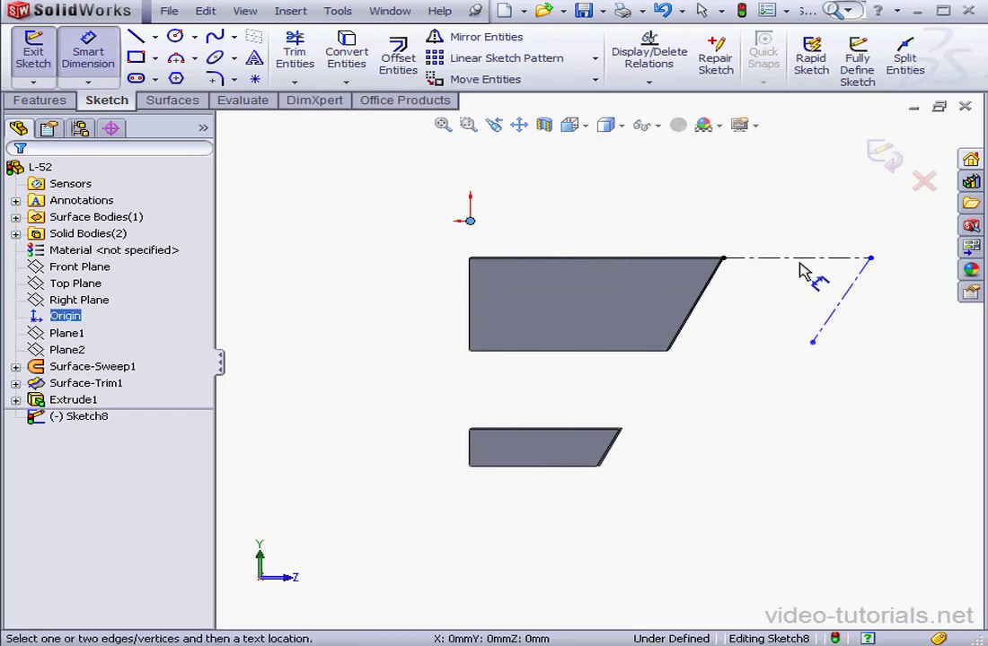
{"action": "left_click", "coordinate": [870, 259]}
{"action": "left_click", "coordinate": [734, 192]}
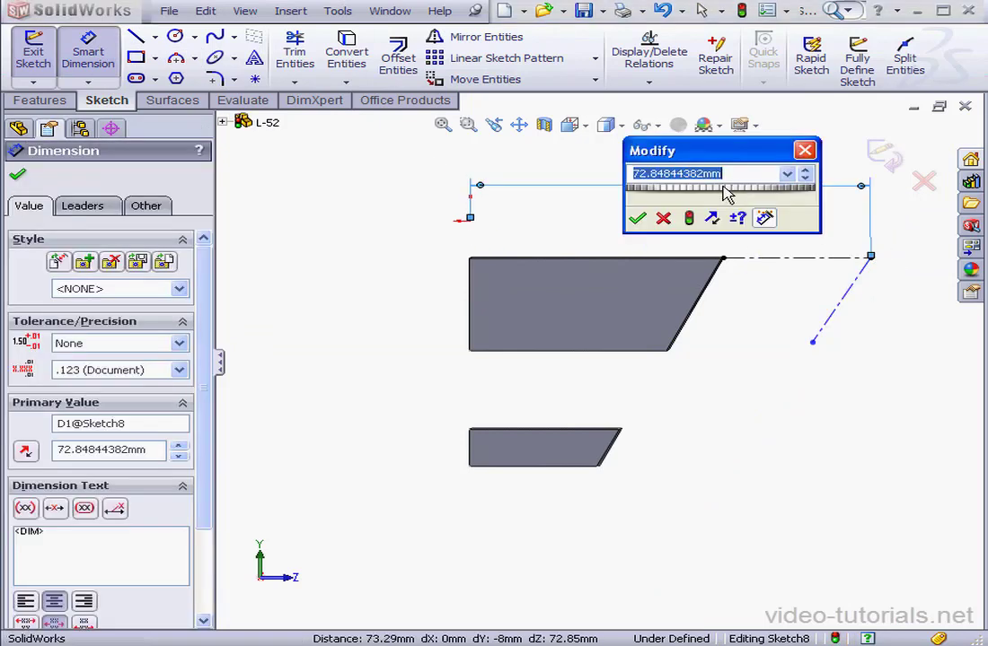
{"action": "type", "text": "73"}
{"action": "left_click", "coordinate": [636, 218]}
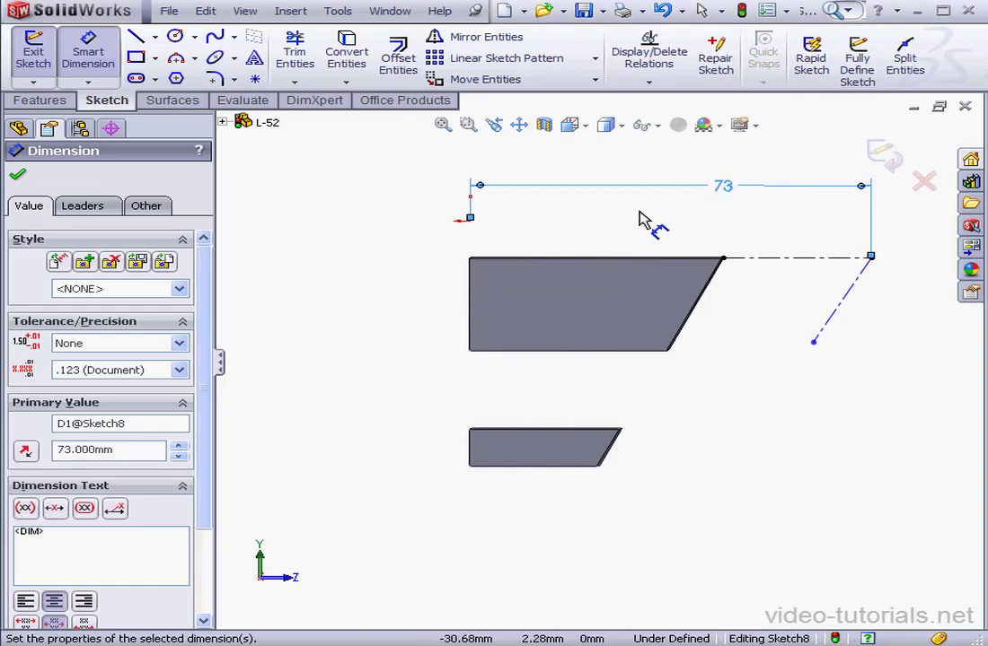
Dimension the vertical distance from the origin to the slanted centerline's lower endpoint as 28 mm
{"action": "left_click", "coordinate": [813, 342]}
{"action": "left_click", "coordinate": [470, 220]}
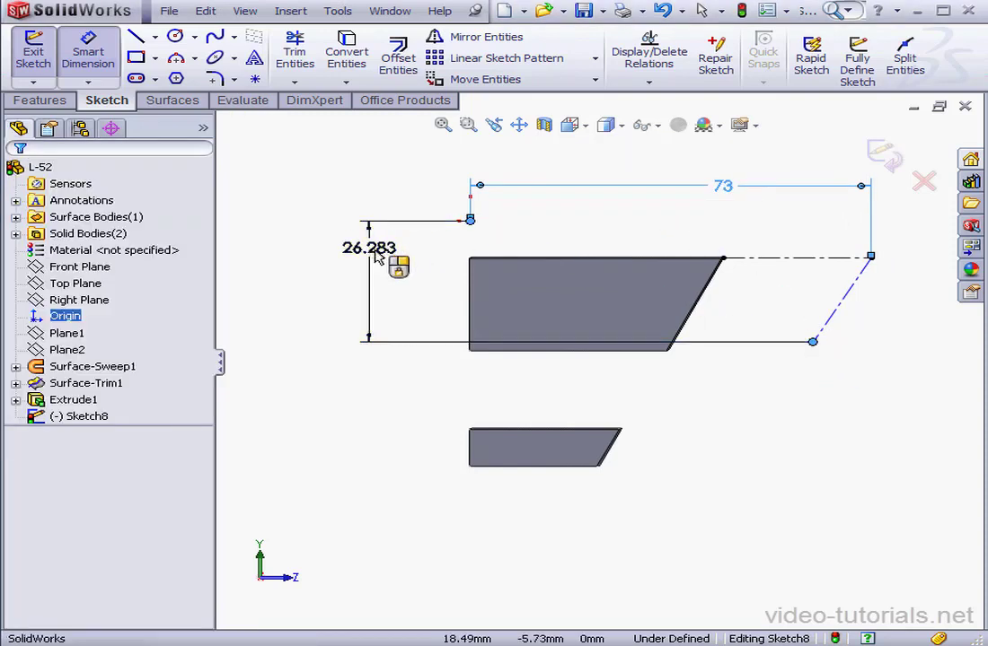
{"action": "left_click", "coordinate": [377, 256]}
{"action": "type", "text": "28"}
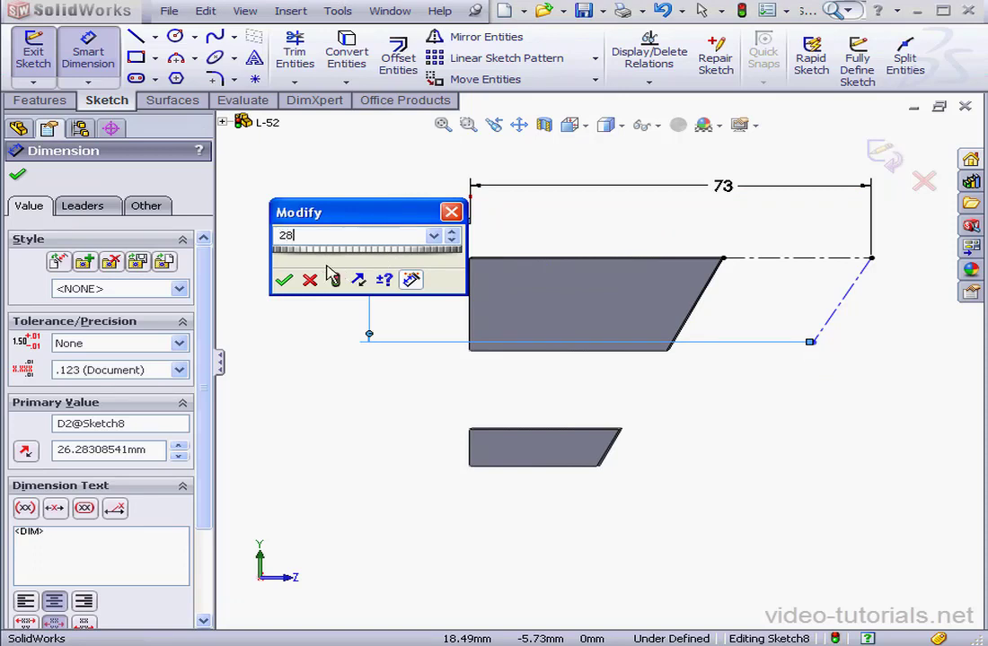
{"action": "left_click", "coordinate": [284, 280]}
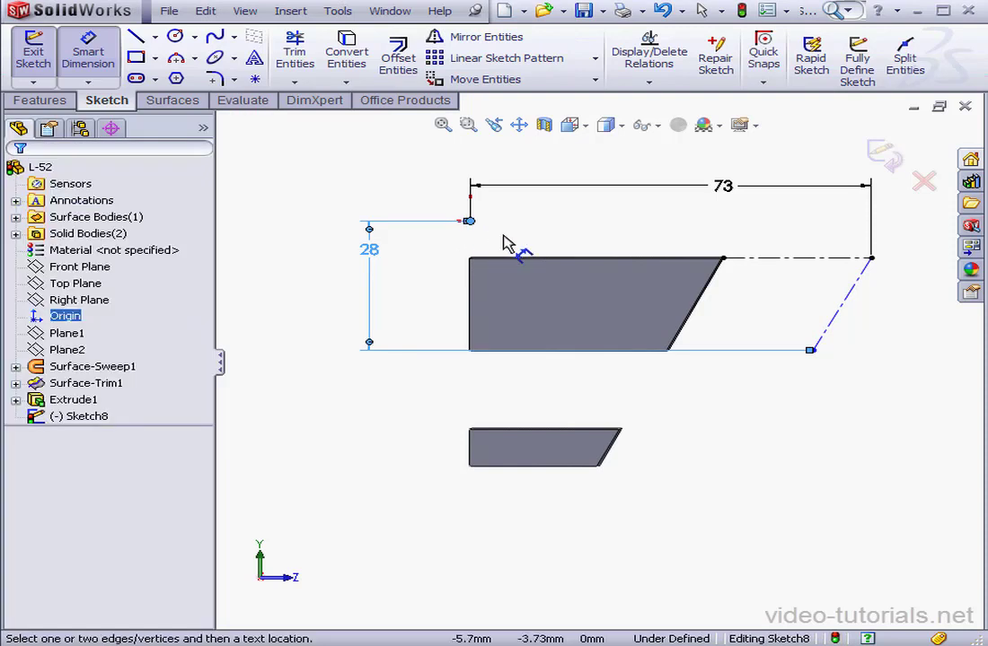
Dimension the horizontal distance from the origin to the slanted centerline's lower endpoint as 66 mm, and exit the sketch
{"action": "left_click", "coordinate": [812, 351]}
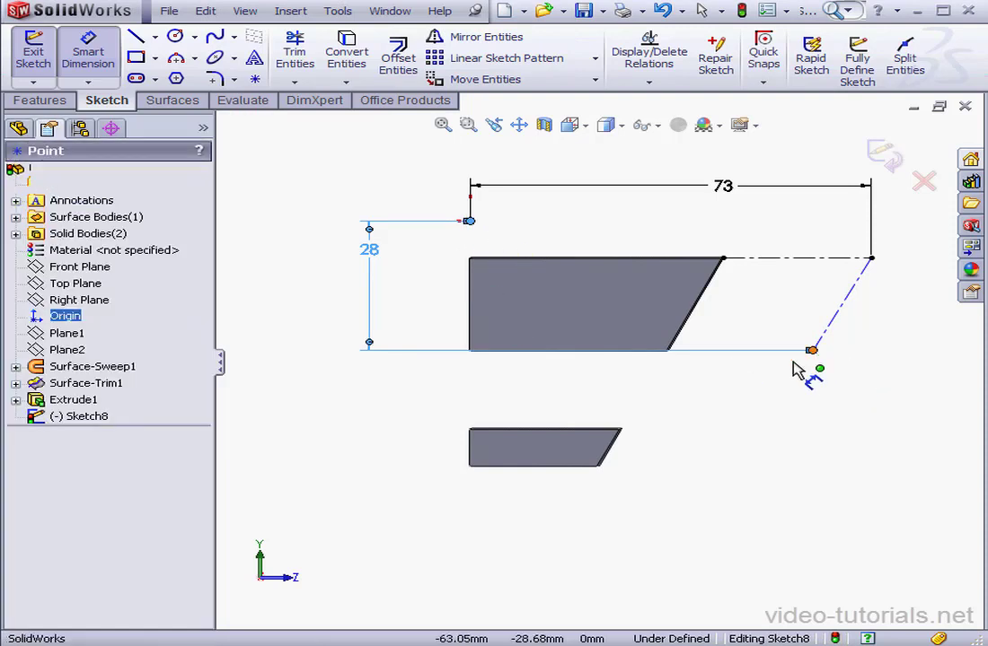
{"action": "left_click", "coordinate": [644, 392]}
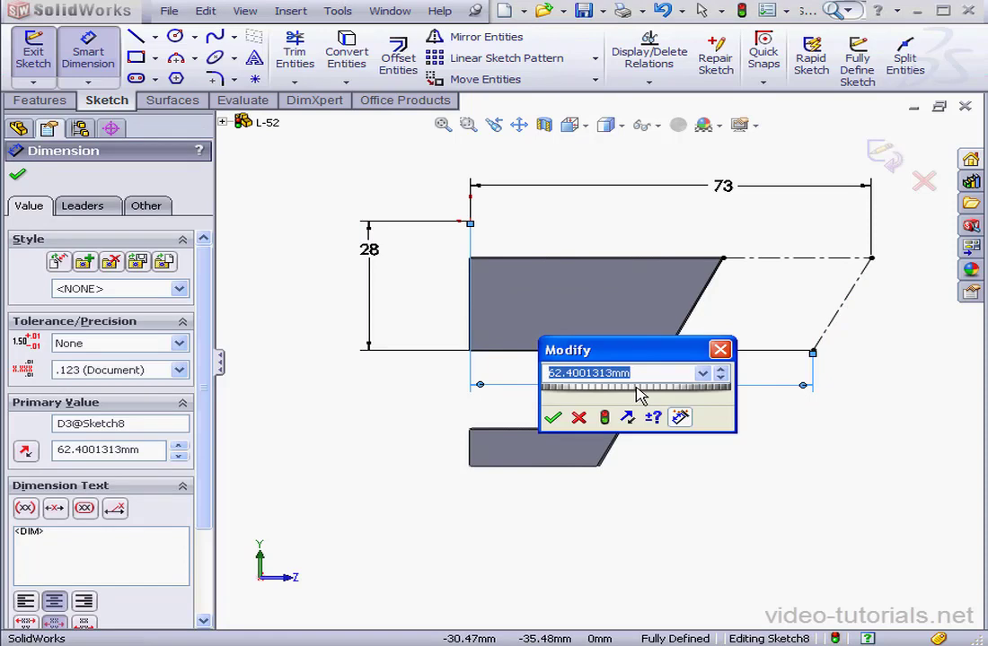
{"action": "type", "text": "66"}
{"action": "left_click", "coordinate": [552, 418]}
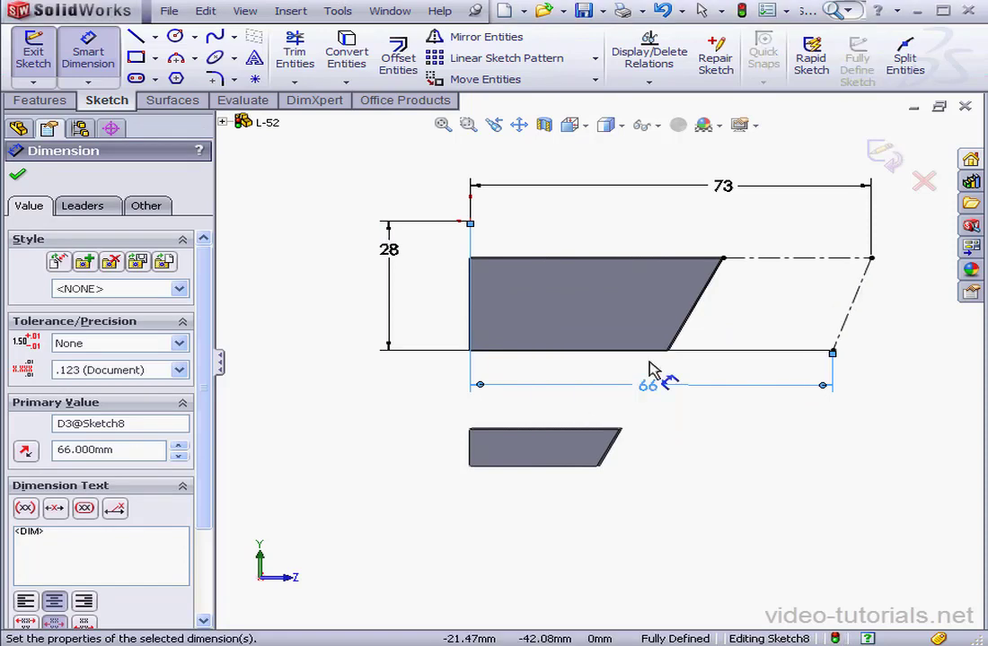
{"action": "left_click", "coordinate": [879, 153]}
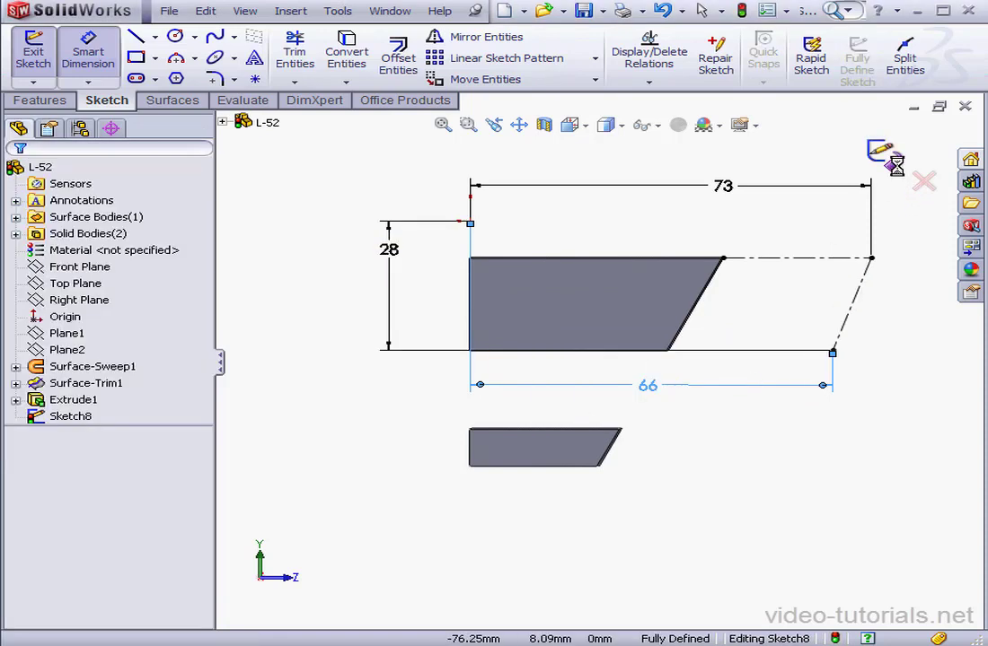
Create a reference plane through the corner shared by the centerlines, perpendicular to the horizontal centerline
{"action": "left_click", "coordinate": [584, 128]}
{"action": "left_click", "coordinate": [619, 149]}
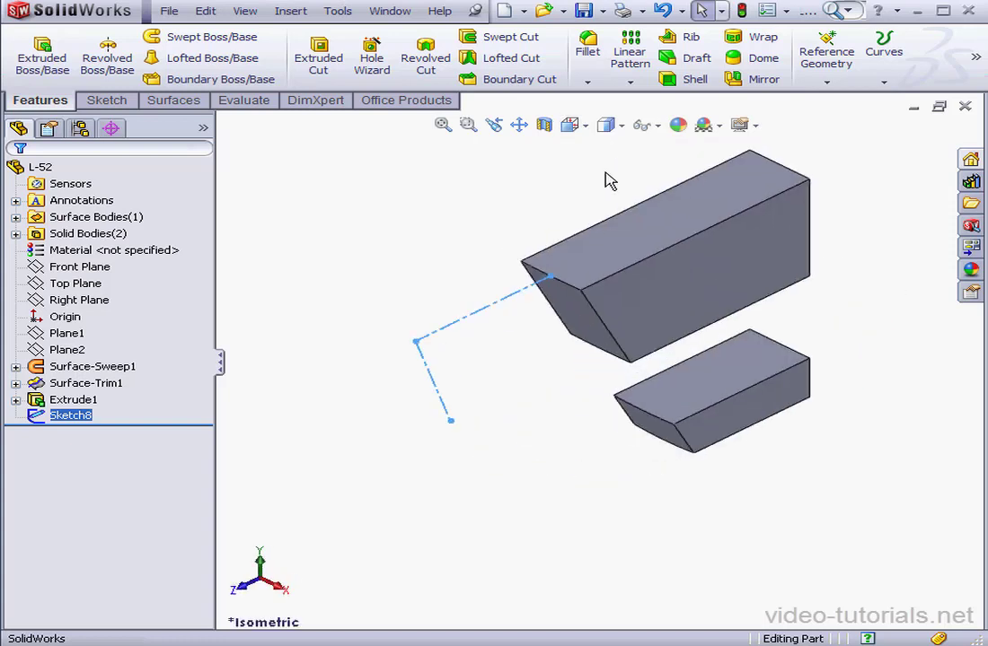
{"action": "left_click", "coordinate": [826, 82]}
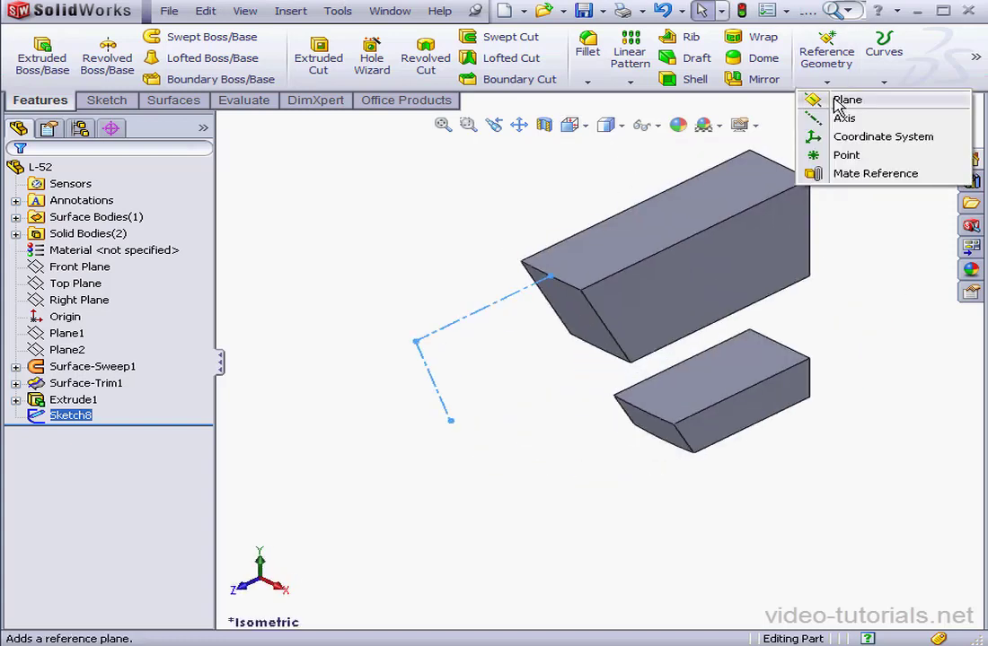
{"action": "left_click", "coordinate": [840, 99]}
{"action": "left_click", "coordinate": [415, 342]}
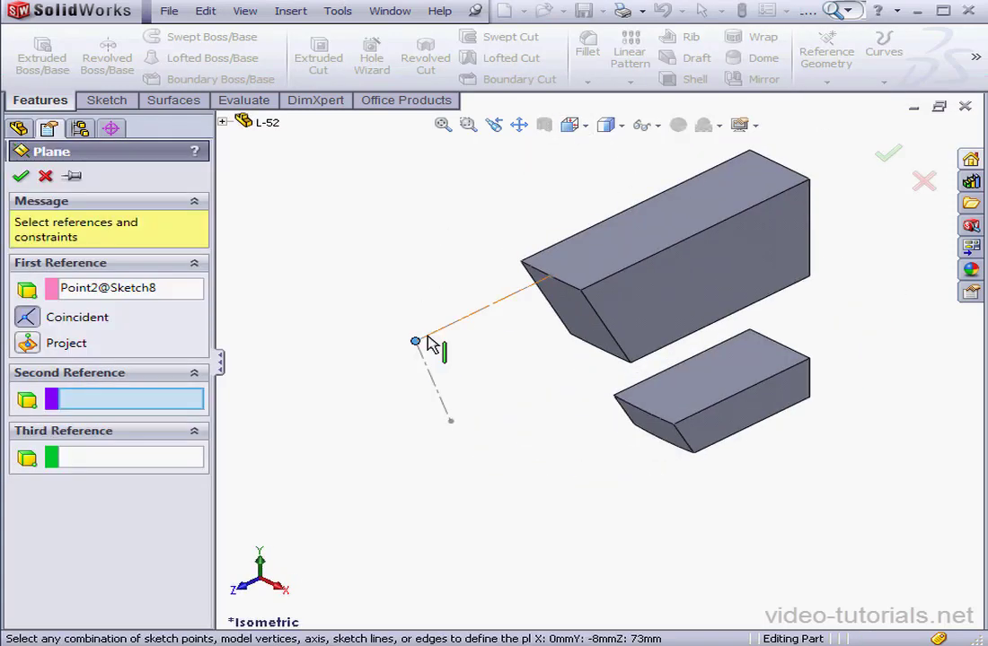
{"action": "left_click", "coordinate": [431, 335]}
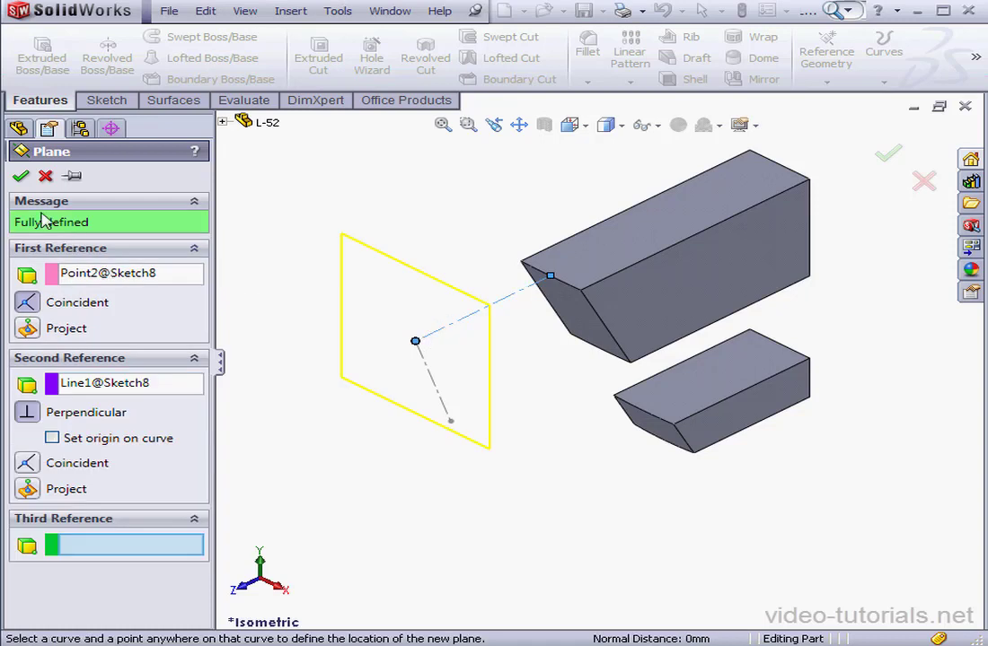
{"action": "left_click", "coordinate": [21, 178]}
{"action": "left_click", "coordinate": [859, 160]}
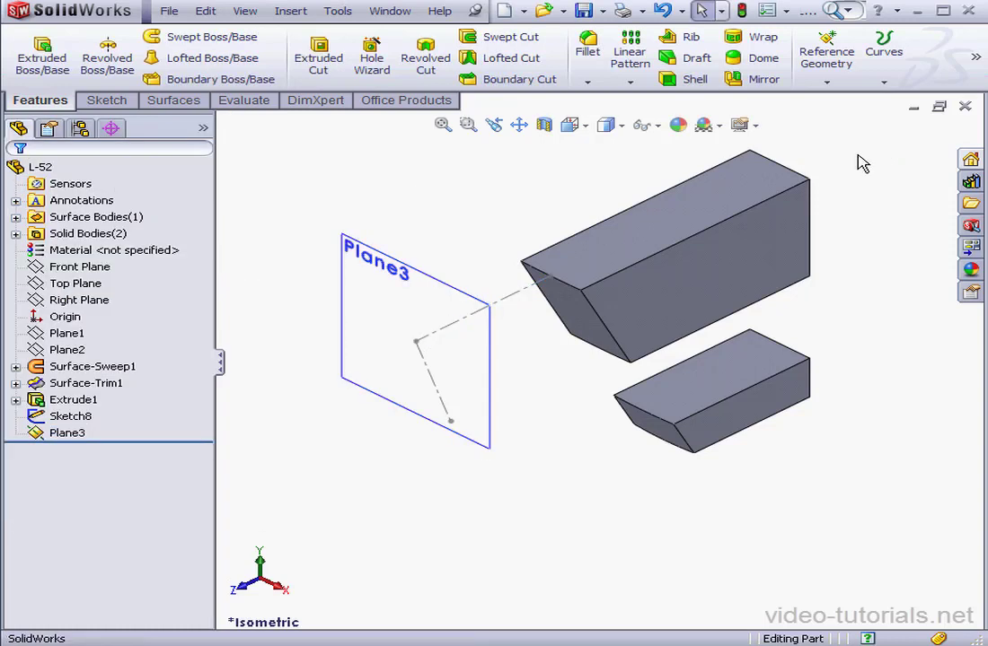
Create a reference plane through the slanted centerline's lower endpoint, perpendicular to that centerline
{"action": "left_click", "coordinate": [826, 82]}
{"action": "left_click", "coordinate": [843, 99]}
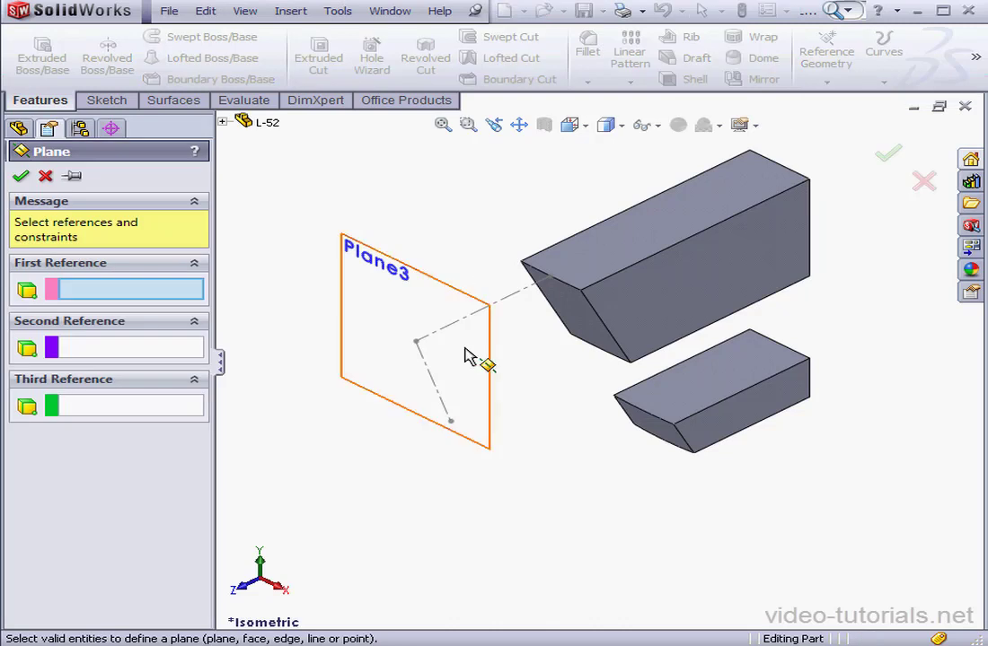
{"action": "left_click", "coordinate": [451, 422]}
{"action": "left_click", "coordinate": [446, 410]}
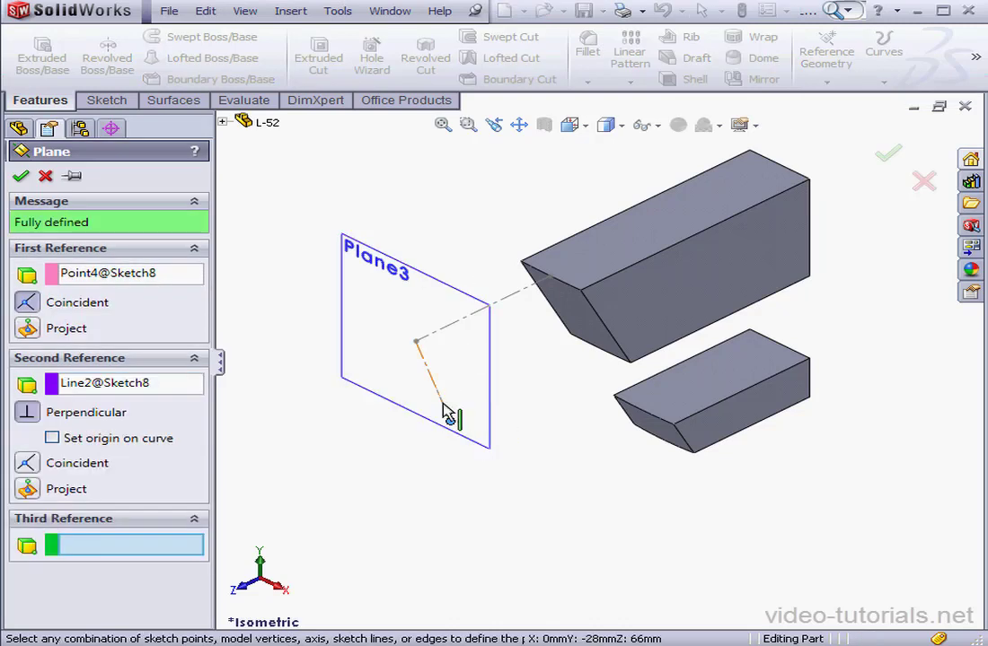
{"action": "left_click", "coordinate": [22, 178]}
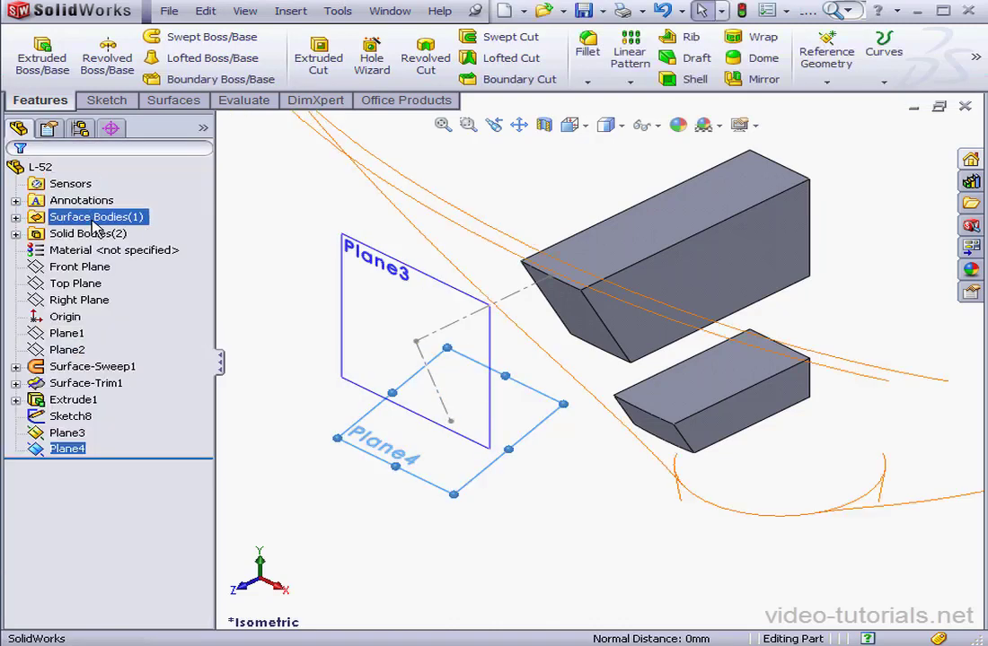
Start a sketch on Plane3 and draw a horizontal line about 18 mm long above the corner shared by the centerlines
{"action": "right_click", "coordinate": [68, 433]}
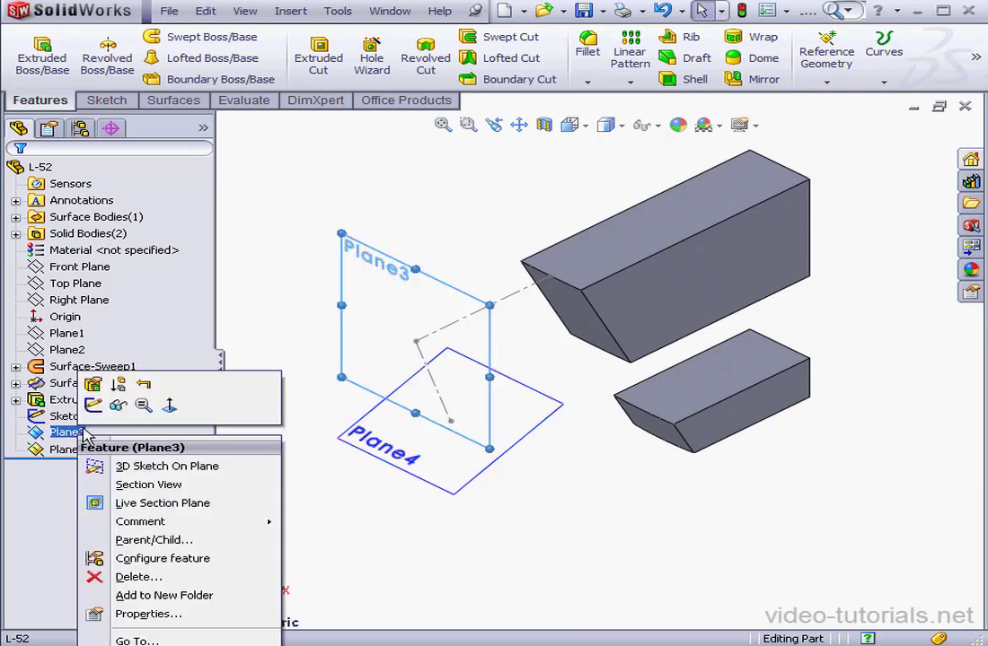
{"action": "left_click", "coordinate": [97, 406]}
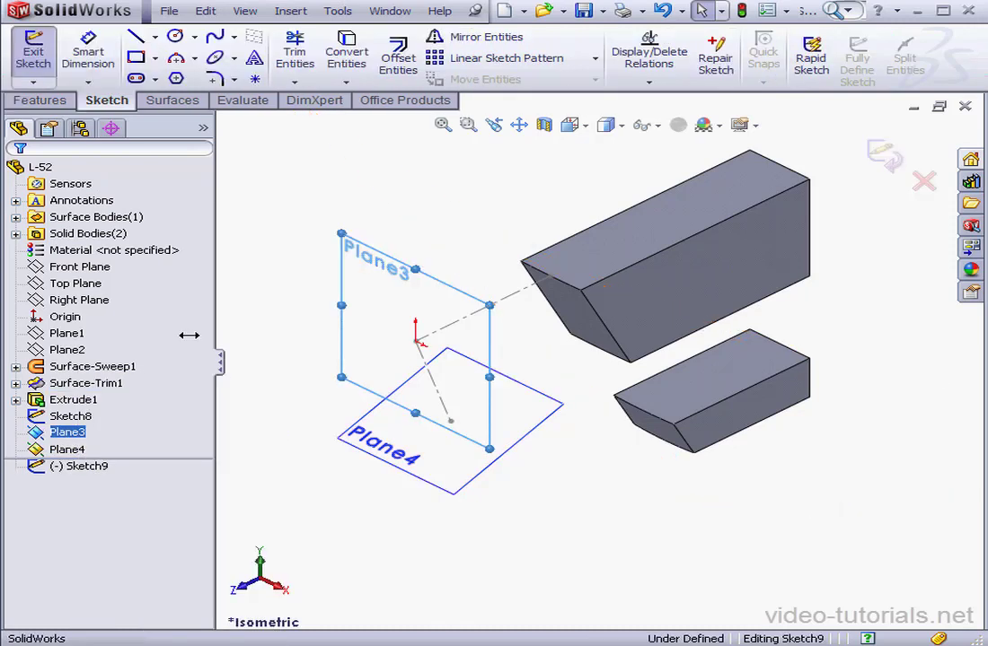
{"action": "left_click", "coordinate": [135, 36]}
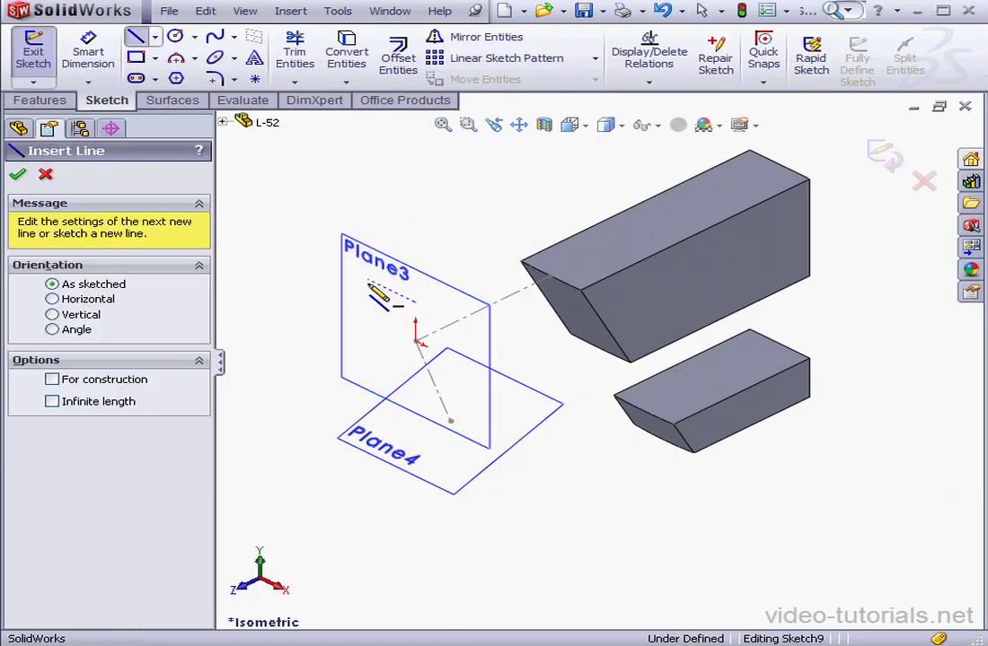
{"action": "left_click", "coordinate": [368, 280]}
{"action": "left_click", "coordinate": [458, 321]}
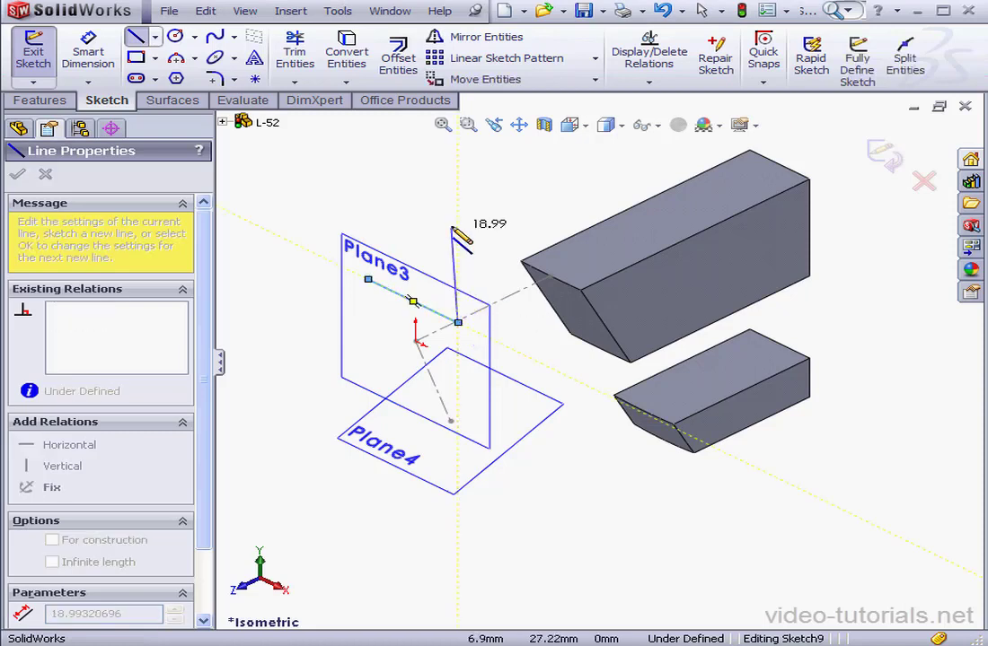
{"action": "right_click", "coordinate": [421, 143]}
{"action": "left_click", "coordinate": [461, 217]}
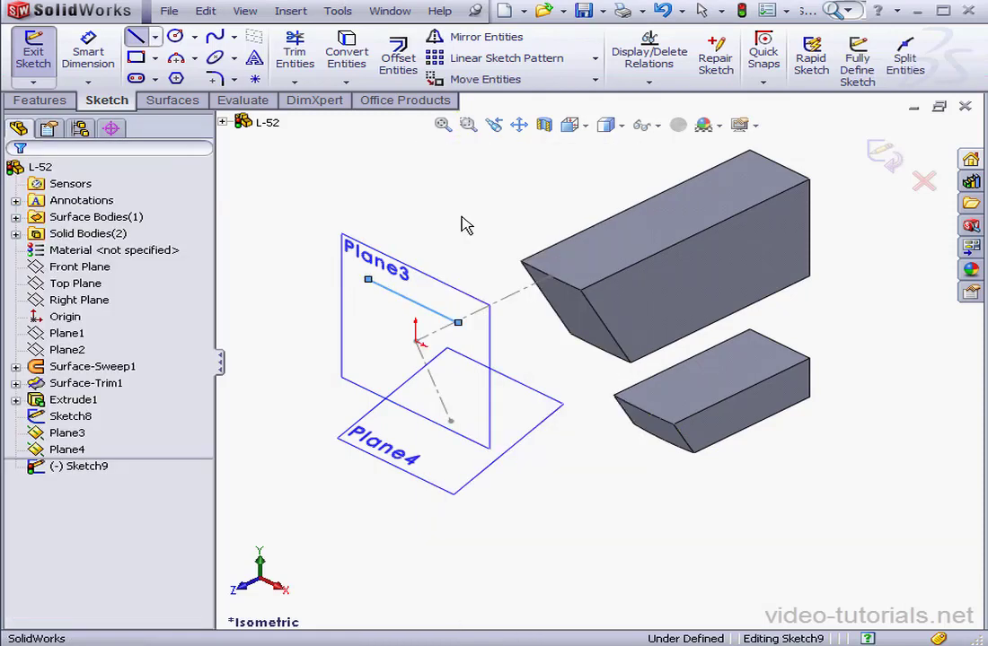
Dimension the horizontal line on Plane3 to a length of 20 mm
{"action": "left_click", "coordinate": [83, 72]}
{"action": "left_click", "coordinate": [418, 303]}
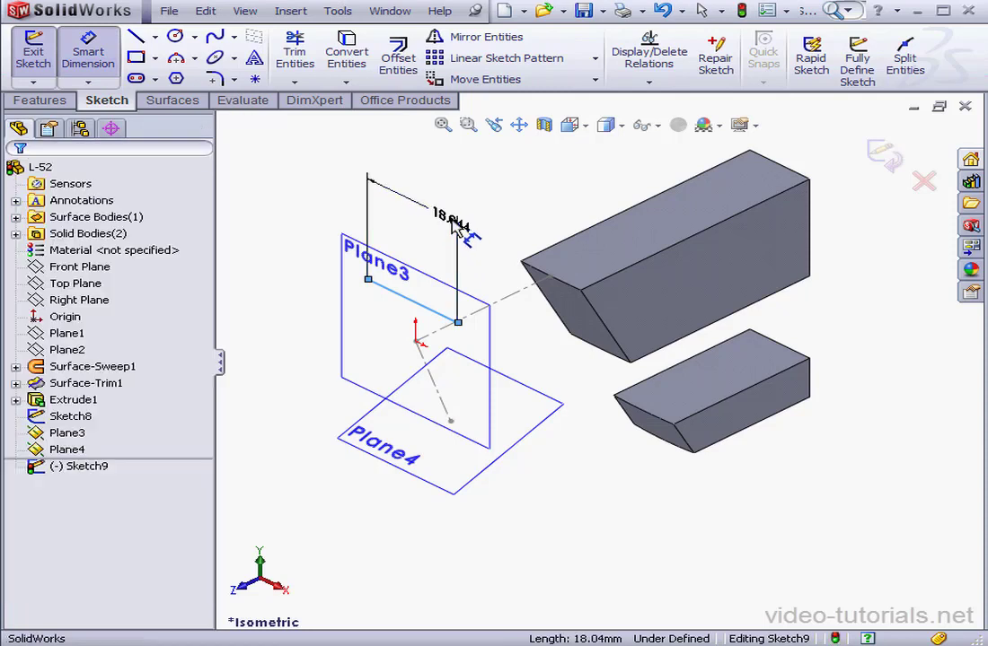
{"action": "left_click", "coordinate": [455, 226]}
{"action": "type", "text": "2"}
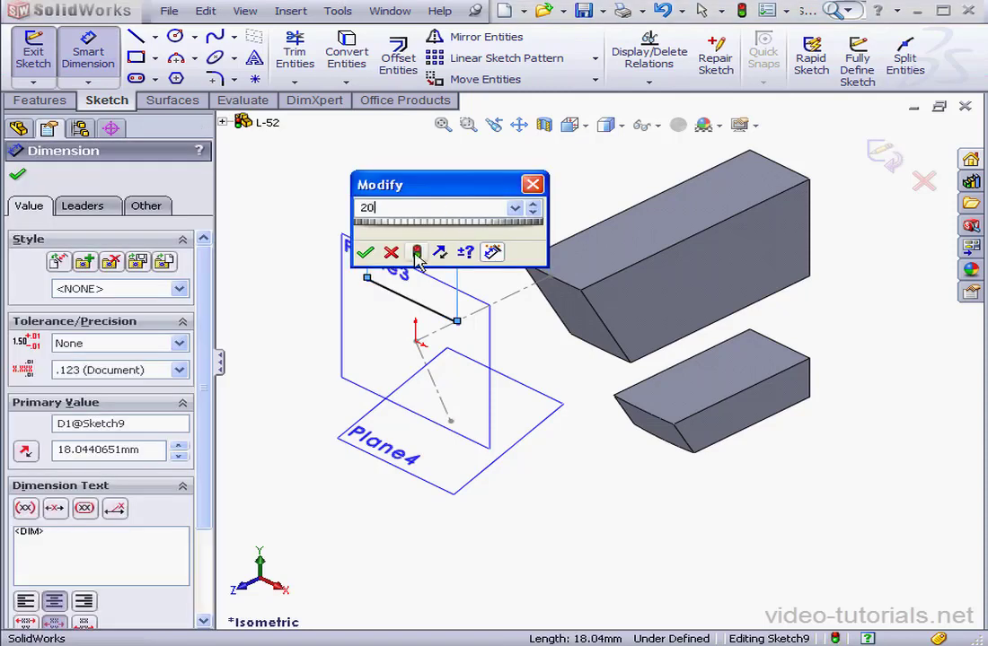
{"action": "type", "text": "0"}
{"action": "left_click", "coordinate": [368, 254]}
{"action": "right_click", "coordinate": [326, 192]}
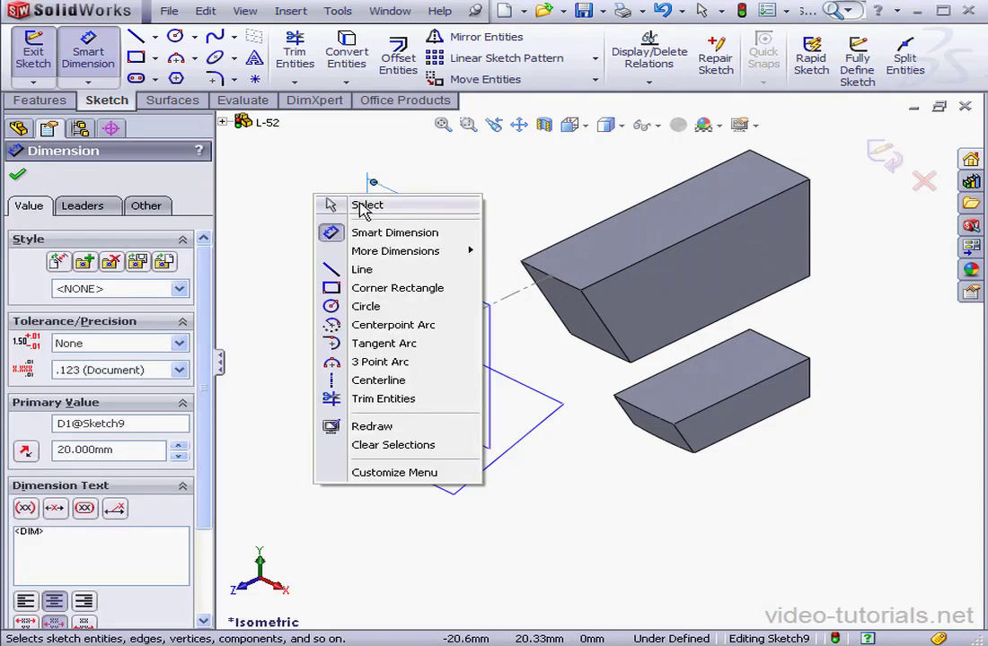
{"action": "left_click", "coordinate": [332, 203]}
Add a midpoint relation between the 20 mm line and the corner shared by the centerlines
{"action": "left_click", "coordinate": [449, 319]}
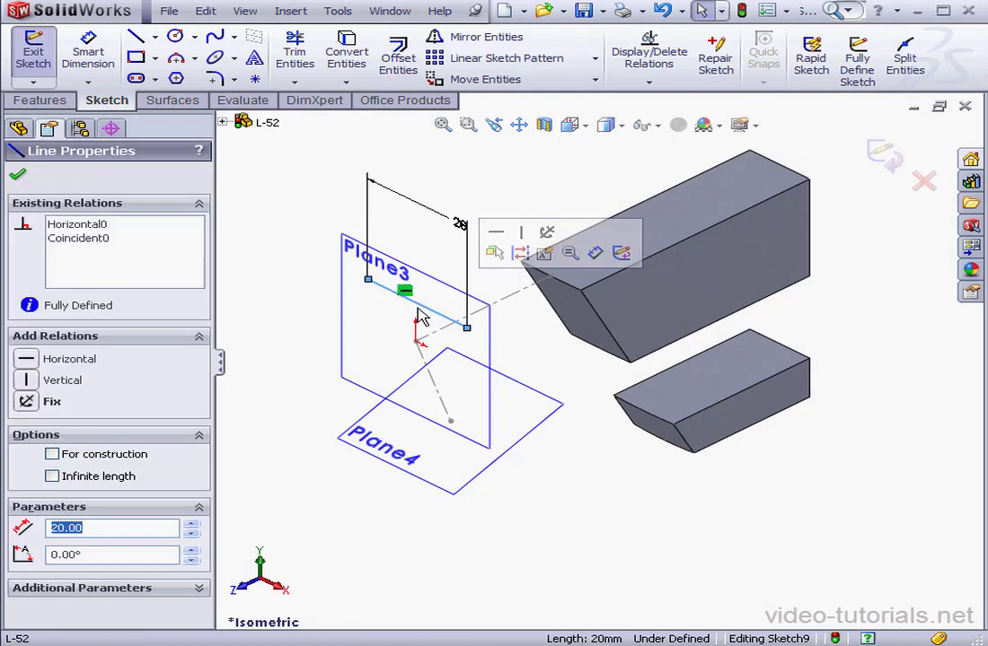
{"action": "left_click", "coordinate": [415, 344], "text": "ctrl"}
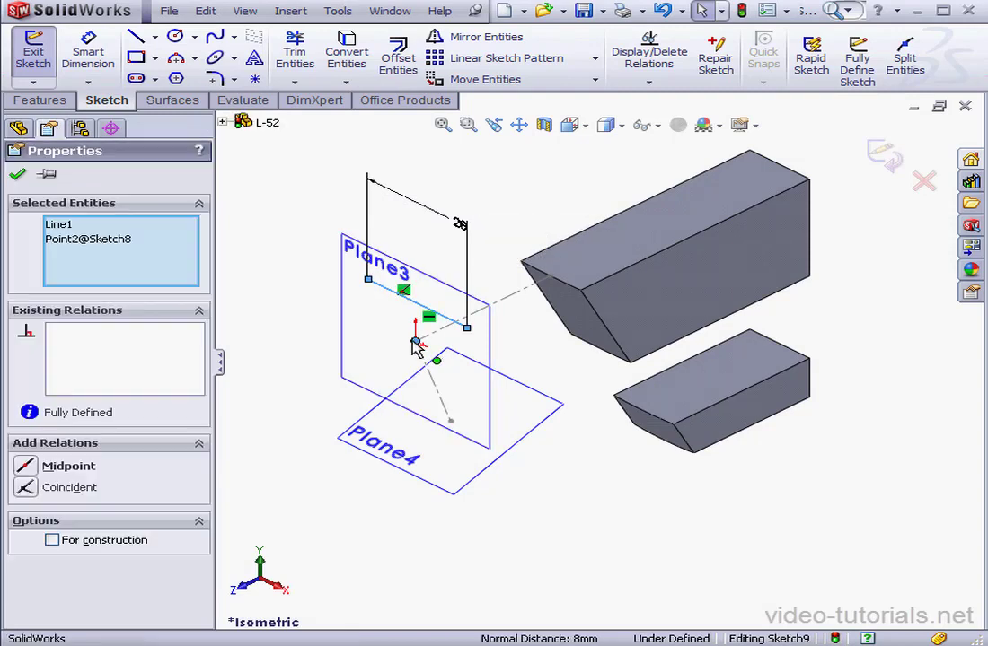
{"action": "left_click", "coordinate": [27, 466]}
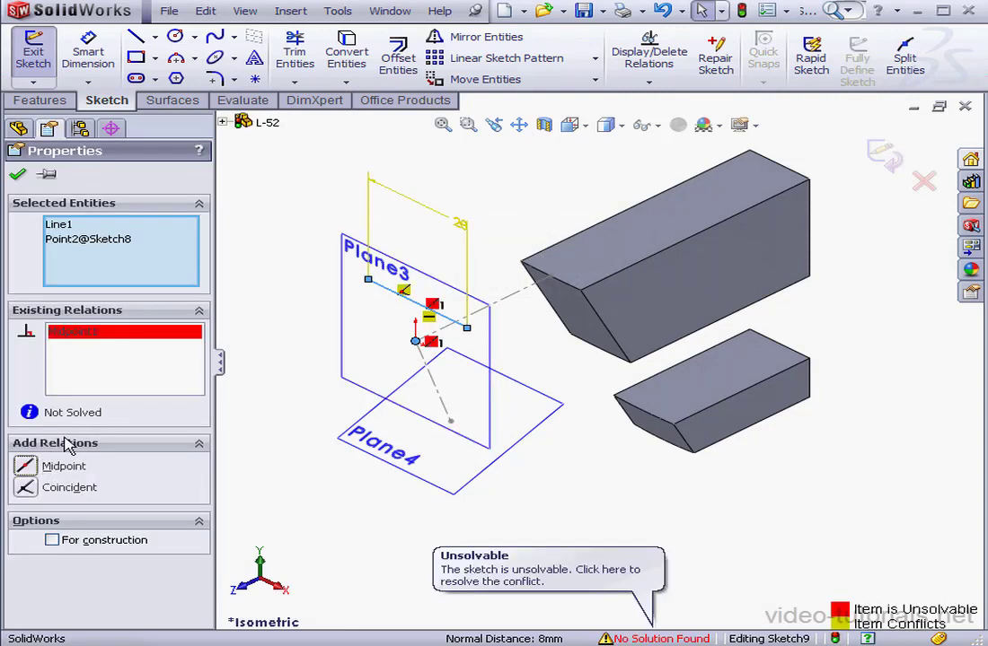
Diagnose the sketch conflict with SketchXpert, accept the solution that deletes the line's Coincident relation, and exit the sketch
{"action": "left_click", "coordinate": [662, 639]}
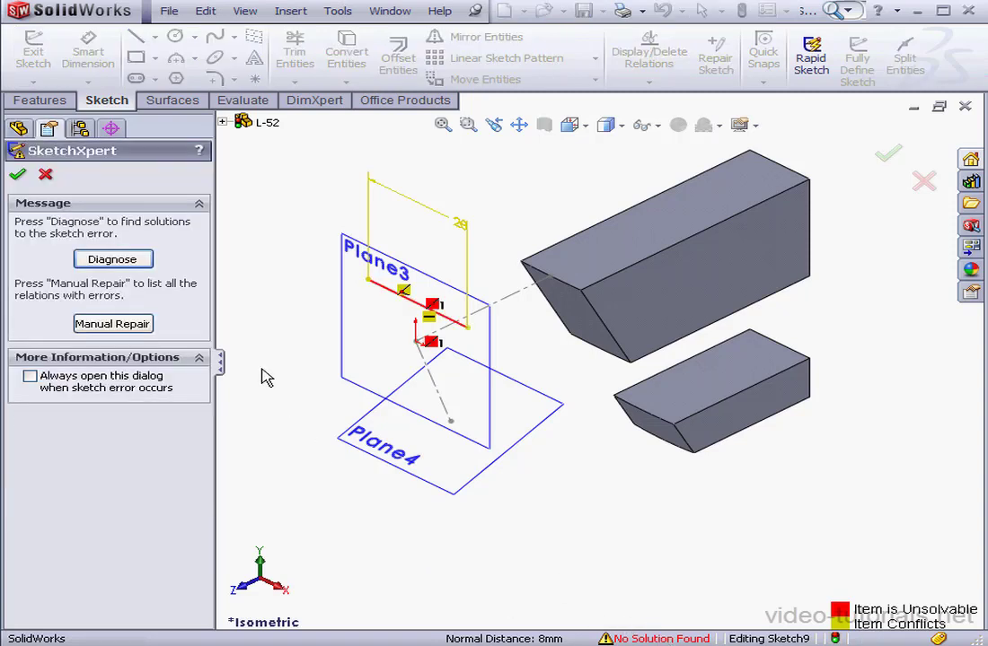
{"action": "left_click", "coordinate": [127, 258]}
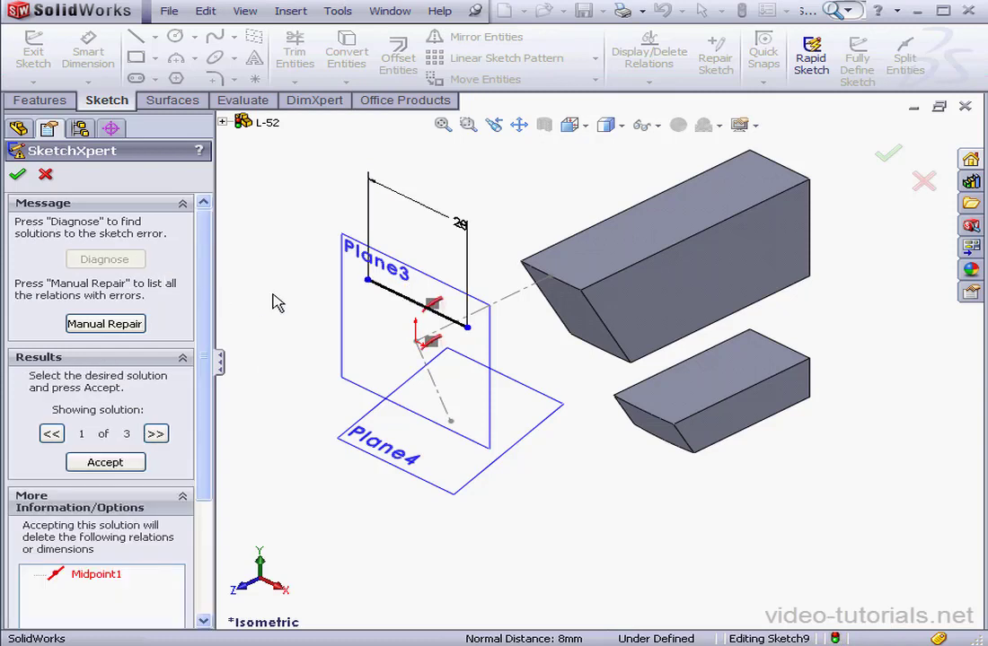
{"action": "left_click", "coordinate": [155, 435]}
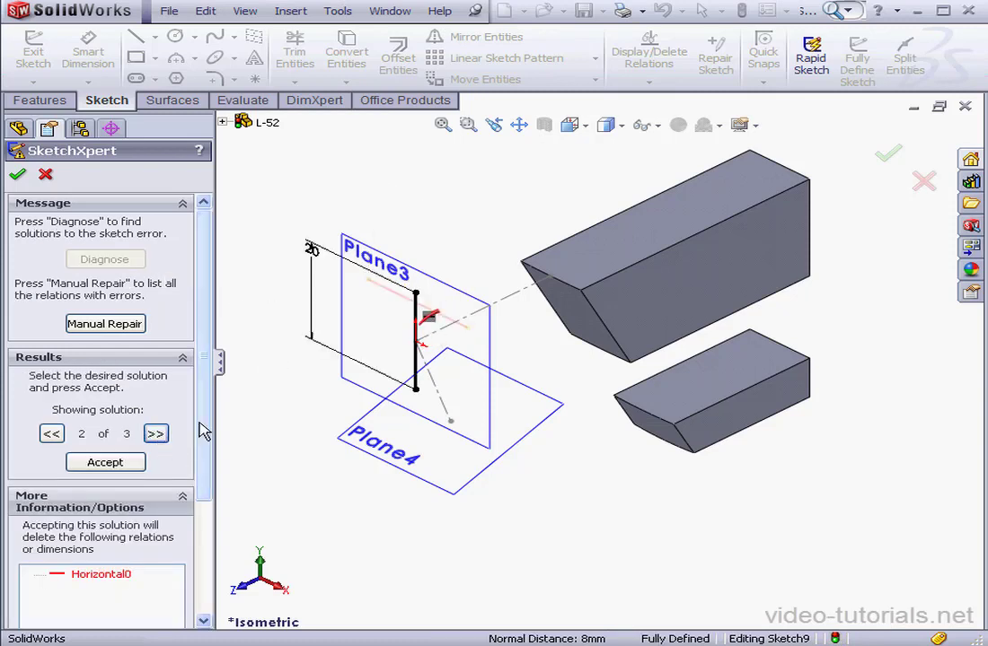
{"action": "left_click", "coordinate": [156, 435]}
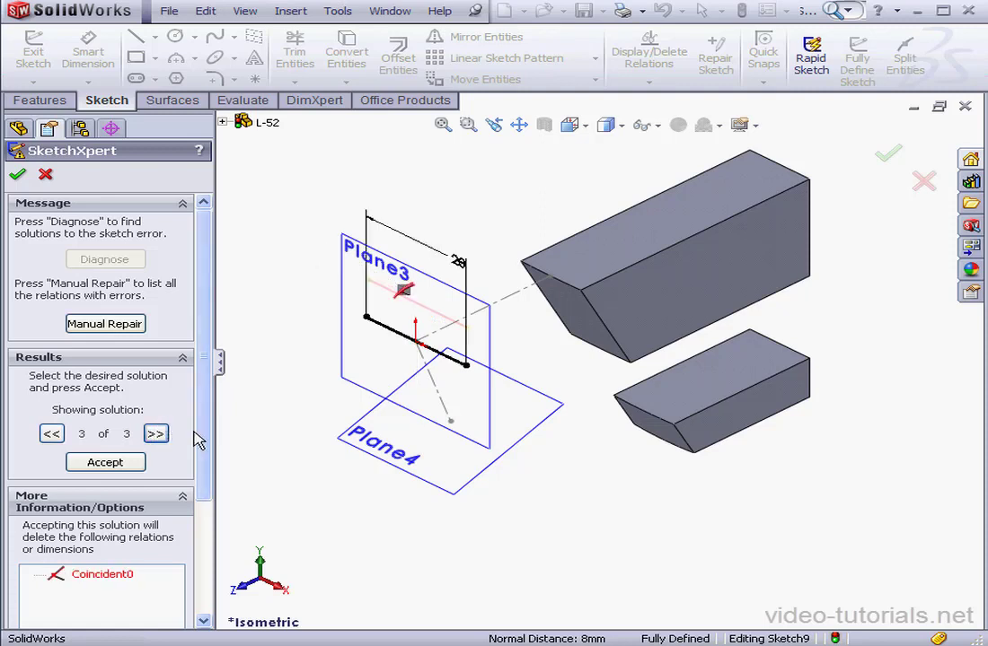
{"action": "left_click", "coordinate": [105, 462]}
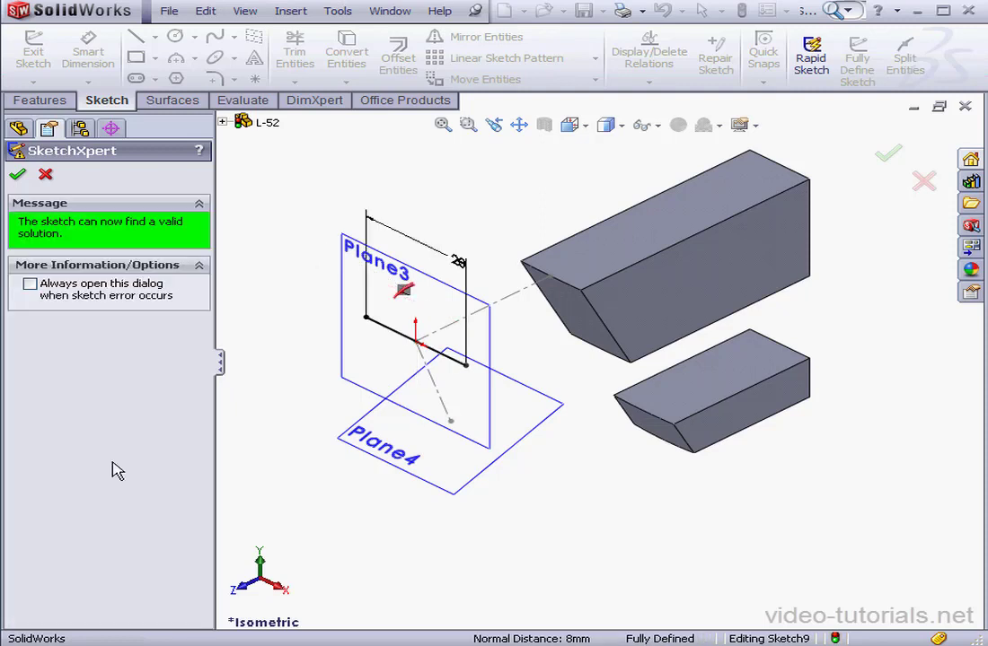
{"action": "left_click", "coordinate": [17, 174]}
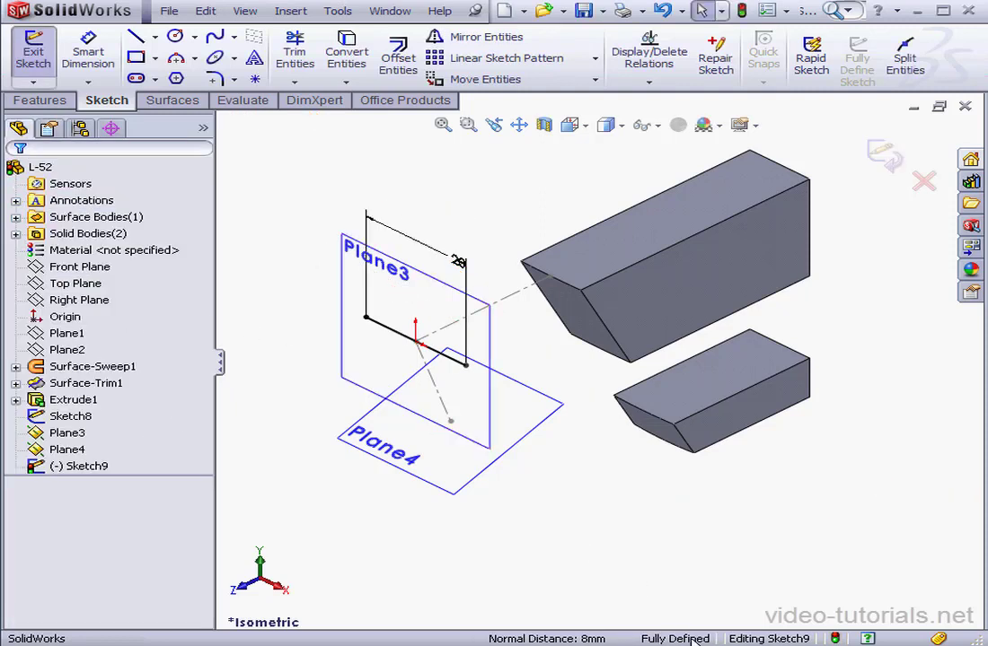
{"action": "left_click", "coordinate": [884, 154]}
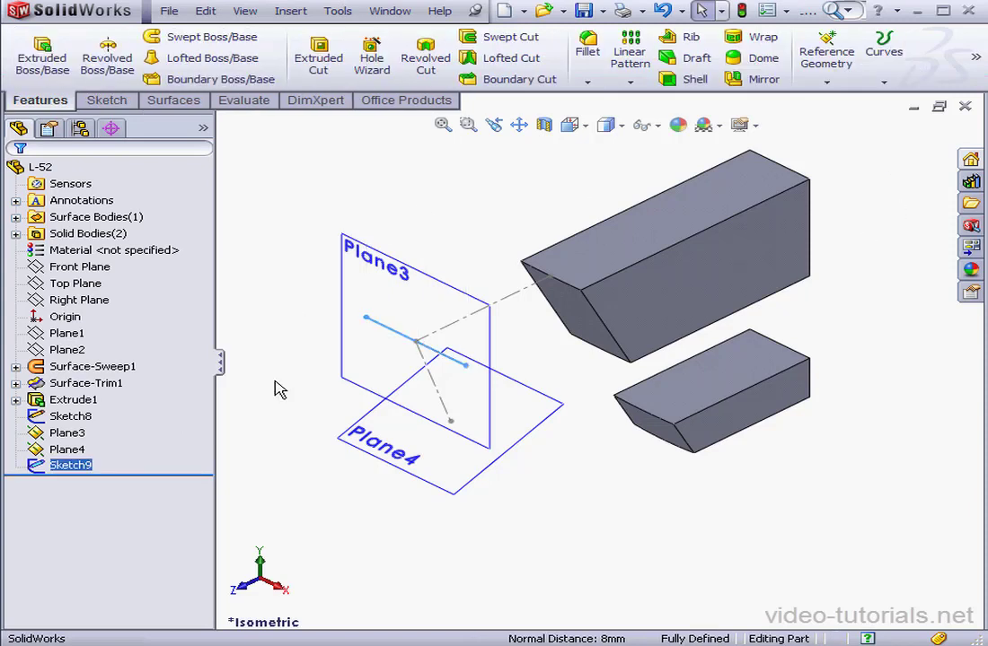
Start a sketch on Plane4 and draw a horizontal line about 17 mm long in front of the plane's outline
{"action": "left_click", "coordinate": [80, 450]}
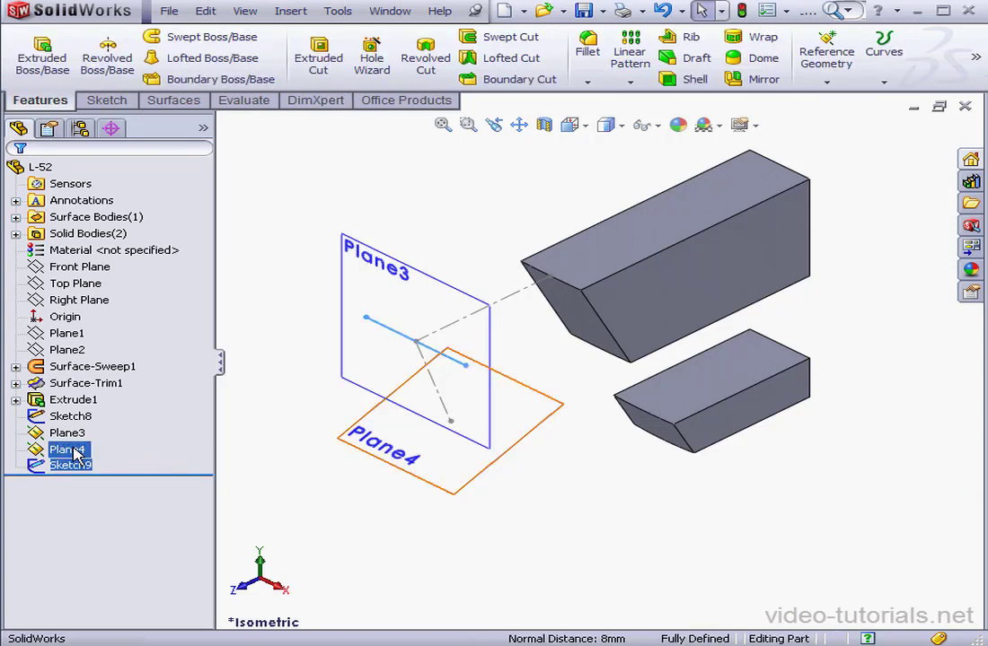
{"action": "right_click", "coordinate": [82, 451]}
{"action": "left_click", "coordinate": [83, 415]}
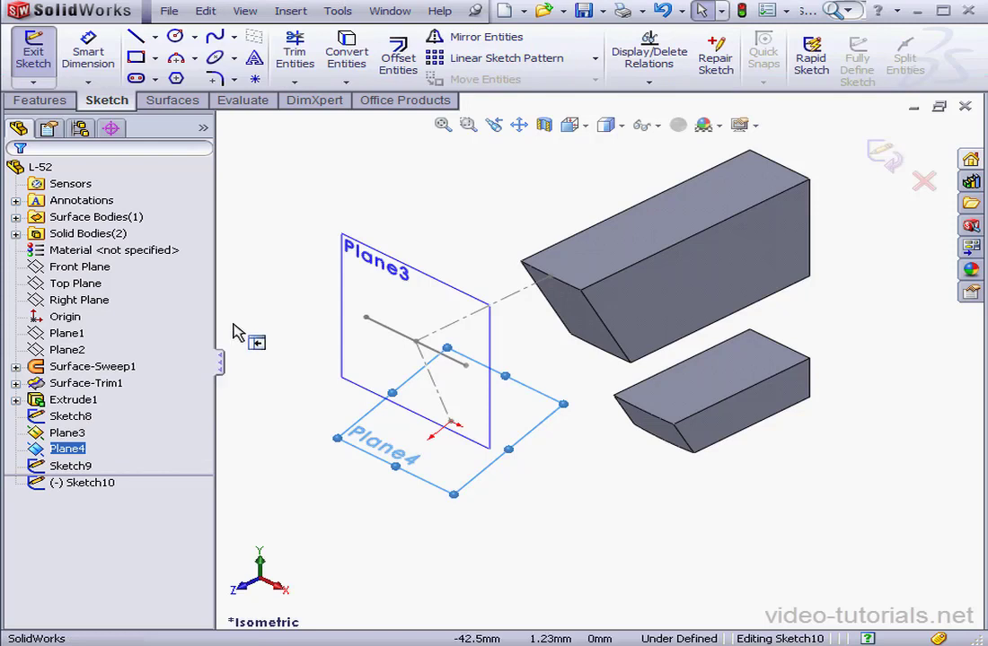
{"action": "left_click", "coordinate": [136, 36]}
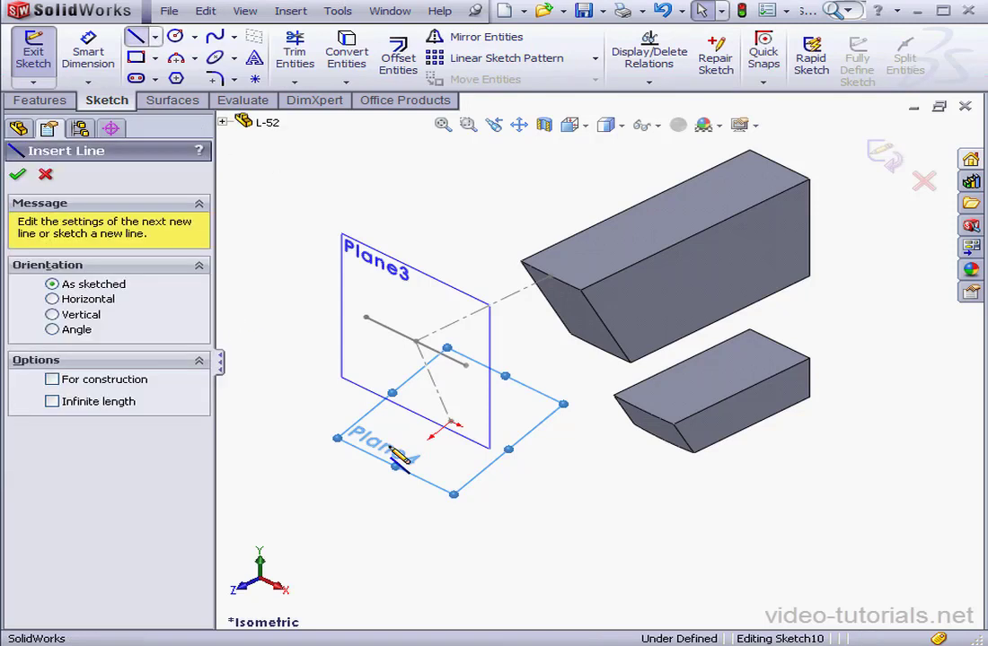
{"action": "left_click", "coordinate": [335, 461]}
{"action": "left_click", "coordinate": [419, 503]}
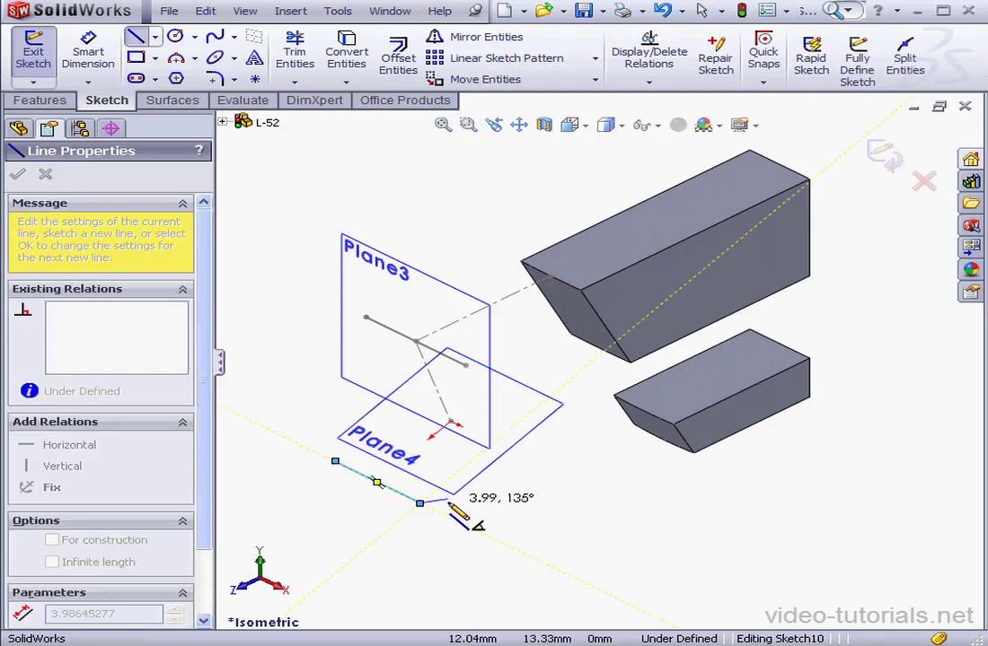
{"action": "right_click", "coordinate": [452, 512]}
{"action": "left_click", "coordinate": [491, 513]}
Dimension the horizontal line on Plane4 to a length of 16 mm
{"action": "left_click", "coordinate": [87, 44]}
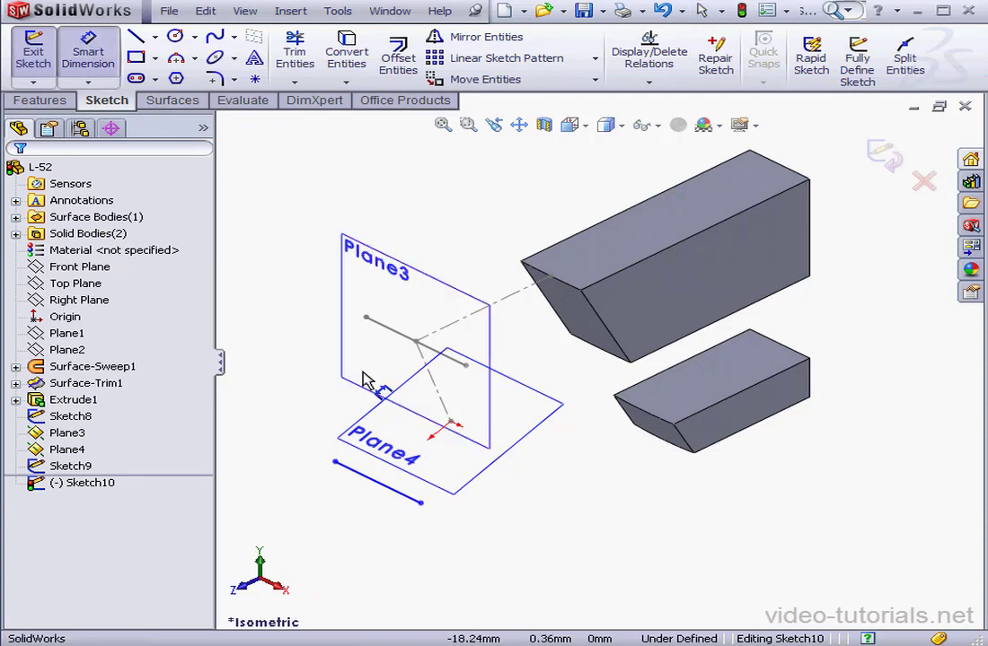
{"action": "left_click", "coordinate": [378, 483]}
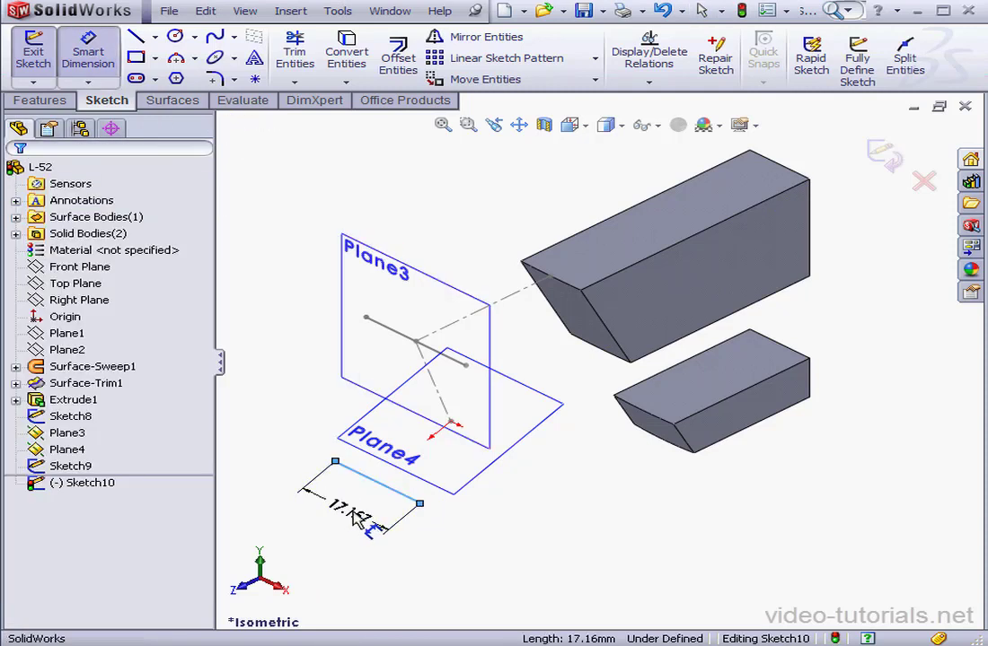
{"action": "left_click", "coordinate": [345, 521]}
{"action": "type", "text": "16"}
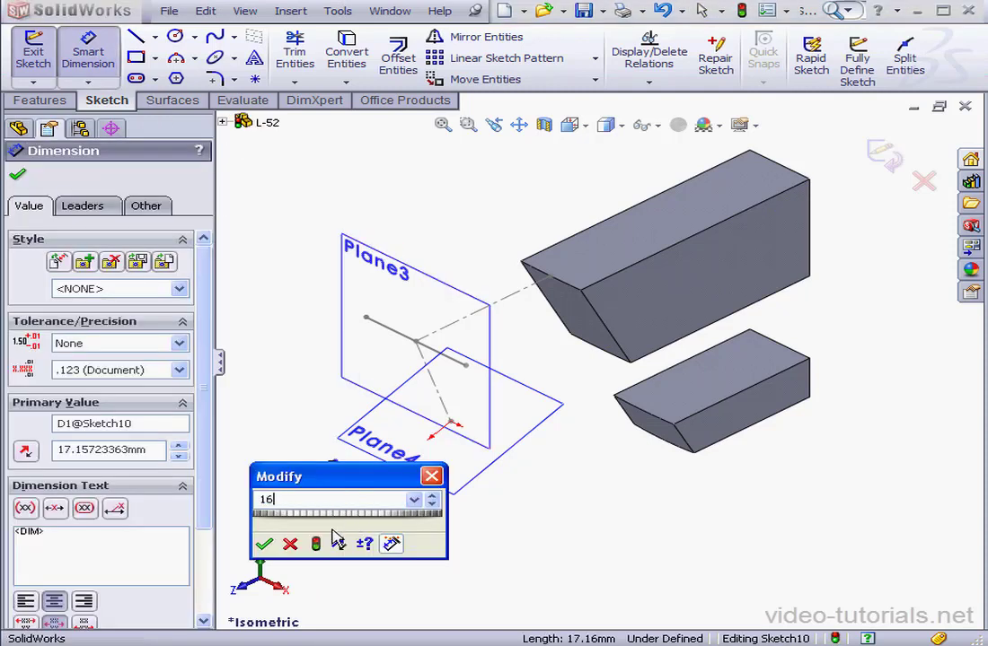
{"action": "left_click", "coordinate": [263, 543]}
{"action": "right_click", "coordinate": [293, 385]}
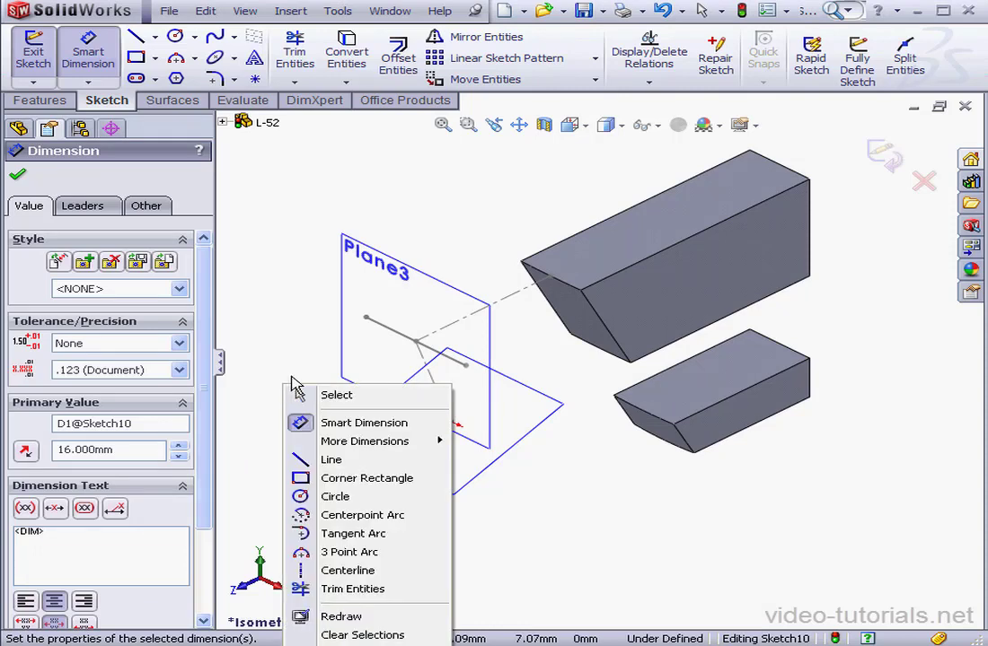
{"action": "left_click", "coordinate": [335, 395]}
Add a midpoint relation between the 16 mm line and the slanted centerline's lower endpoint, and exit the sketch
{"action": "left_click", "coordinate": [382, 496]}
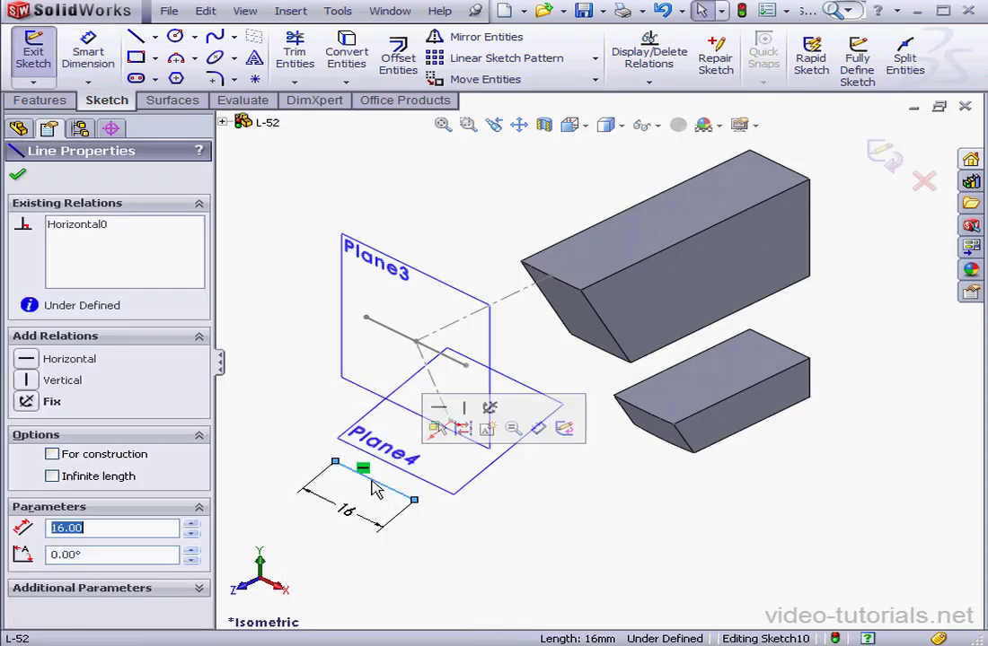
{"action": "left_click", "coordinate": [438, 431]}
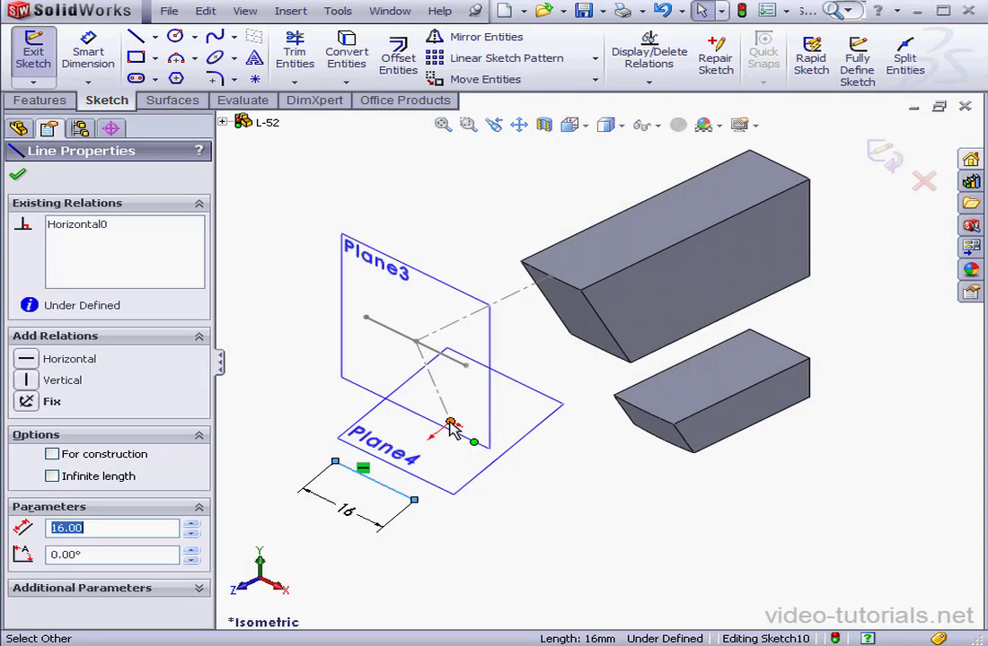
{"action": "left_click", "coordinate": [450, 424], "text": "ctrl"}
{"action": "left_click", "coordinate": [27, 466]}
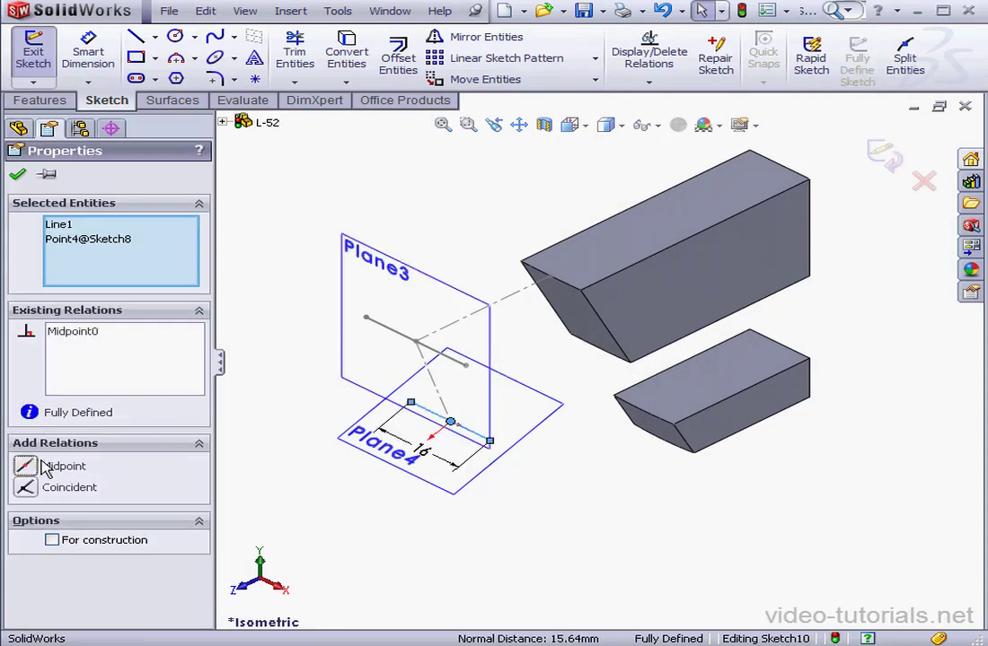
{"action": "key", "text": "Escape"}
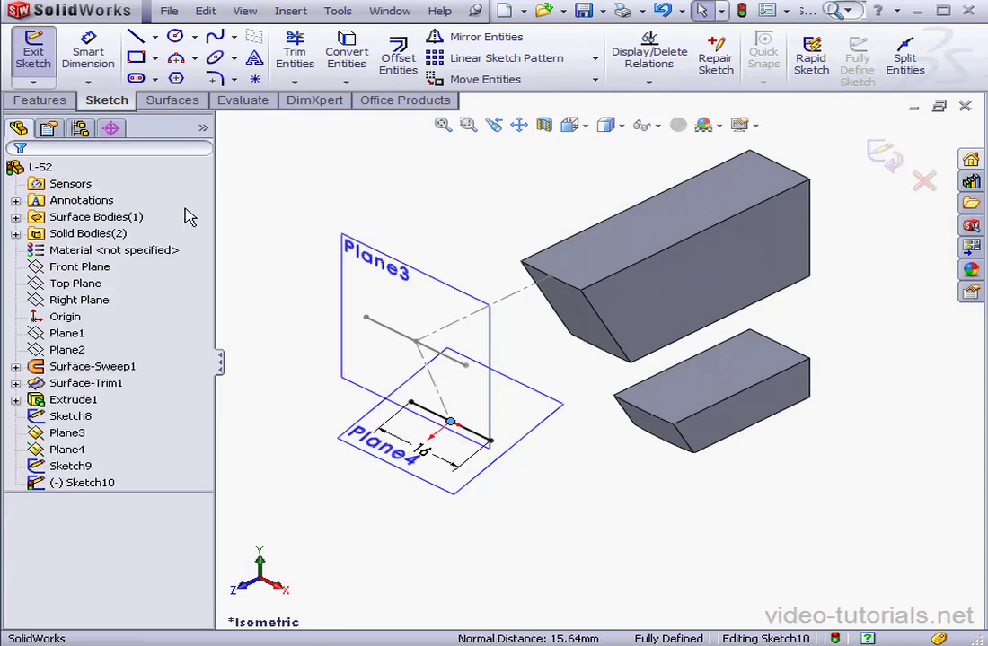
{"action": "left_click", "coordinate": [882, 155]}
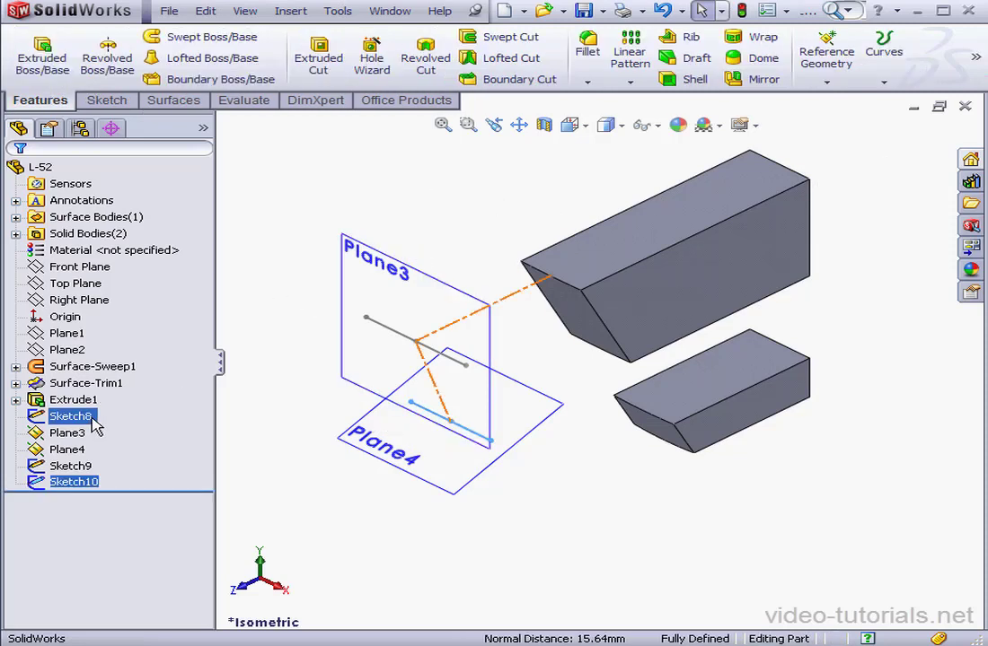
Hide the reference planes Plane3 and Plane4
{"action": "left_click", "coordinate": [66, 433]}
{"action": "right_click", "coordinate": [68, 433]}
{"action": "left_click", "coordinate": [112, 405]}
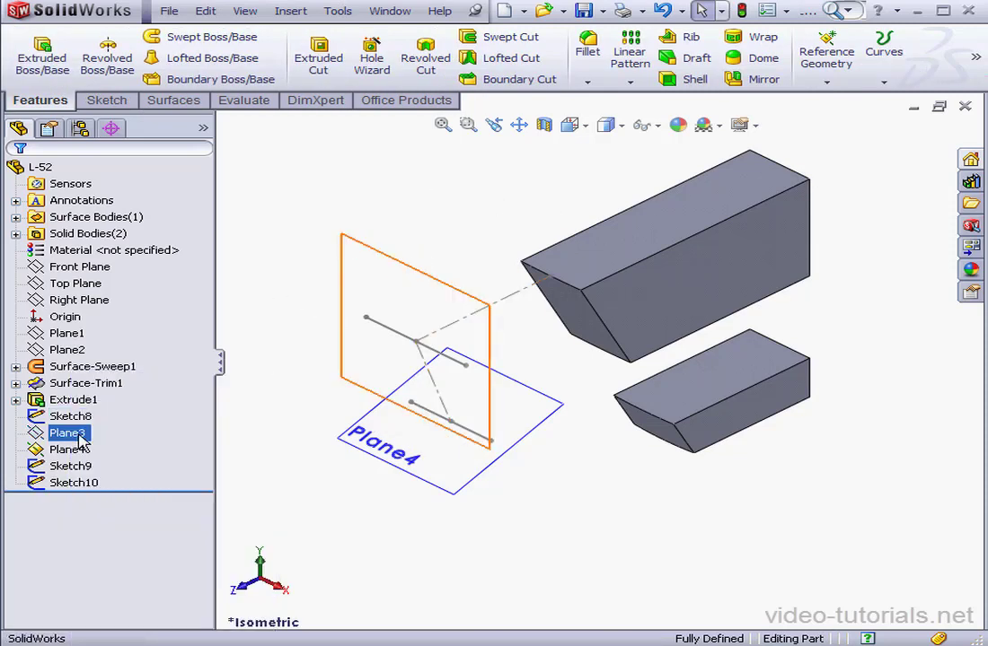
{"action": "left_click", "coordinate": [66, 449]}
{"action": "right_click", "coordinate": [66, 449]}
{"action": "left_click", "coordinate": [109, 412]}
{"action": "left_click", "coordinate": [124, 385]}
{"action": "left_click", "coordinate": [314, 348]}
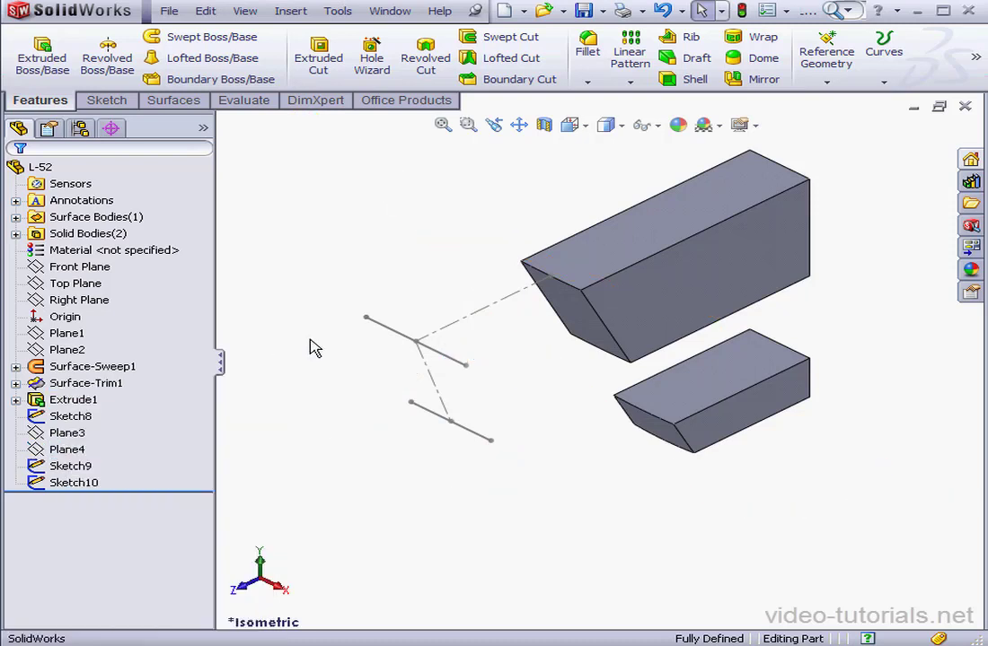
Create an offset surface at 0 mm from the slanted end face of the upper block
{"action": "left_click", "coordinate": [186, 103]}
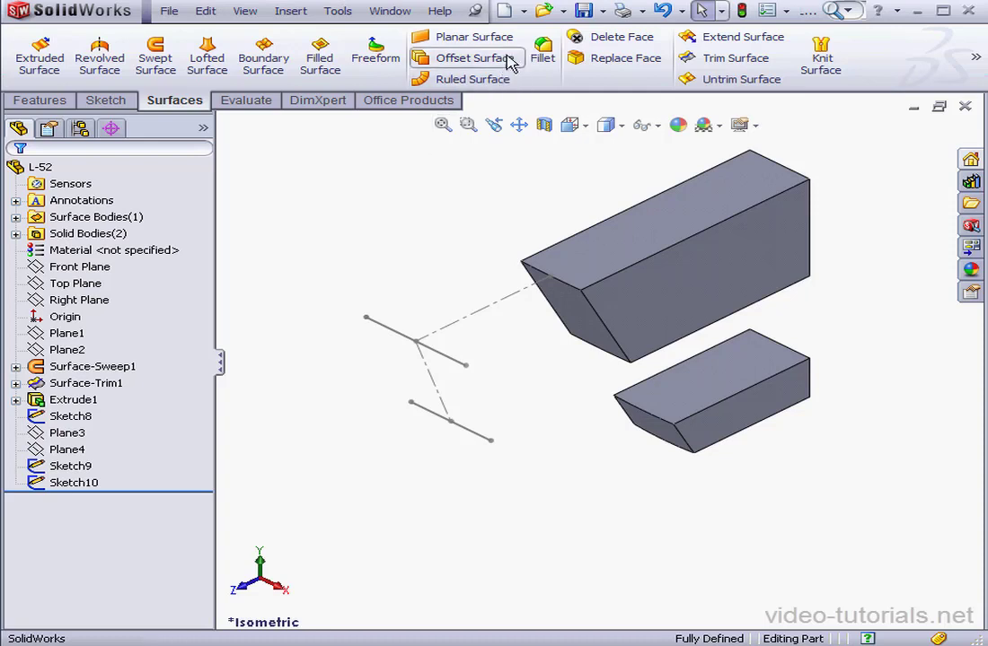
{"action": "left_click", "coordinate": [458, 57]}
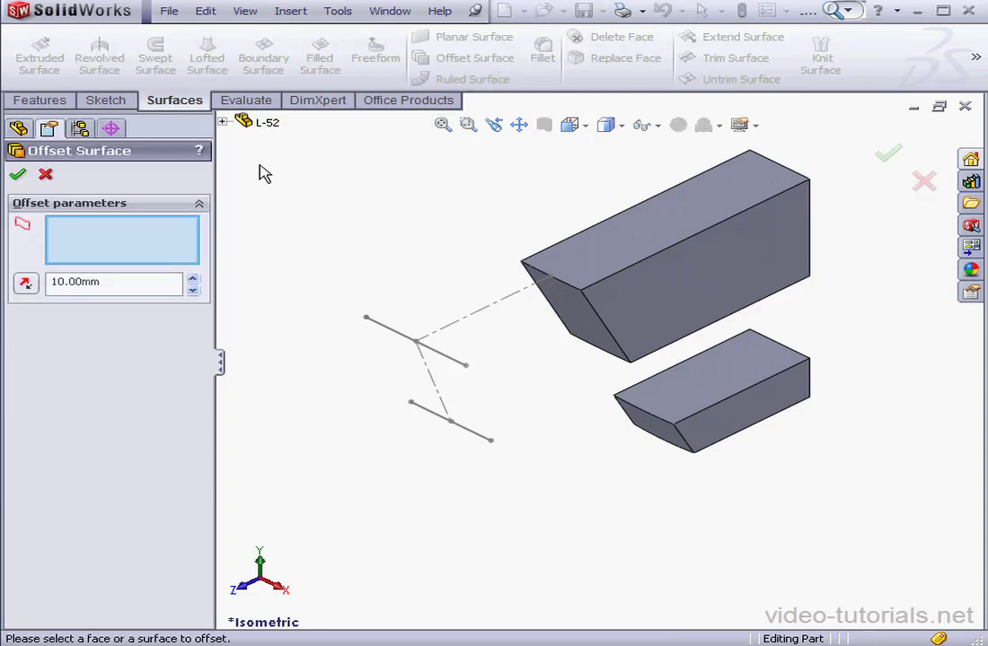
{"action": "left_click", "coordinate": [577, 326]}
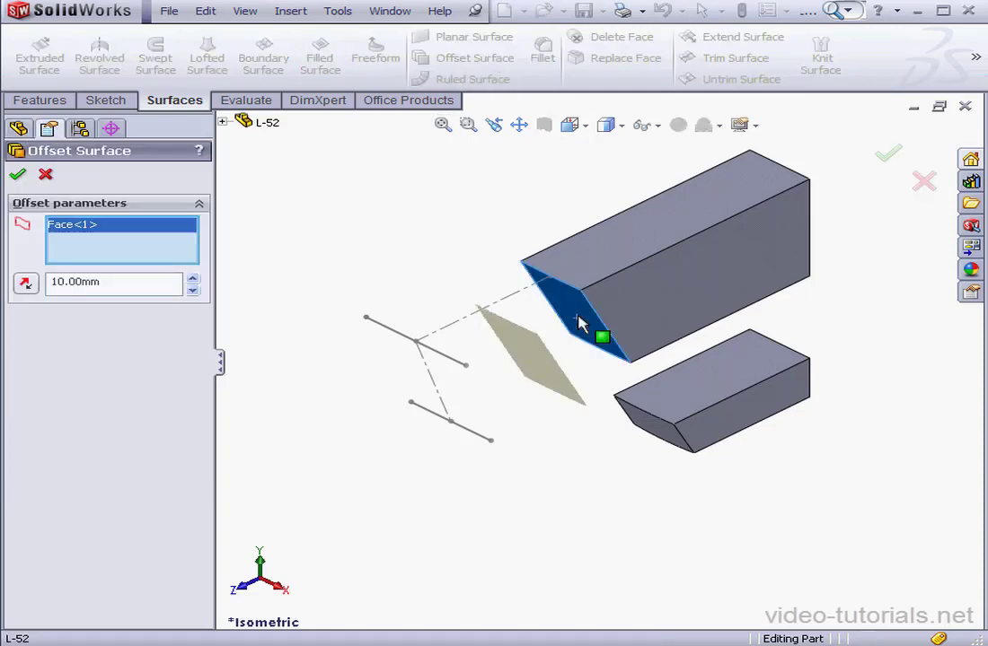
{"action": "double_click", "coordinate": [131, 278]}
{"action": "type", "text": "0"}
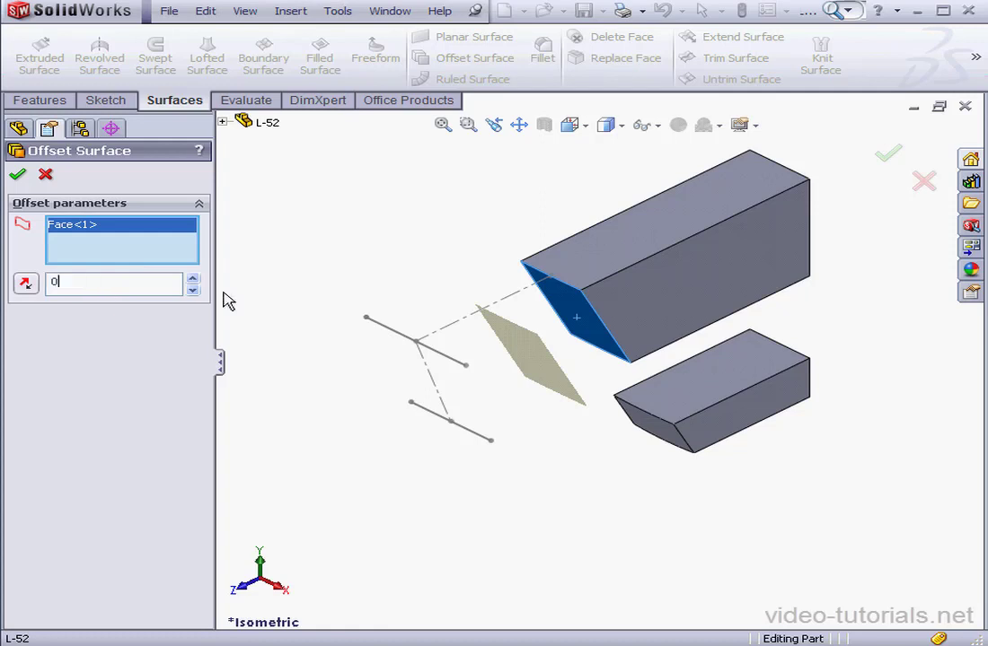
{"action": "key", "text": "Return"}
{"action": "left_click", "coordinate": [17, 175]}
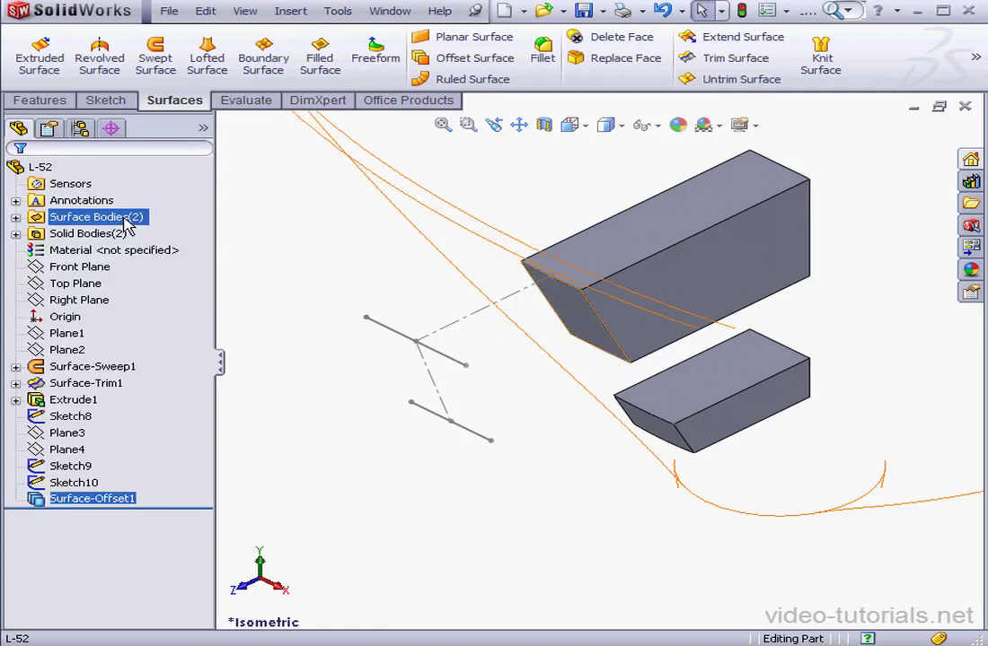
Copy the lower block's slanted end face as a 0 mm offset surface, and hide the two extruded blocks
{"action": "left_click", "coordinate": [314, 252]}
{"action": "left_click", "coordinate": [476, 59]}
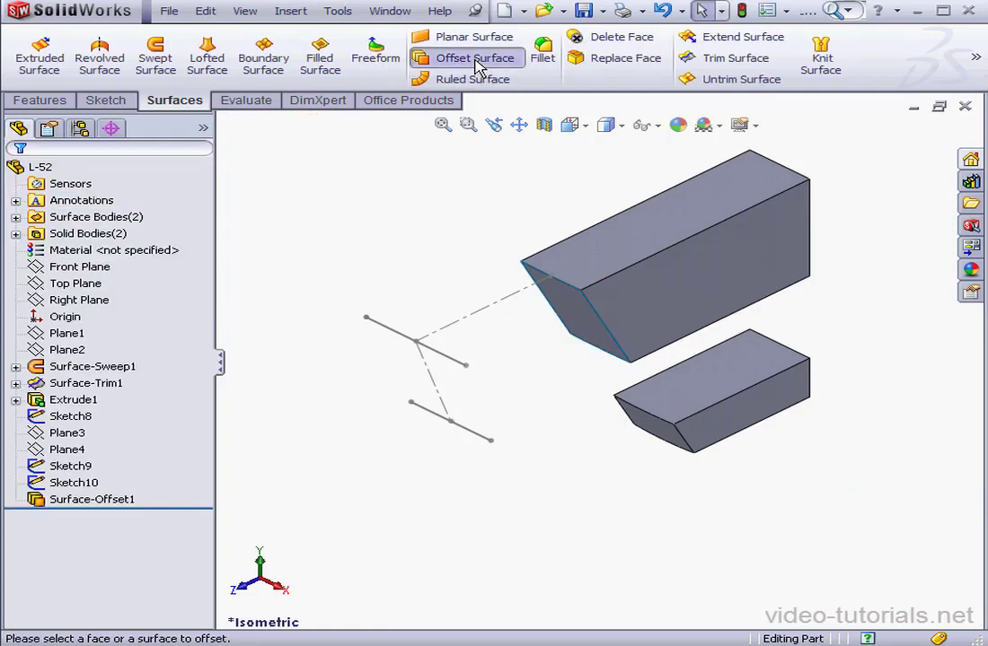
{"action": "left_click", "coordinate": [661, 428]}
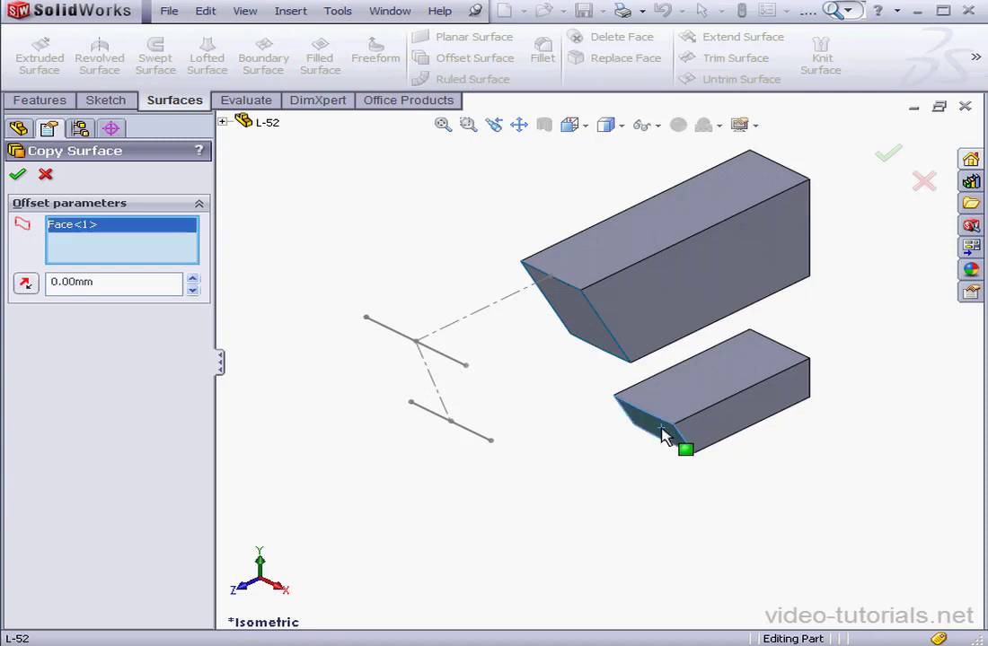
{"action": "left_click", "coordinate": [17, 174]}
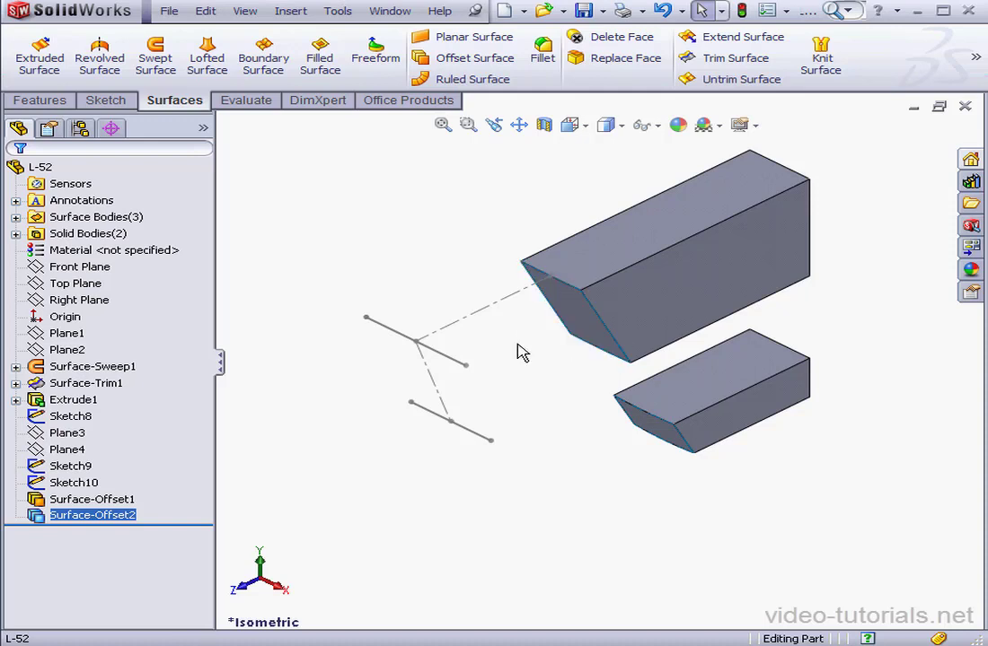
{"action": "right_click", "coordinate": [79, 400]}
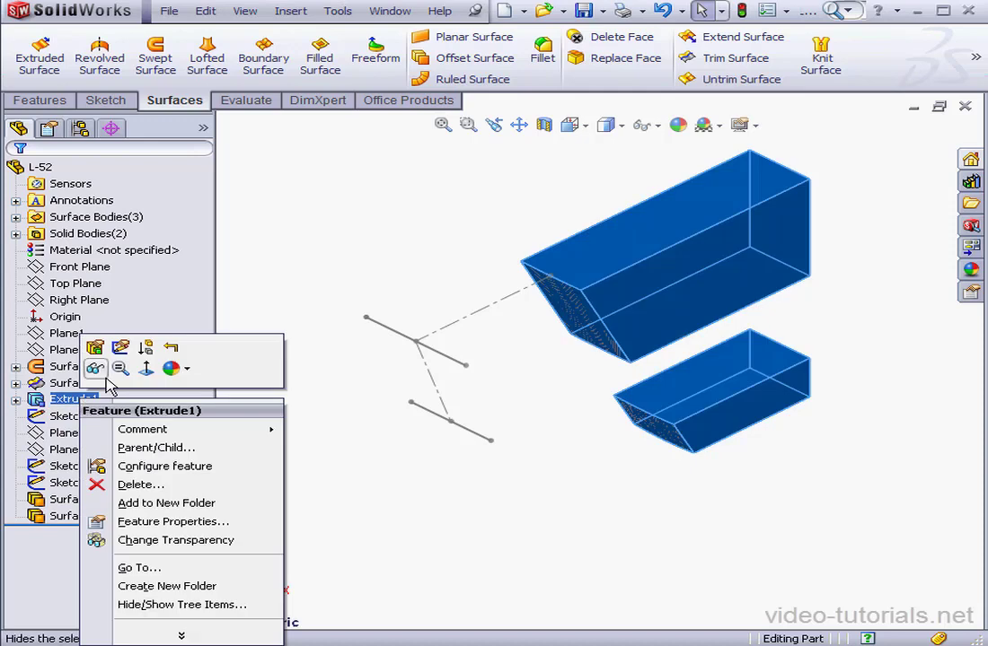
{"action": "left_click", "coordinate": [107, 372]}
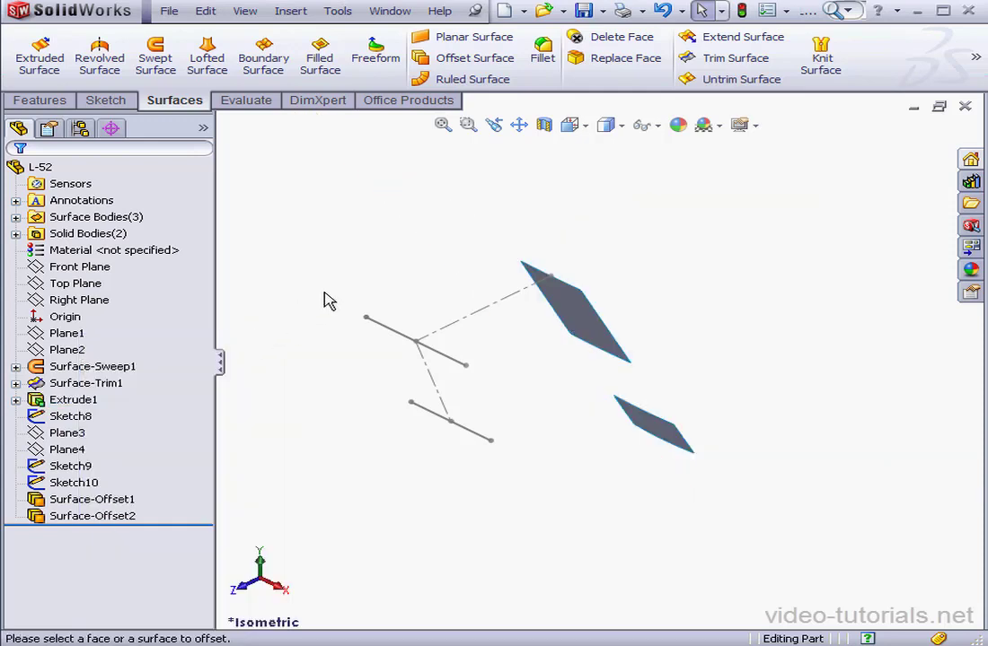
Set up a lofted surface through the upper copied face's top edge, Sketch9, Sketch10 and the lower copied face's top edge
{"action": "left_click", "coordinate": [207, 57]}
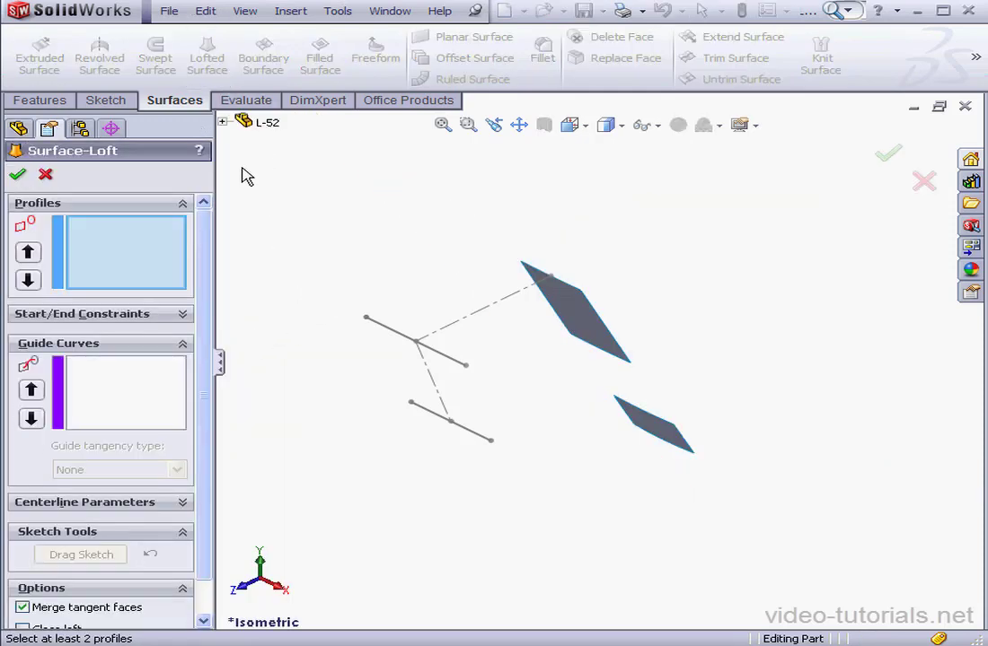
{"action": "left_click", "coordinate": [570, 286]}
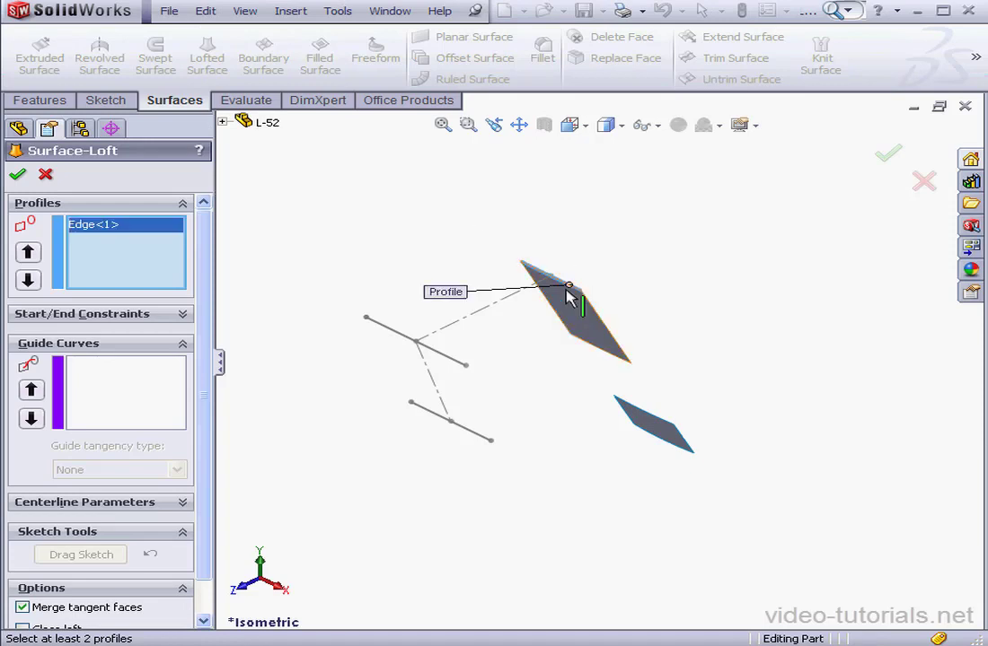
{"action": "left_click", "coordinate": [455, 366]}
{"action": "left_click", "coordinate": [482, 445]}
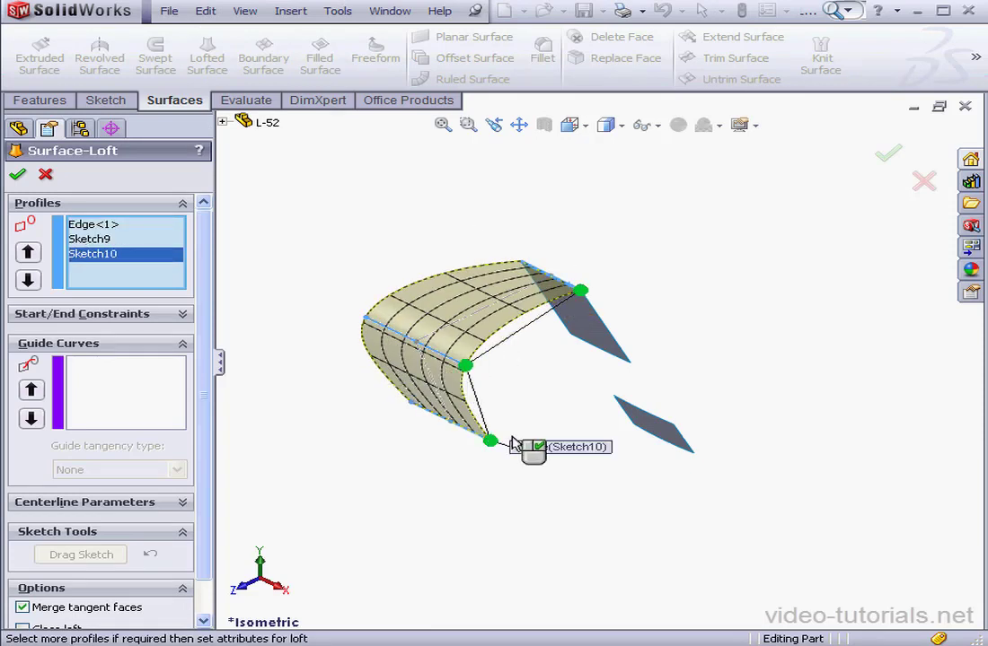
{"action": "left_click", "coordinate": [683, 419]}
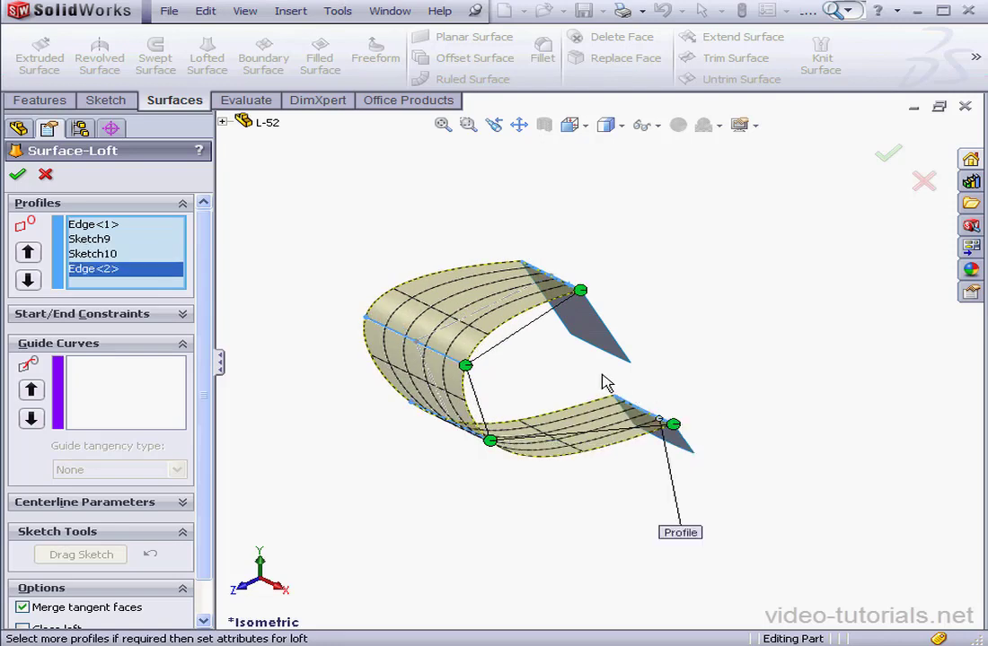
Set the loft's start and end constraints to Curvature To Face with an end tangent length of 1, and create the surface
{"action": "left_click", "coordinate": [183, 313]}
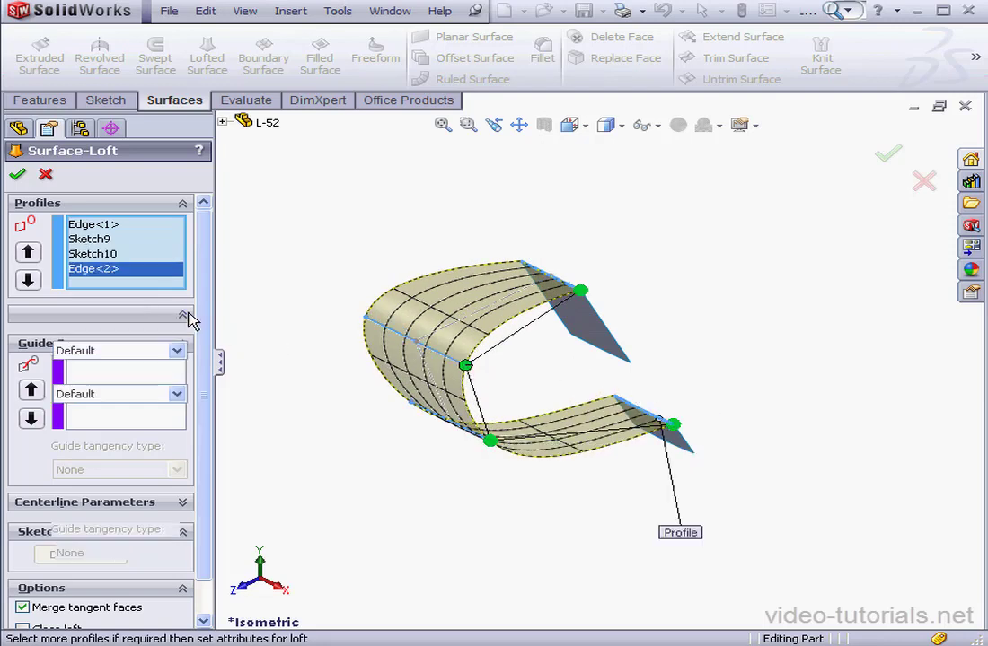
{"action": "left_click", "coordinate": [177, 350]}
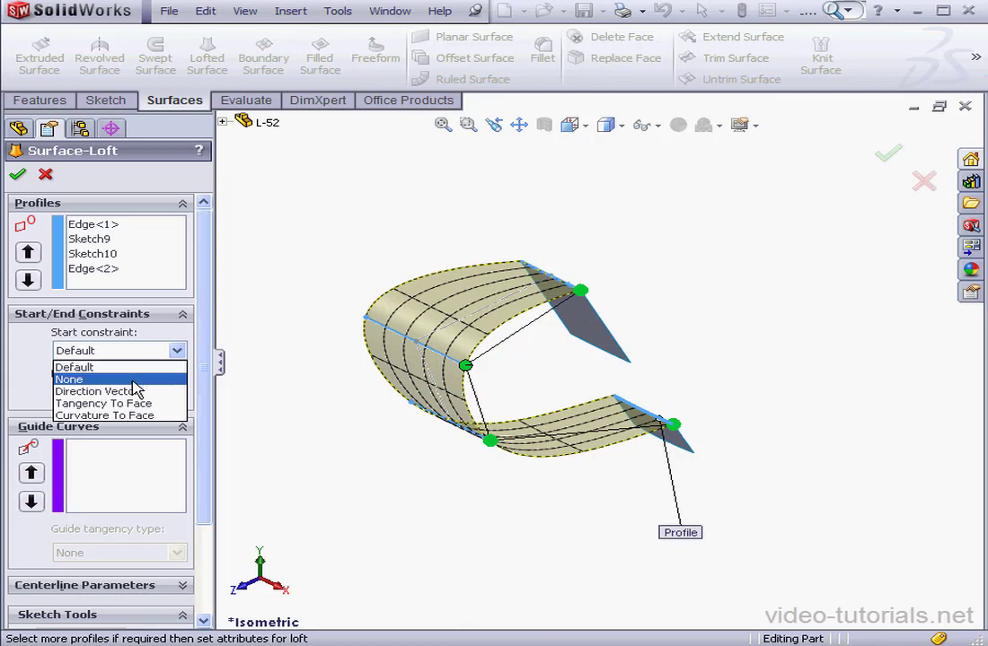
{"action": "left_click", "coordinate": [153, 415]}
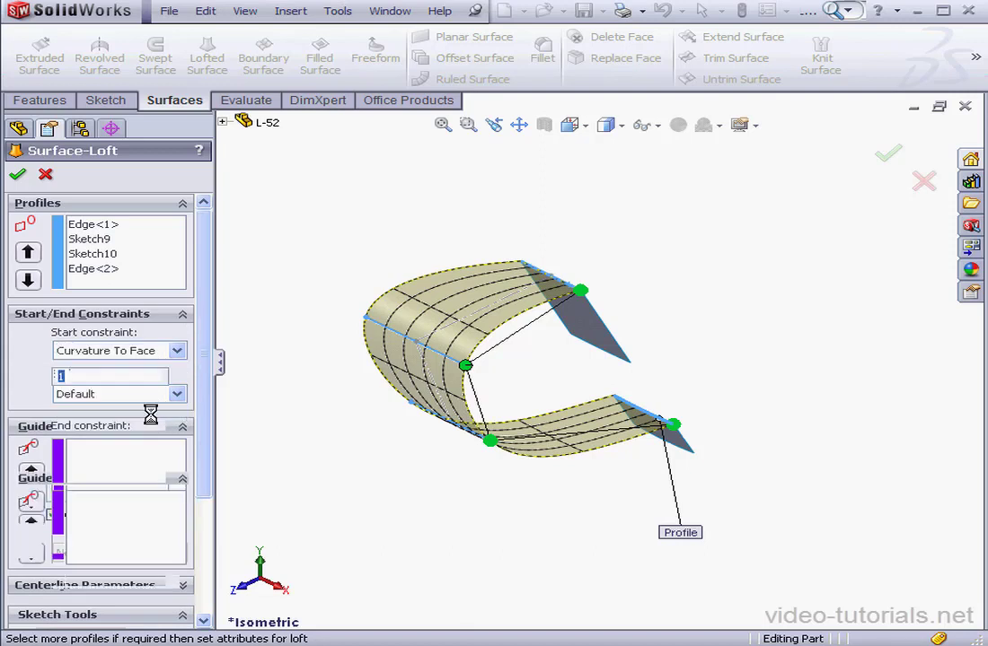
{"action": "left_click", "coordinate": [177, 445]}
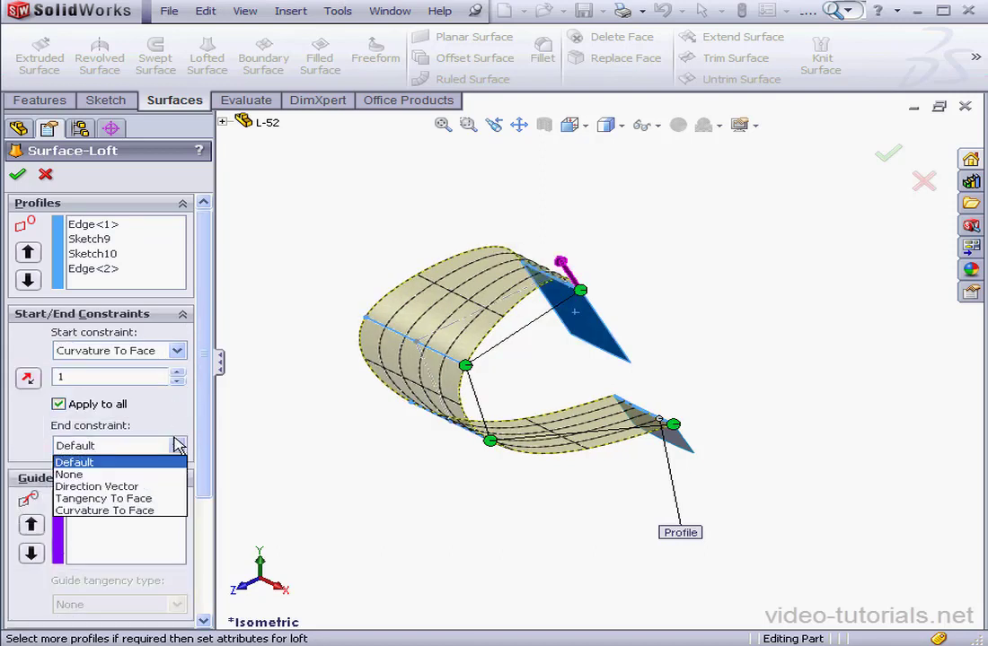
{"action": "left_click", "coordinate": [141, 510]}
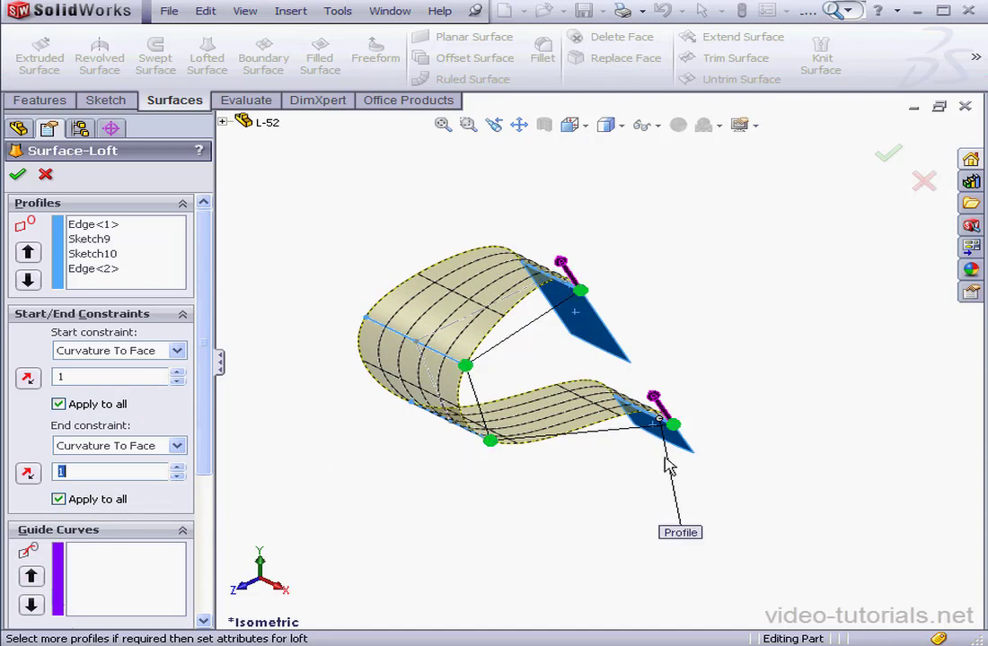
{"action": "mouse_move", "coordinate": [653, 400]}
{"action": "left_mouse_down"}
{"action": "mouse_move", "coordinate": [639, 382]}
{"action": "mouse_move", "coordinate": [646, 387]}
{"action": "left_mouse_up"}
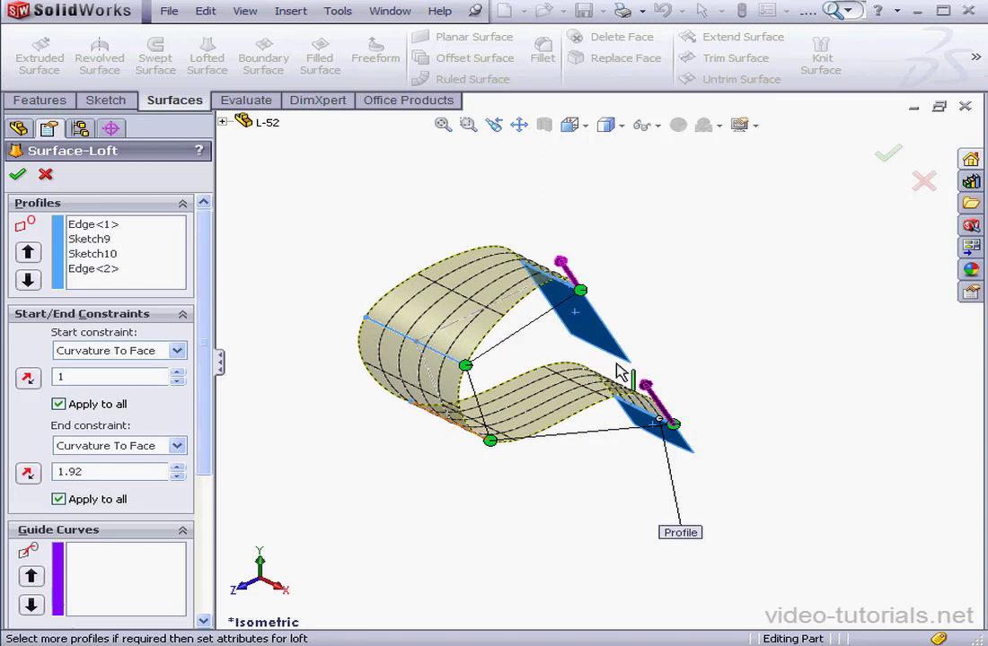
{"action": "type", "text": "1"}
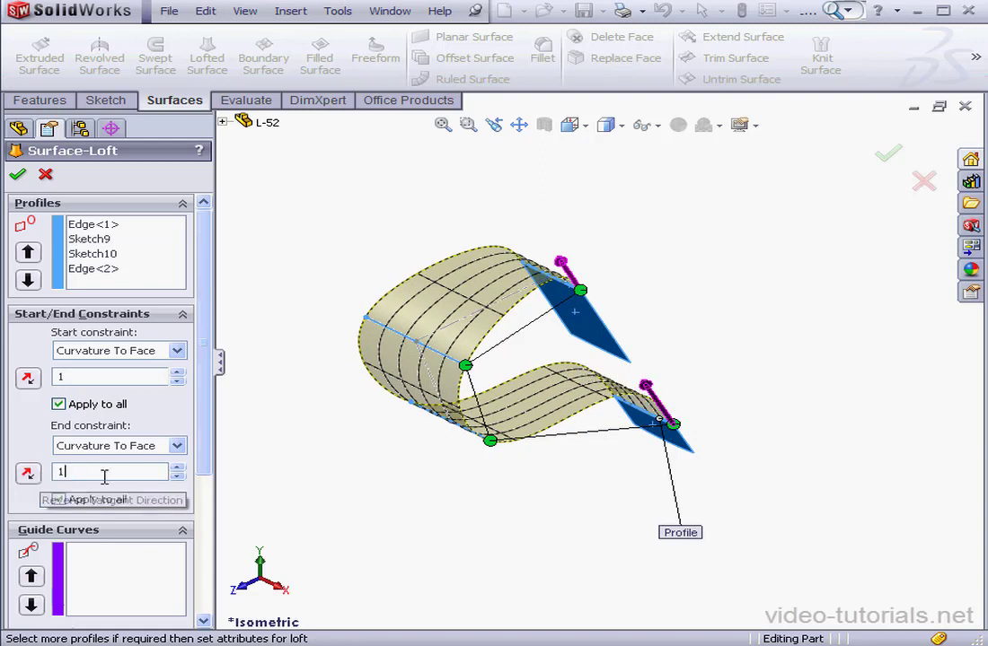
{"action": "left_click", "coordinate": [17, 175]}
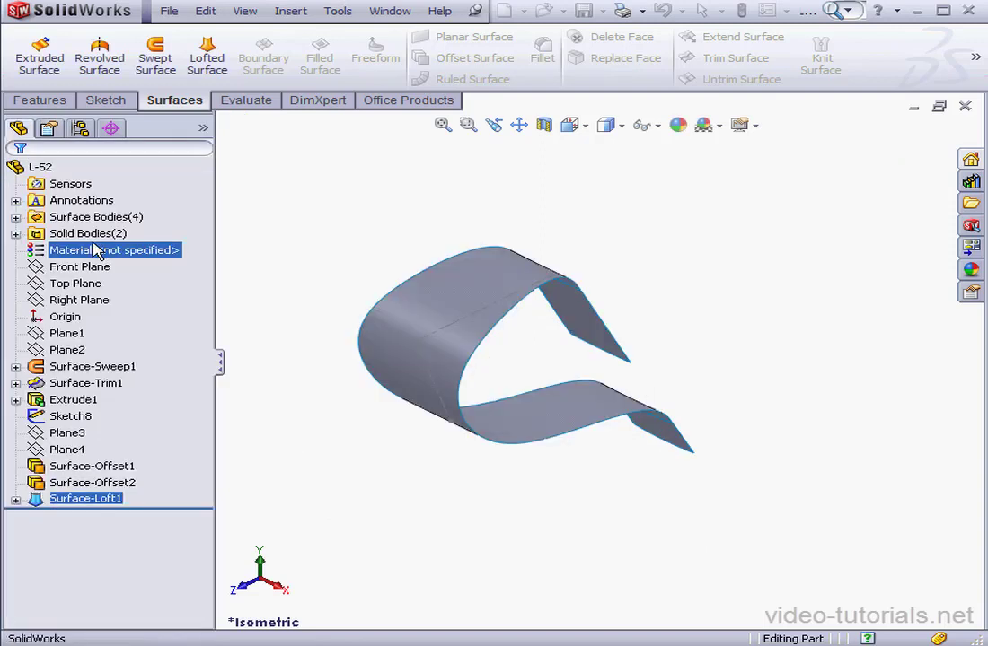
Show the trimmed washbasin surface again and fit the whole model in view
{"action": "left_click", "coordinate": [115, 383]}
{"action": "right_click", "coordinate": [115, 386]}
{"action": "left_click", "coordinate": [126, 348]}
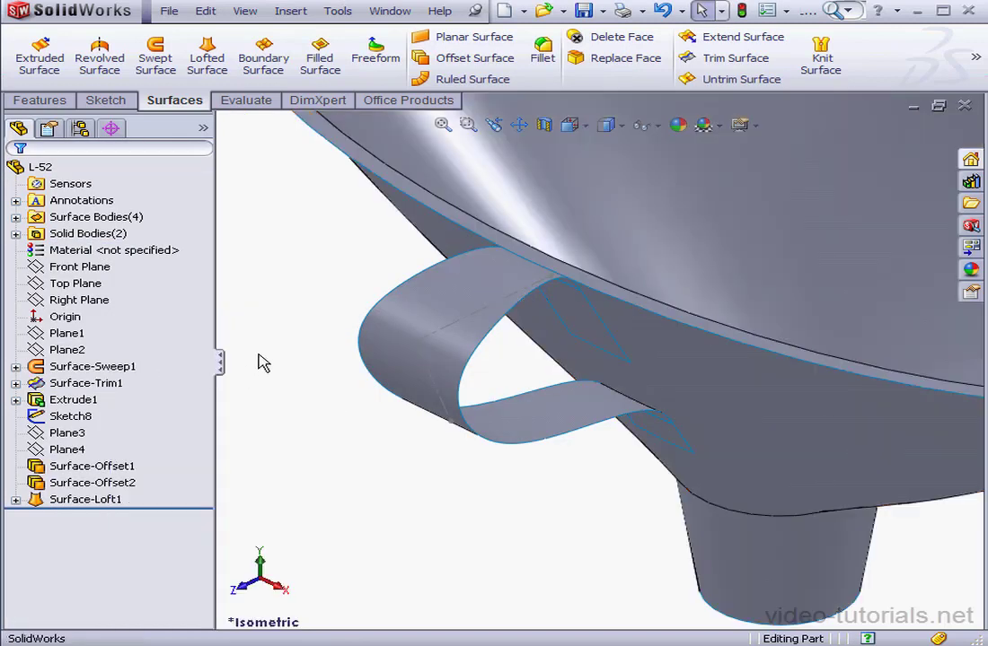
{"action": "left_click", "coordinate": [583, 128]}
{"action": "left_click", "coordinate": [442, 126]}
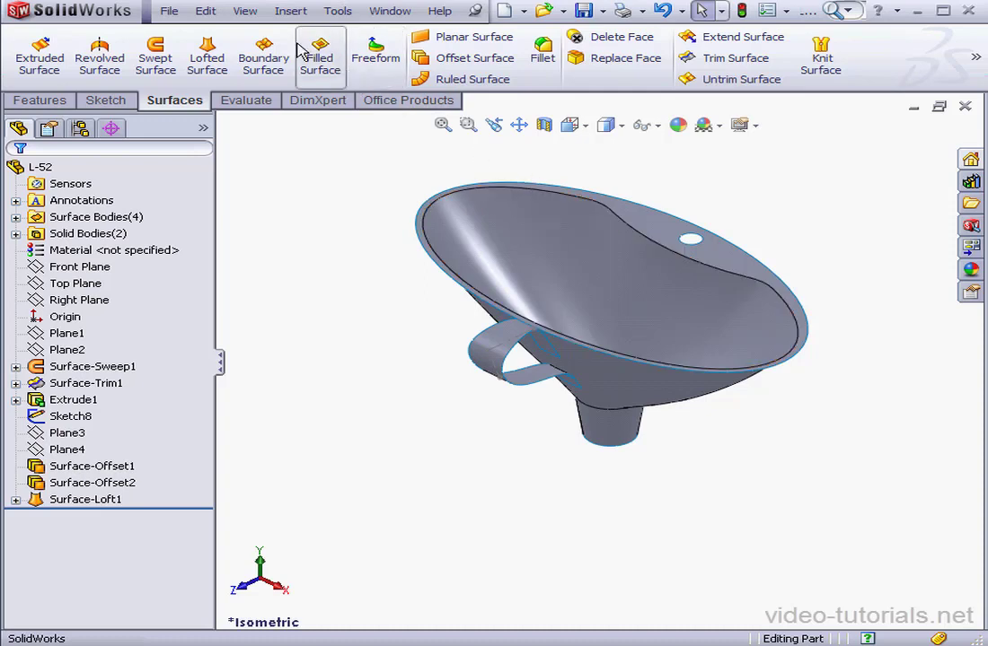
Thicken the trimmed washbasin surface Surface-Trim1 by 1 mm
{"action": "left_click", "coordinate": [289, 12]}
{"action": "mouse_move", "coordinate": [324, 43]}
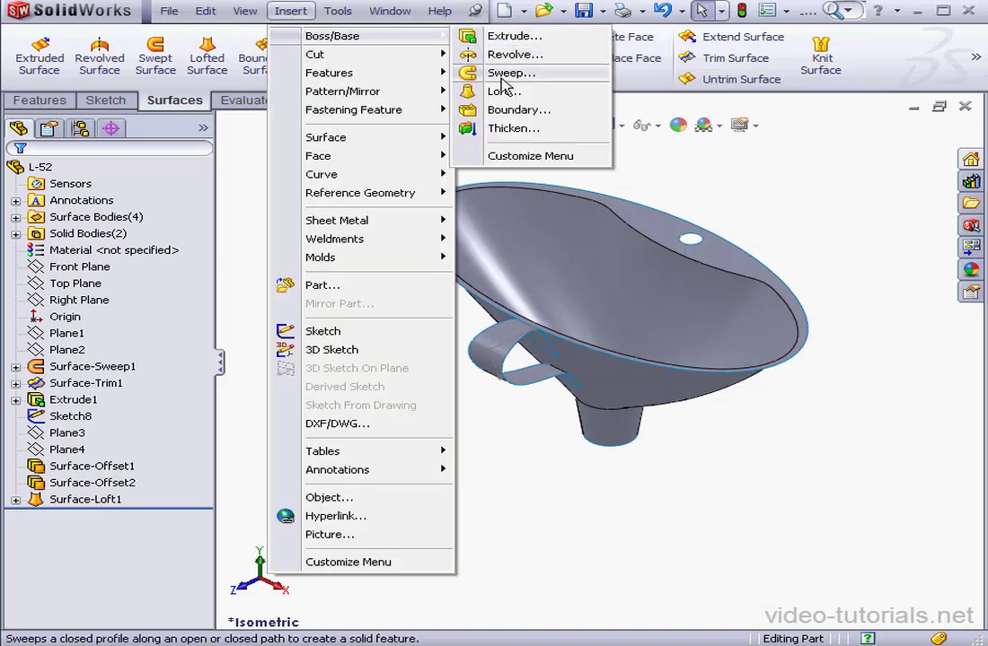
{"action": "left_click", "coordinate": [525, 129]}
{"action": "left_click", "coordinate": [610, 256]}
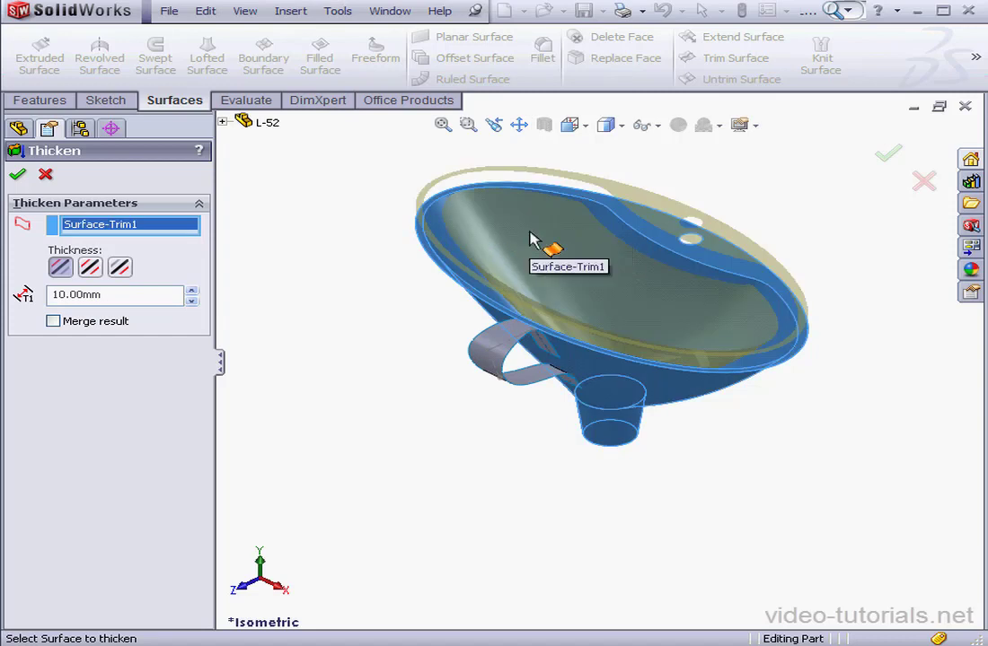
{"action": "left_click_drag", "start_coordinate": [123, 296], "coordinate": [9, 298]}
{"action": "type", "text": "1"}
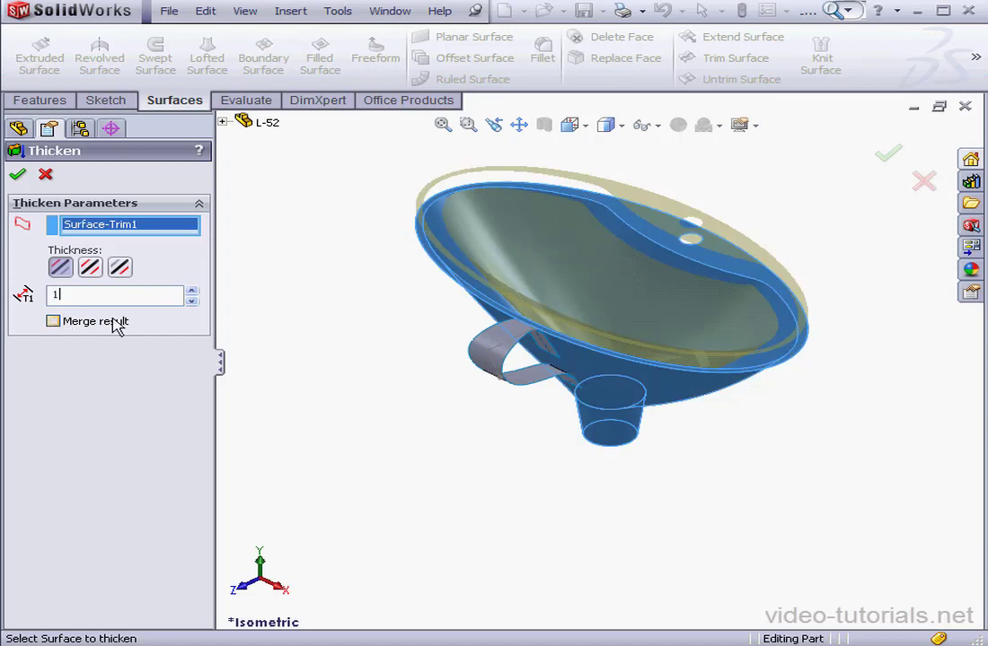
{"action": "key", "text": "Return"}
{"action": "left_click", "coordinate": [17, 174]}
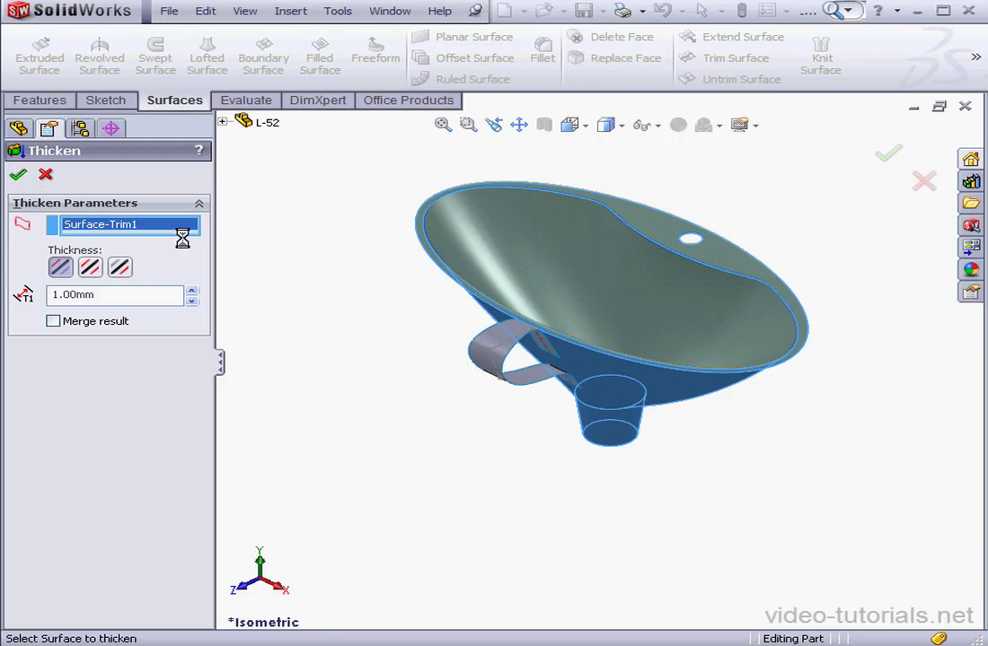
Knit the upper offset face, the lofted strap and the lower offset face into one surface
{"action": "scroll", "coordinate": [556, 373], "scroll_direction": "down", "scroll_amount": 6}
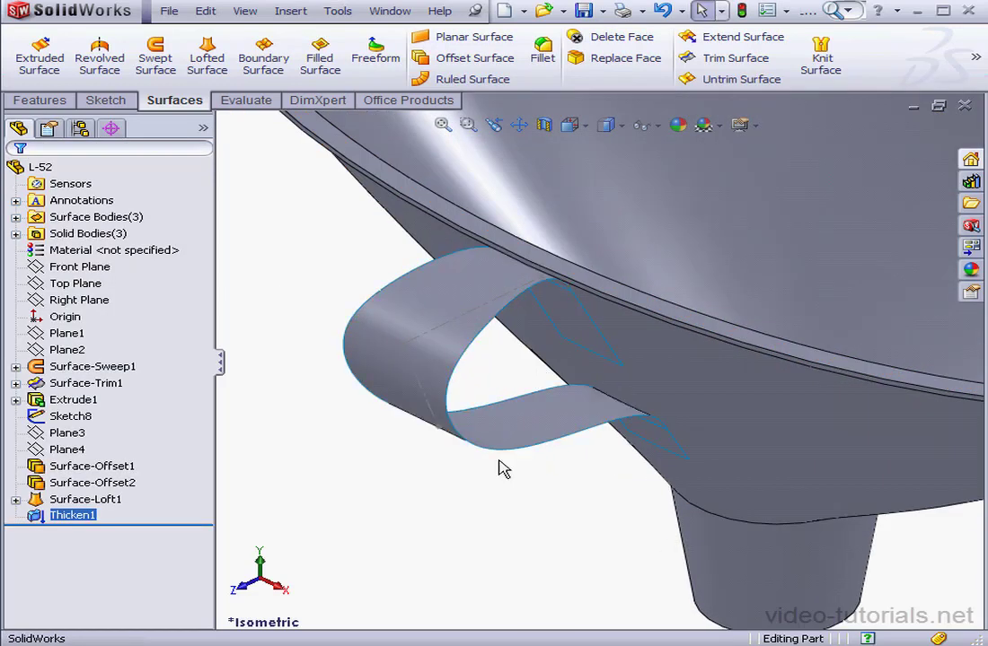
{"action": "left_click", "coordinate": [820, 52]}
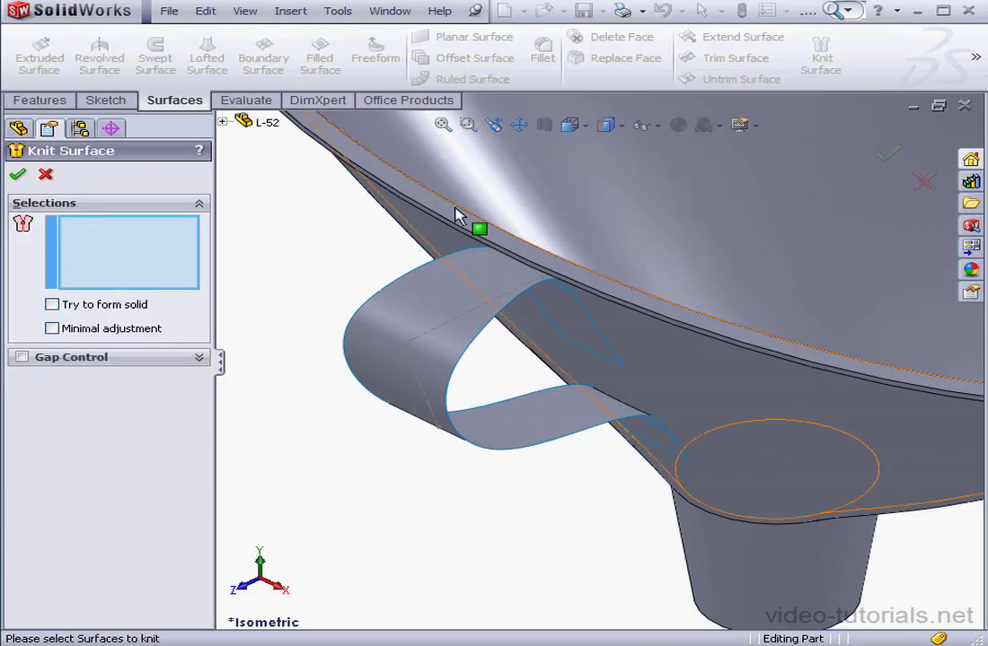
{"action": "left_click", "coordinate": [538, 320]}
{"action": "left_click", "coordinate": [487, 311]}
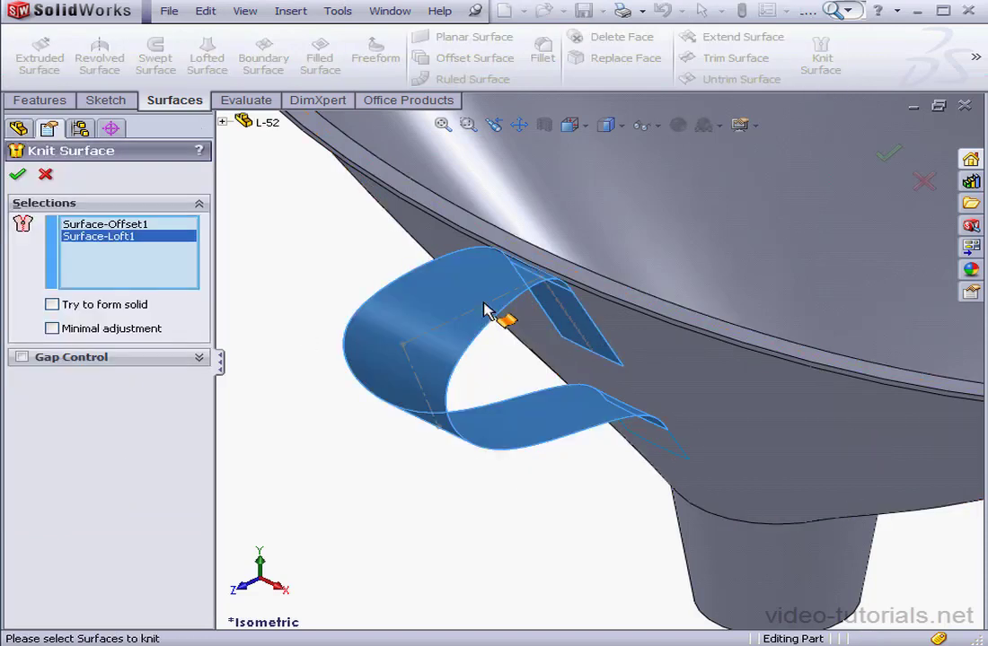
{"action": "left_click", "coordinate": [655, 446]}
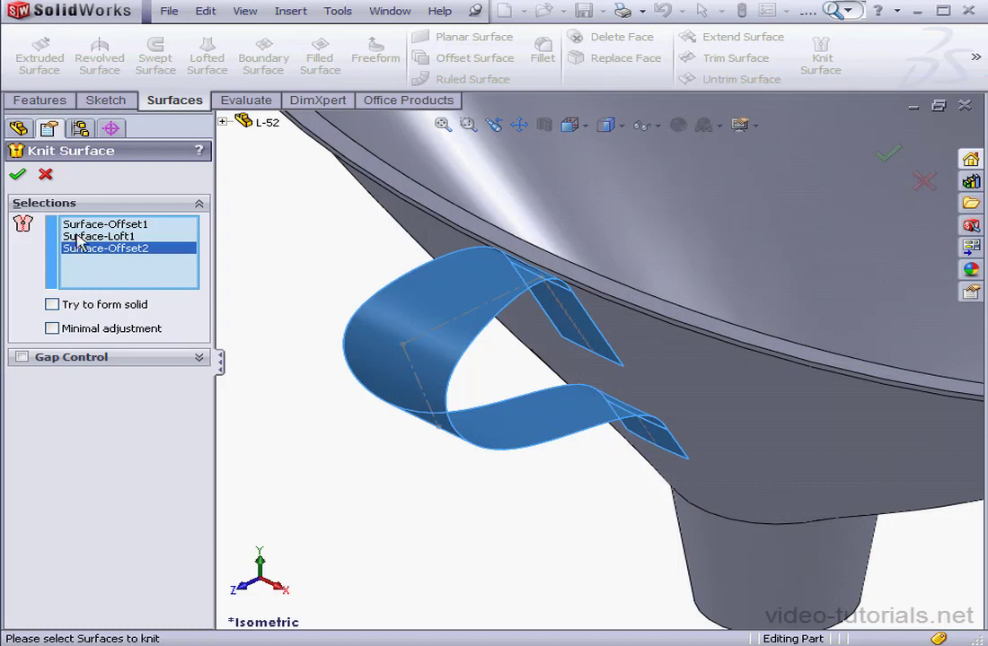
{"action": "left_click", "coordinate": [18, 176]}
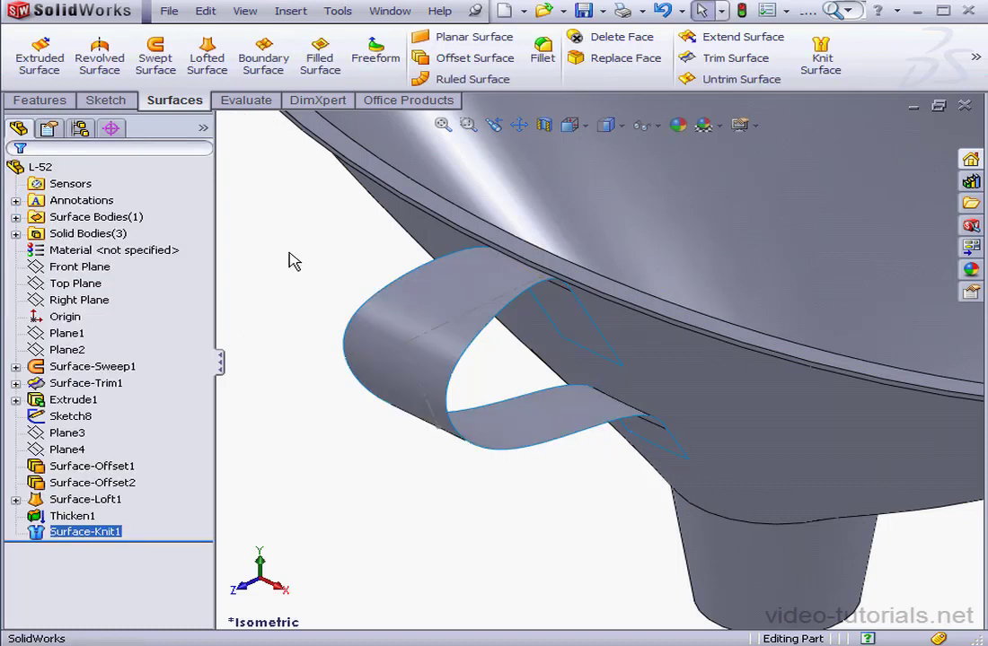
Thicken the knitted strap surface by 1 mm toward the outer side of the strap, merging the result
{"action": "left_click", "coordinate": [291, 11]}
{"action": "mouse_move", "coordinate": [370, 40]}
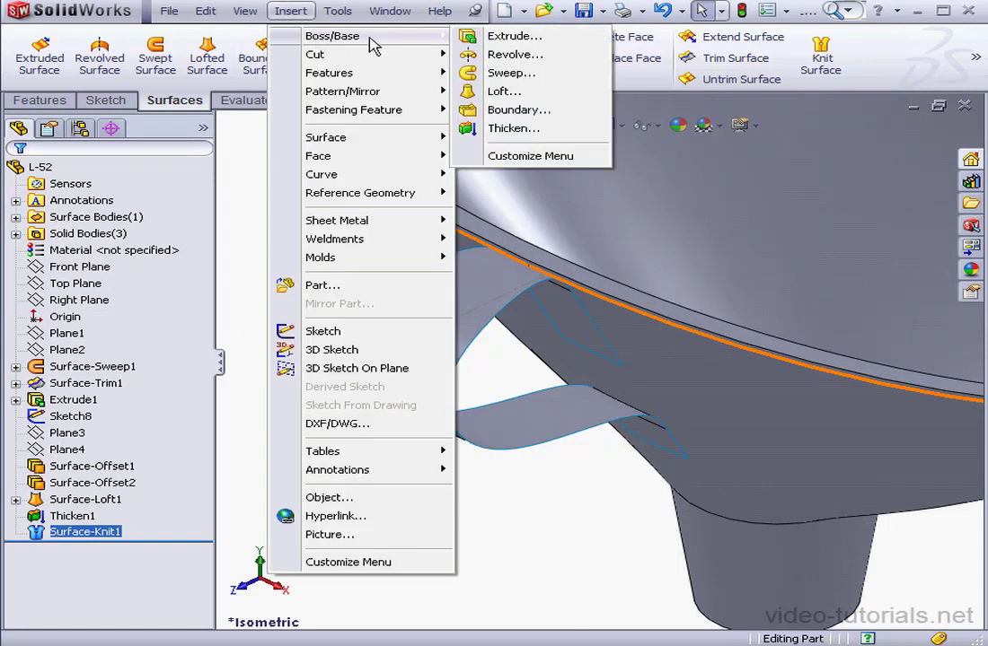
{"action": "left_click", "coordinate": [525, 128]}
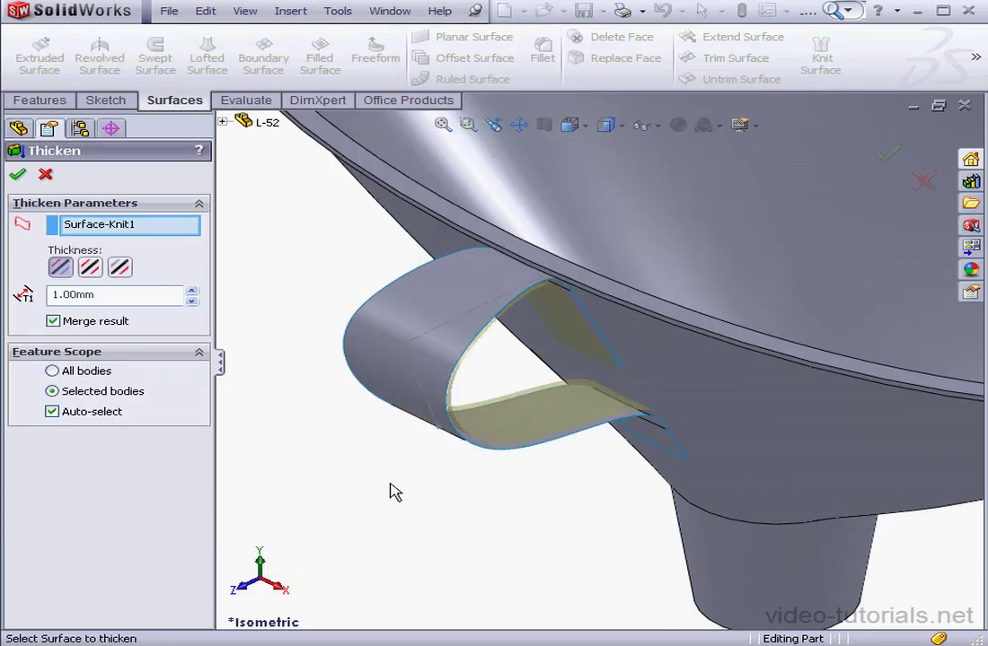
{"action": "middle_click_drag", "start_coordinate": [470, 448], "coordinate": [406, 373]}
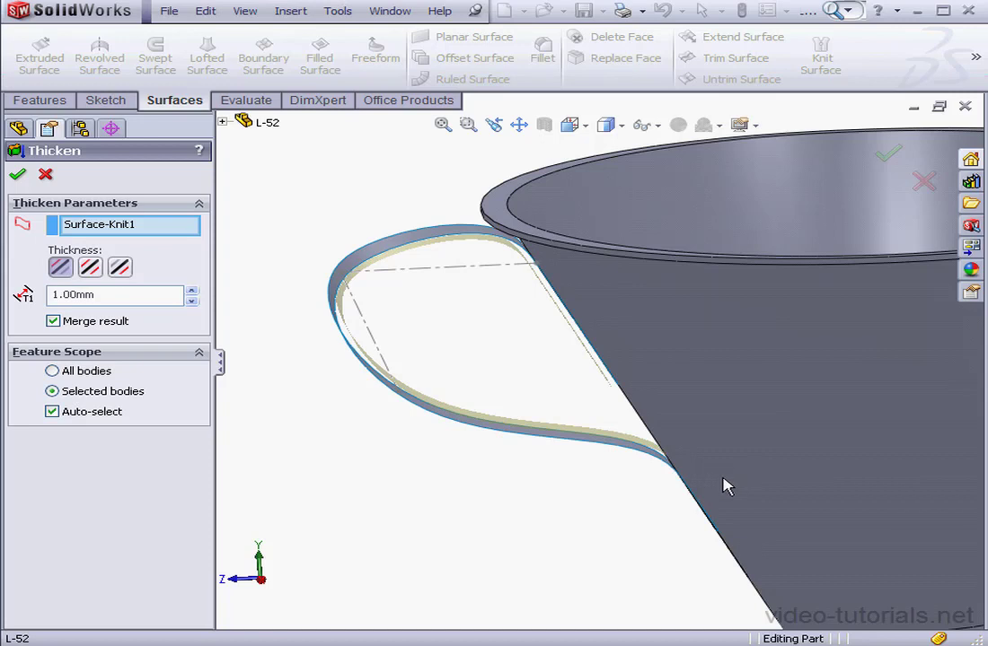
{"action": "left_click", "coordinate": [119, 266]}
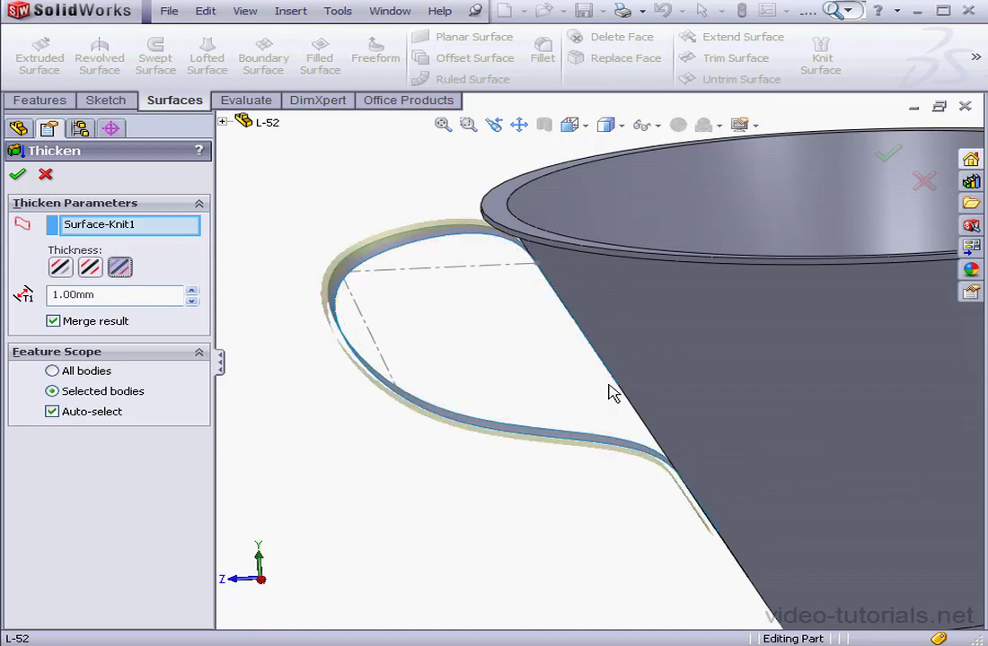
{"action": "middle_click_drag", "start_coordinate": [654, 359], "coordinate": [634, 357]}
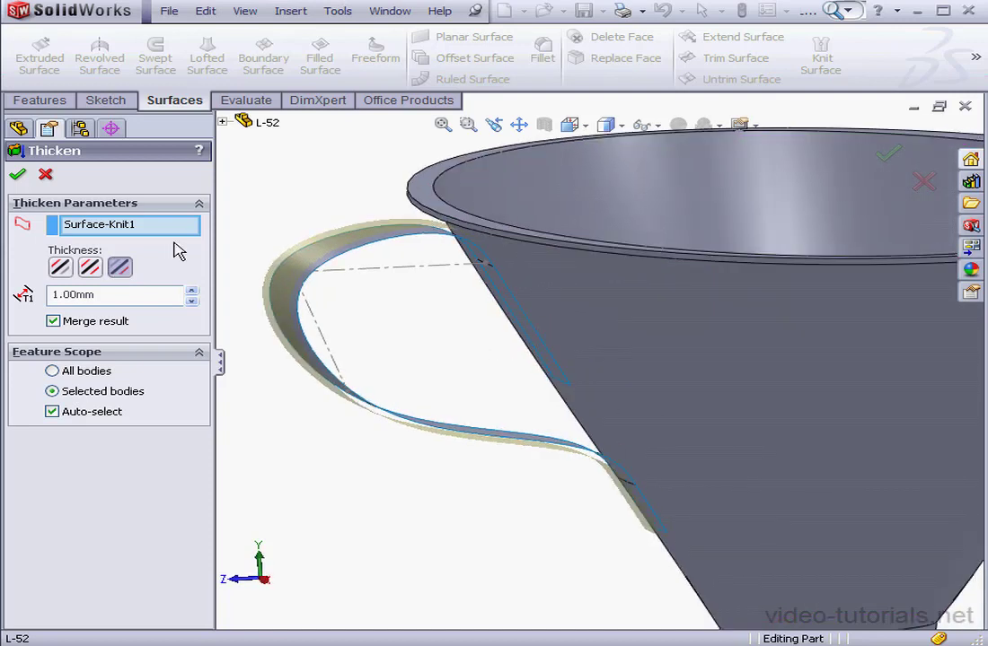
{"action": "left_click", "coordinate": [19, 177]}
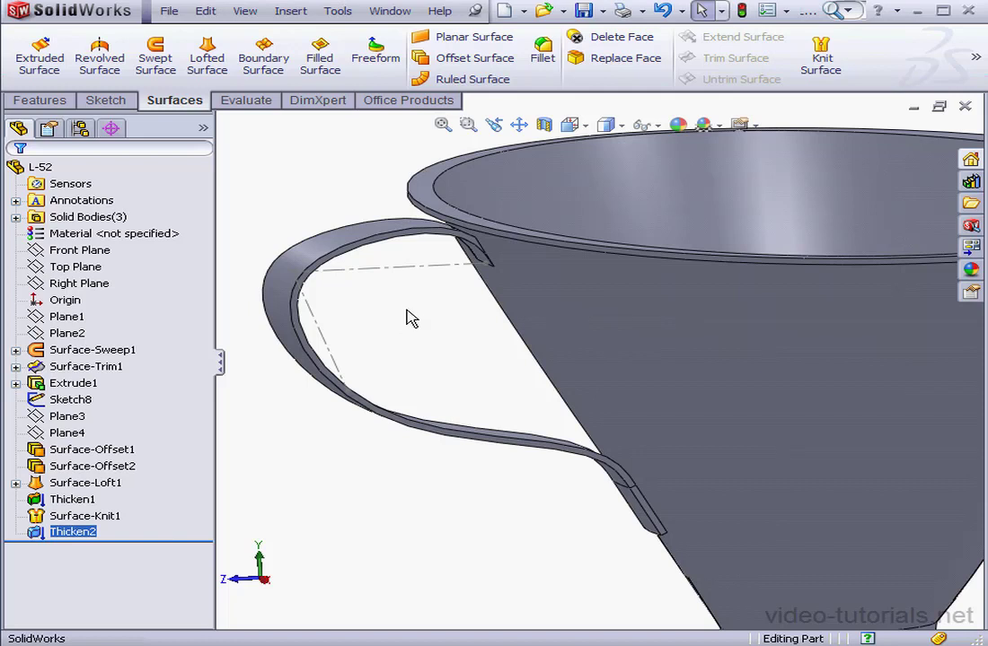
{"action": "middle_click_drag", "start_coordinate": [557, 294], "coordinate": [567, 272]}
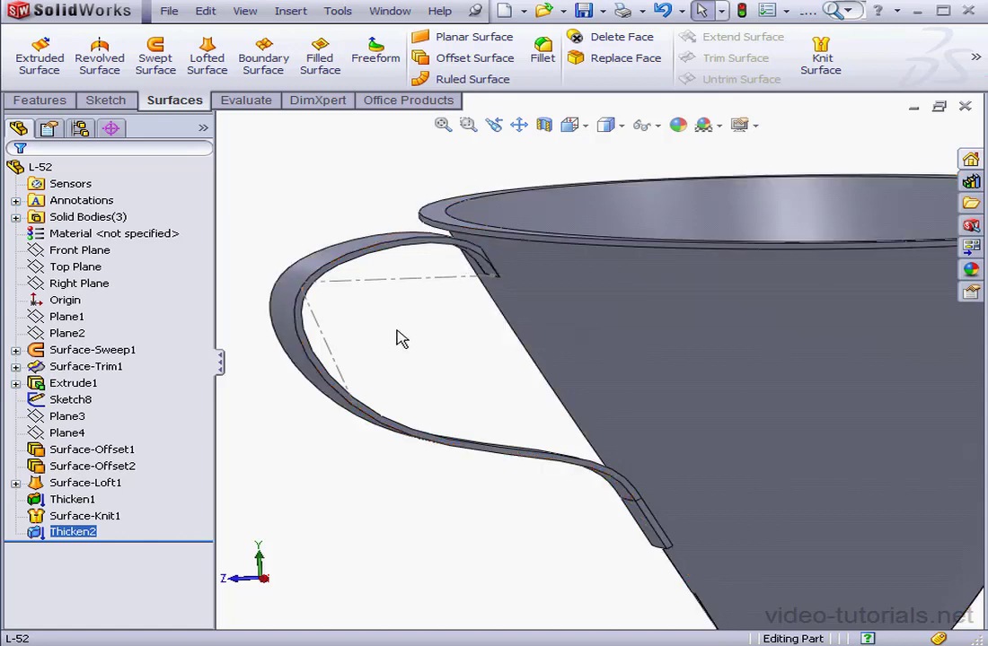
Delete the strap's thicken feature, Thicken2
{"action": "right_click", "coordinate": [90, 533]}
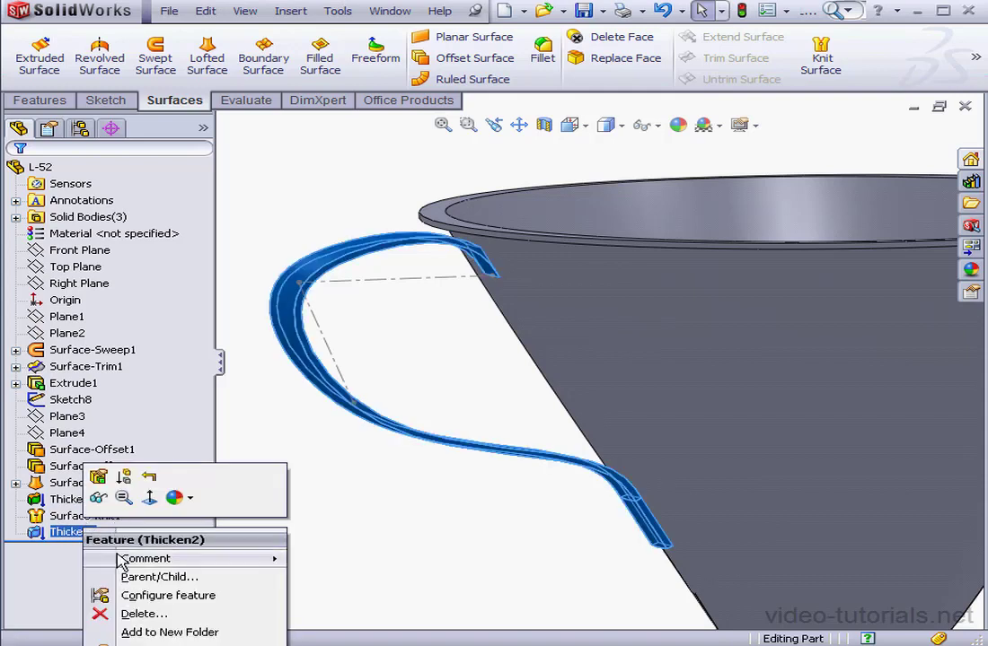
{"action": "left_click", "coordinate": [130, 614]}
{"action": "left_click", "coordinate": [595, 233]}
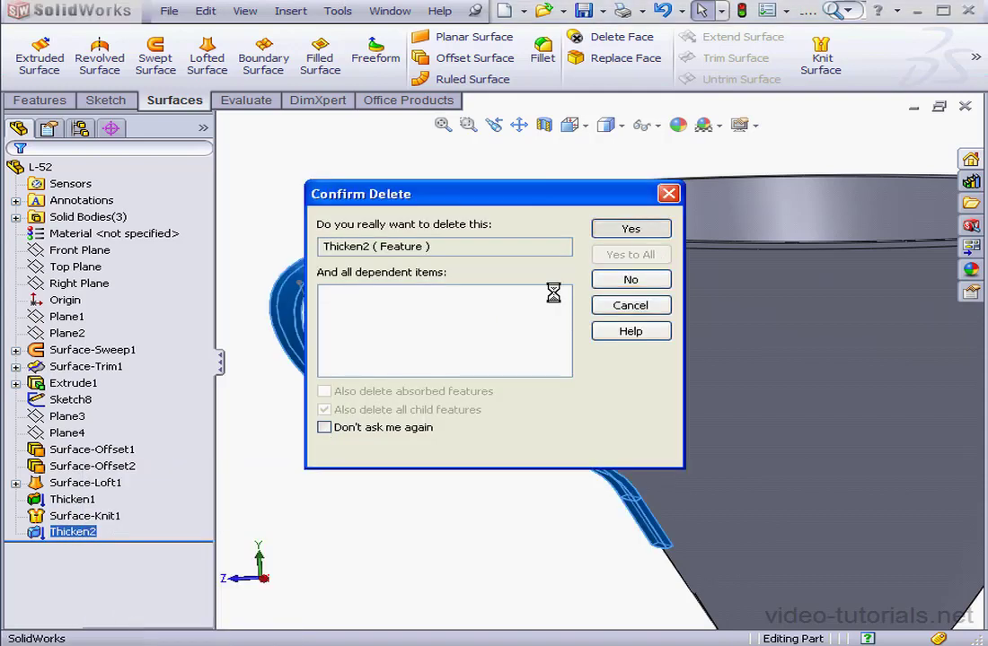
Offset the strap's lower attachment face by 1 mm, flipped outward from the basin wall
{"action": "left_click", "coordinate": [476, 59]}
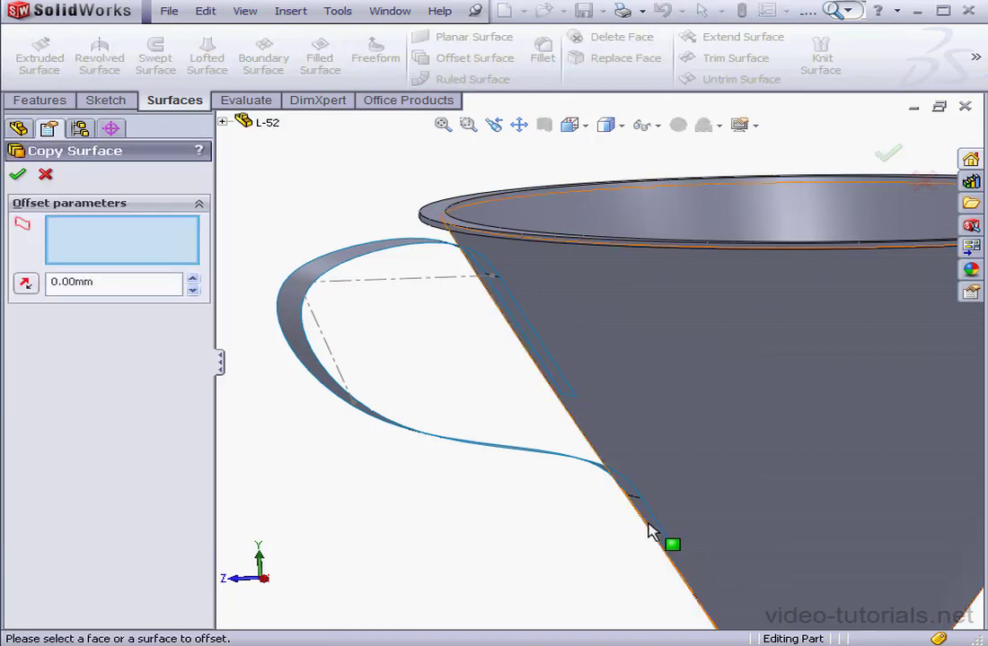
{"action": "scroll", "coordinate": [660, 535], "scroll_direction": "down", "scroll_amount": 3}
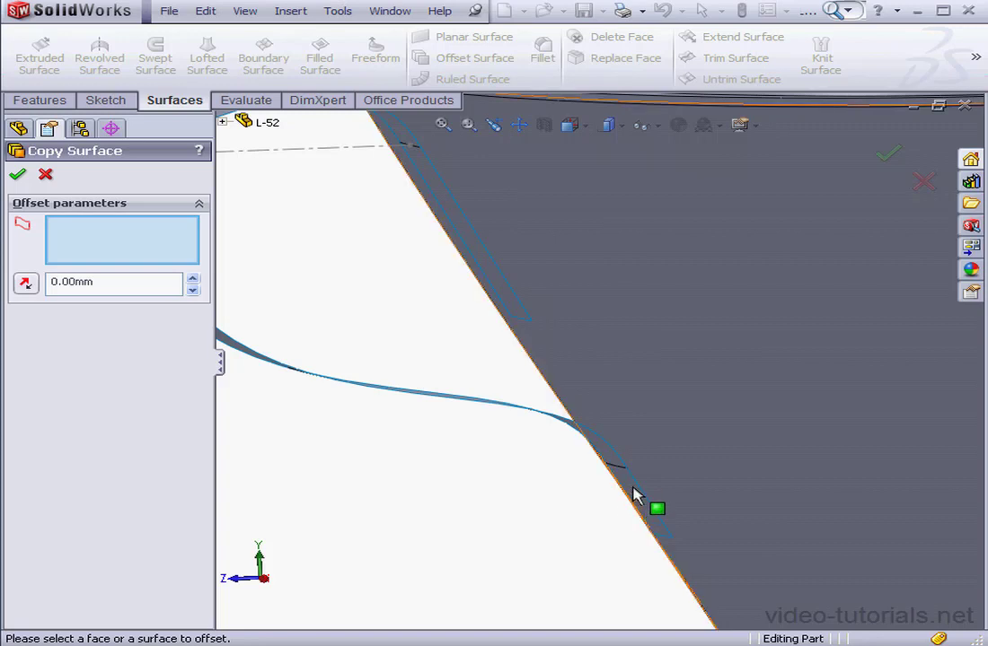
{"action": "right_click", "coordinate": [639, 498]}
{"action": "left_click", "coordinate": [672, 501]}
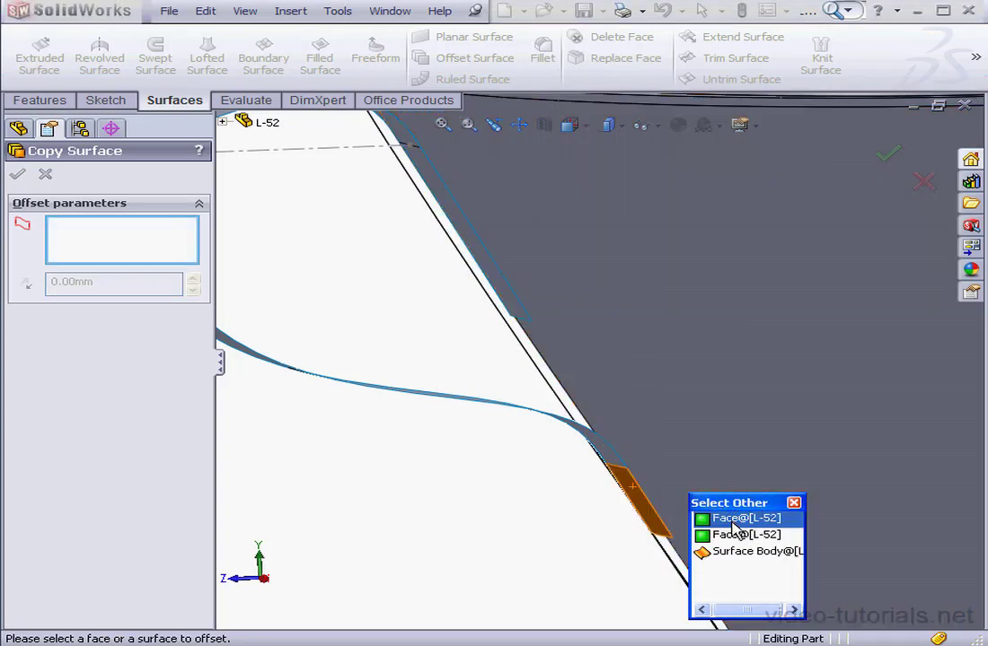
{"action": "left_click", "coordinate": [732, 530]}
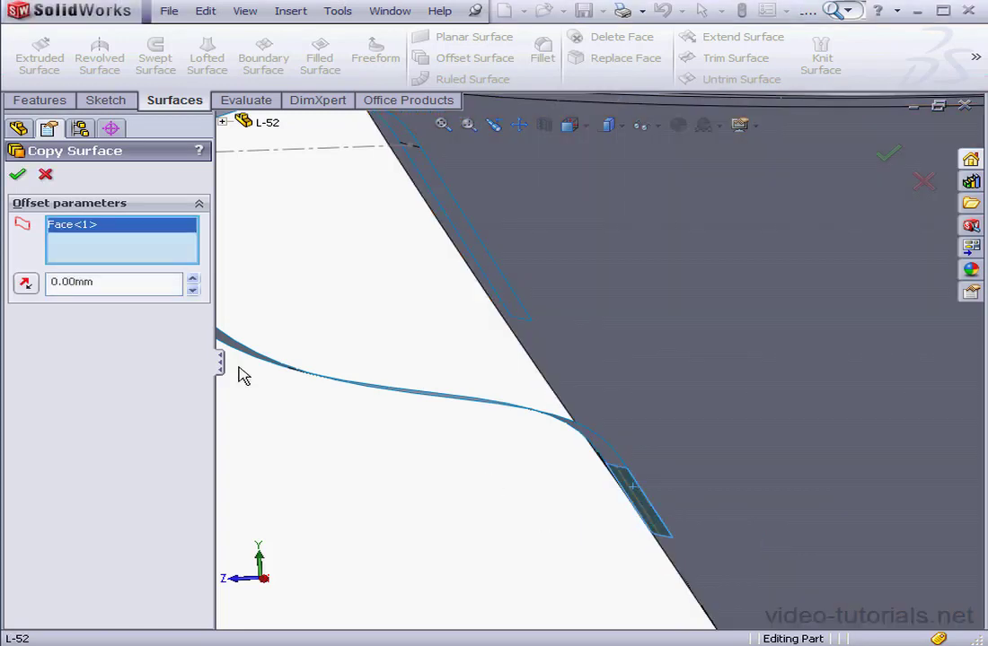
{"action": "double_click", "coordinate": [114, 284]}
{"action": "type", "text": "1"}
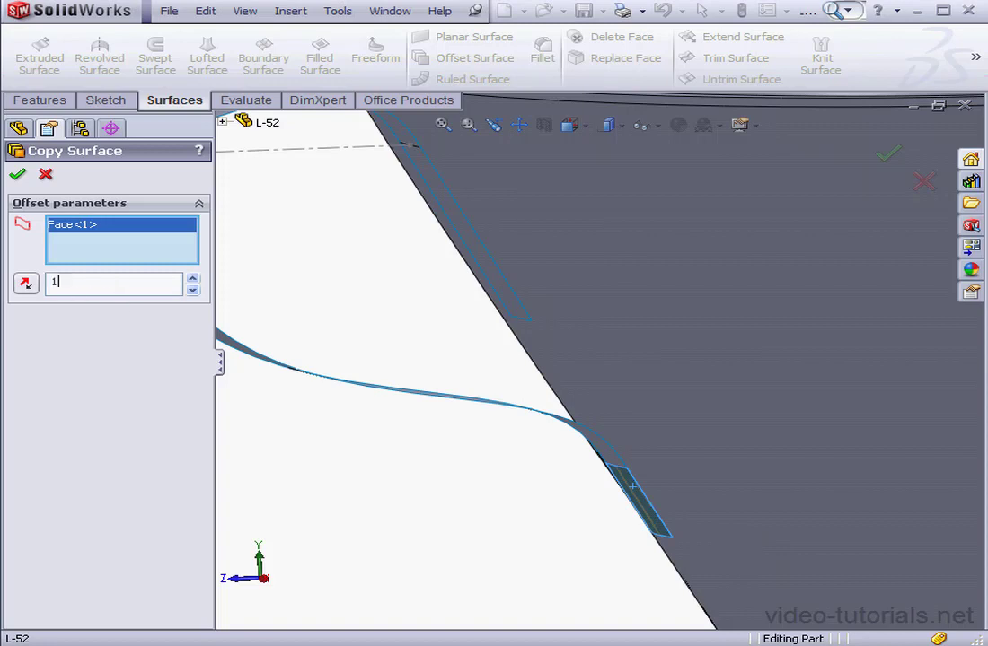
{"action": "left_click", "coordinate": [276, 391]}
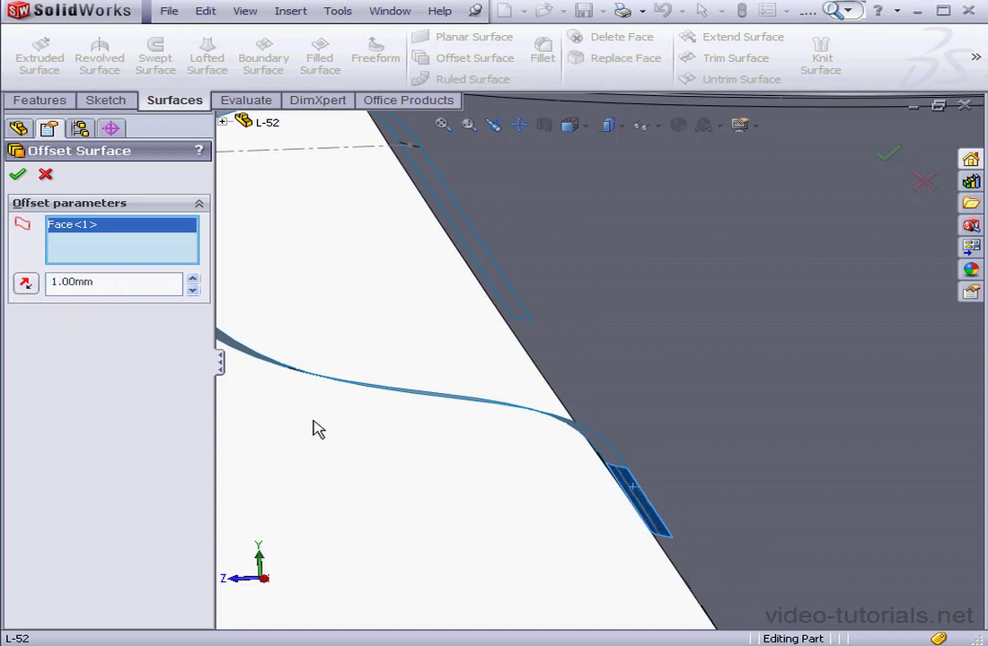
{"action": "left_click", "coordinate": [25, 284]}
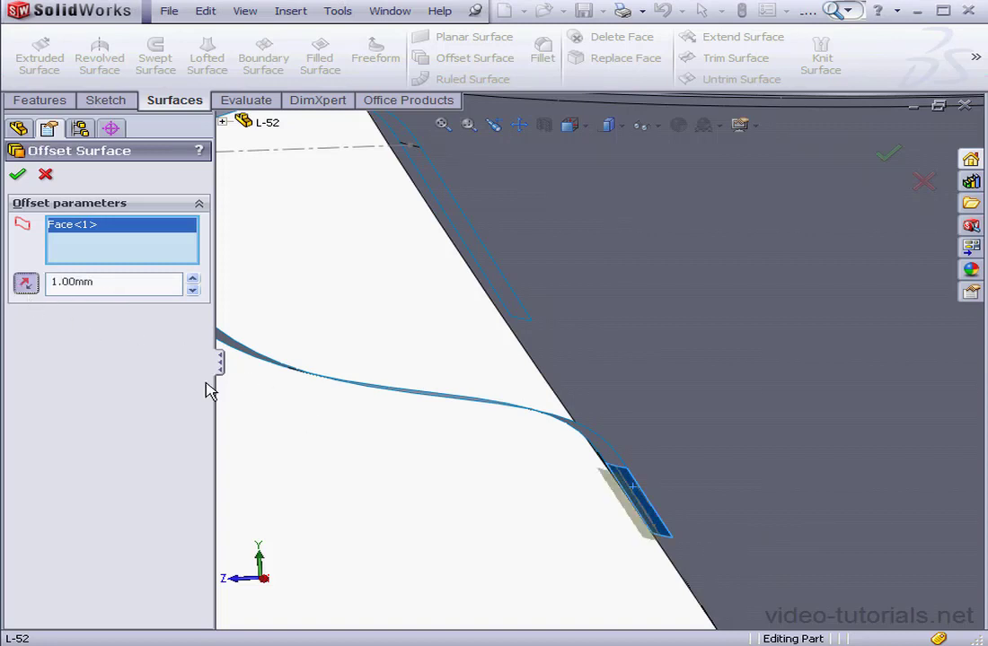
{"action": "left_click", "coordinate": [17, 176]}
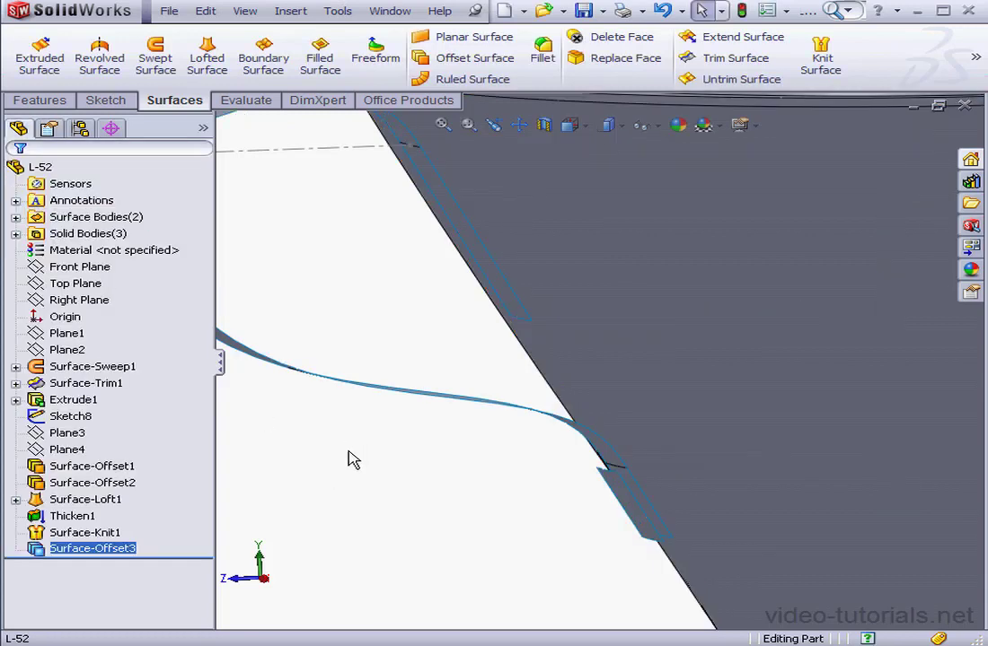
Reorder the new 1 mm offset surface directly after Surface-Offset2, ahead of the strap loft, in the feature history
{"action": "left_click", "coordinate": [115, 504], "text": "ctrl"}
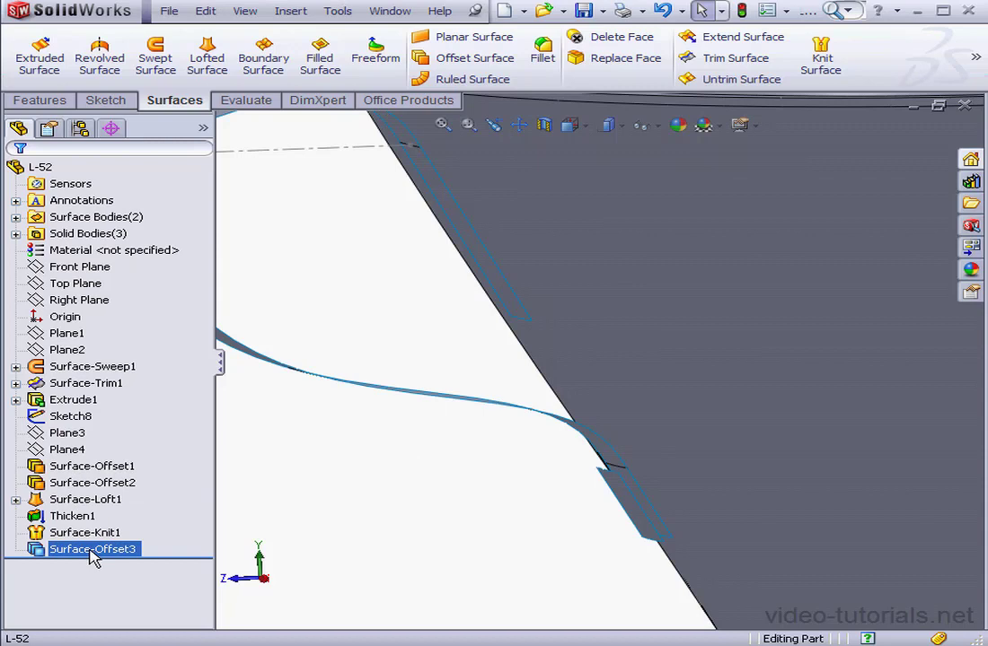
{"action": "left_click_drag", "start_coordinate": [92, 556], "coordinate": [88, 486]}
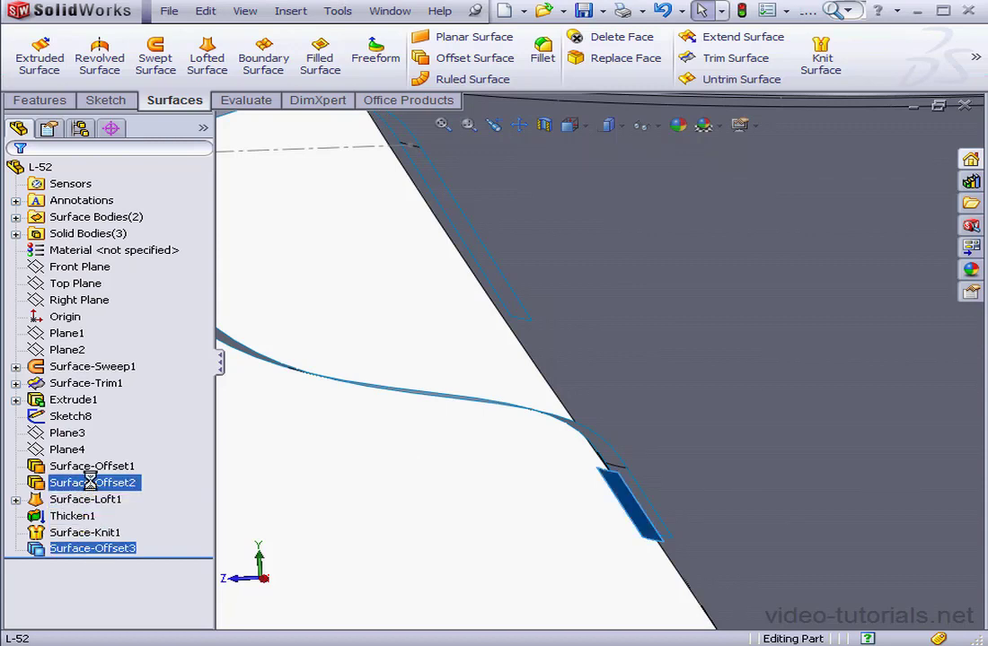
{"action": "left_click", "coordinate": [239, 480]}
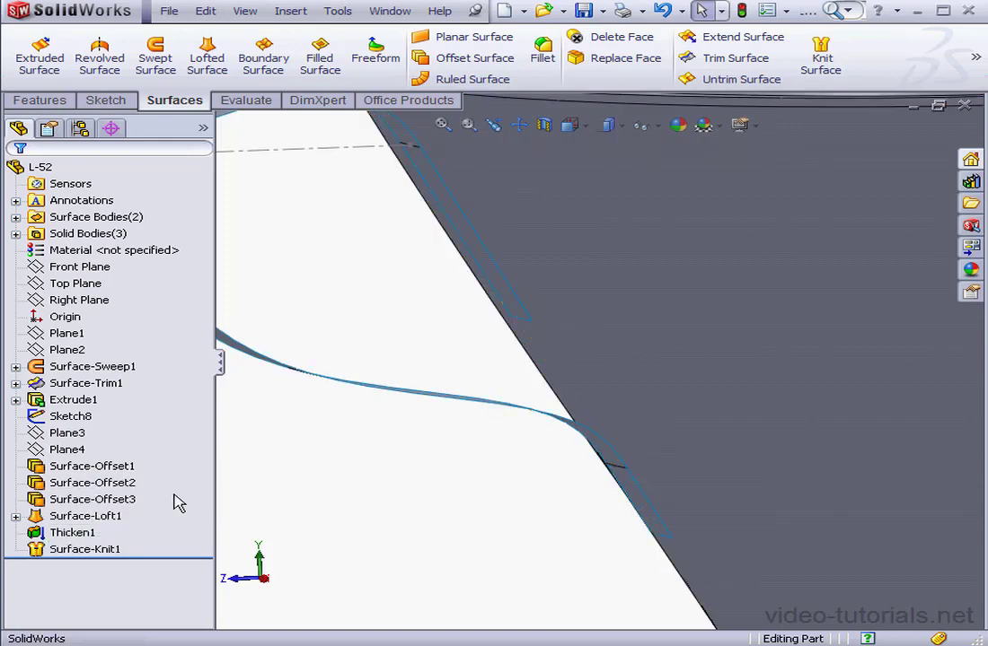
Flip the direction of Surface-Offset3 so that it offsets outward from the basin wall
{"action": "left_click", "coordinate": [121, 500]}
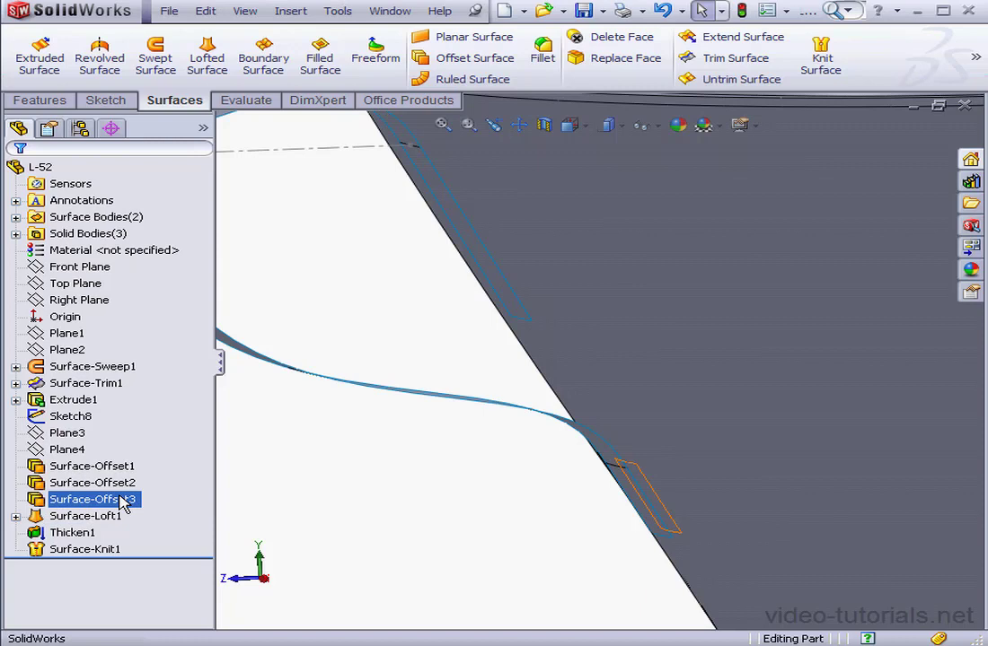
{"action": "right_click", "coordinate": [106, 503]}
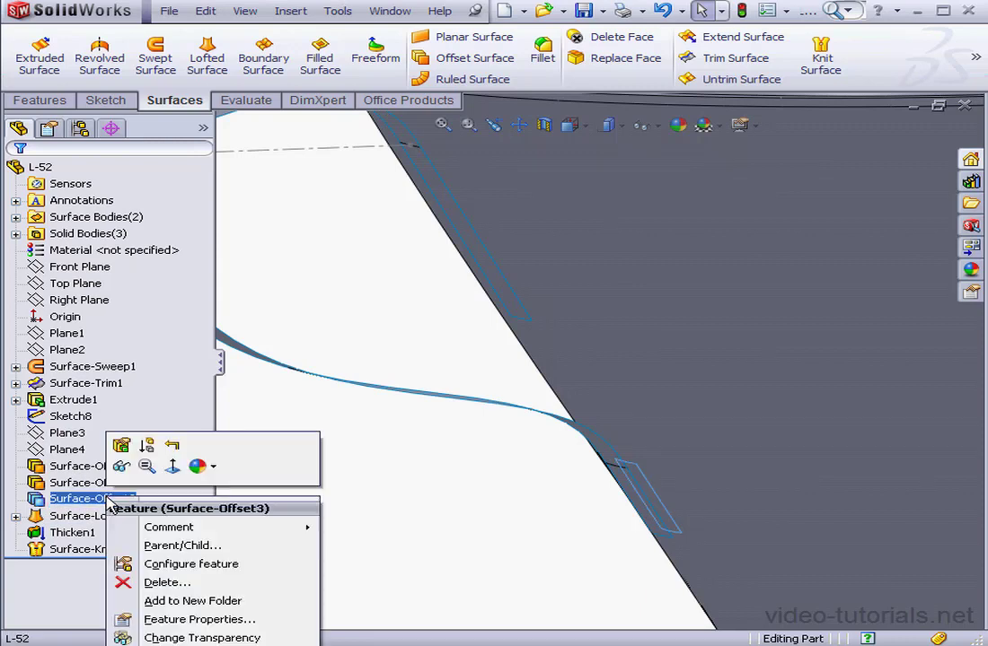
{"action": "left_click", "coordinate": [121, 445]}
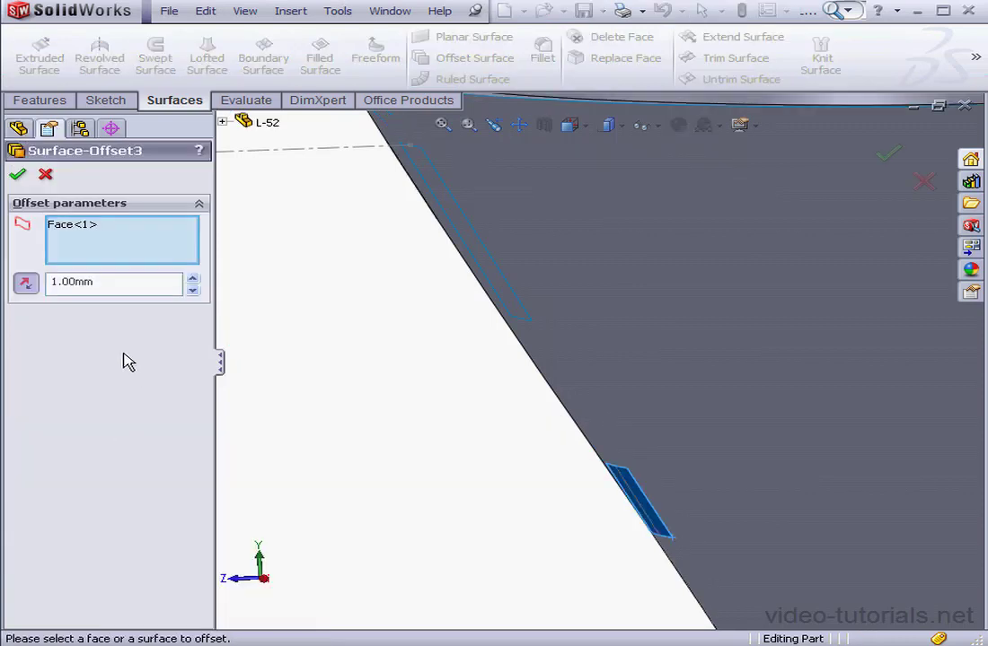
{"action": "left_click", "coordinate": [26, 283]}
{"action": "left_click", "coordinate": [18, 175]}
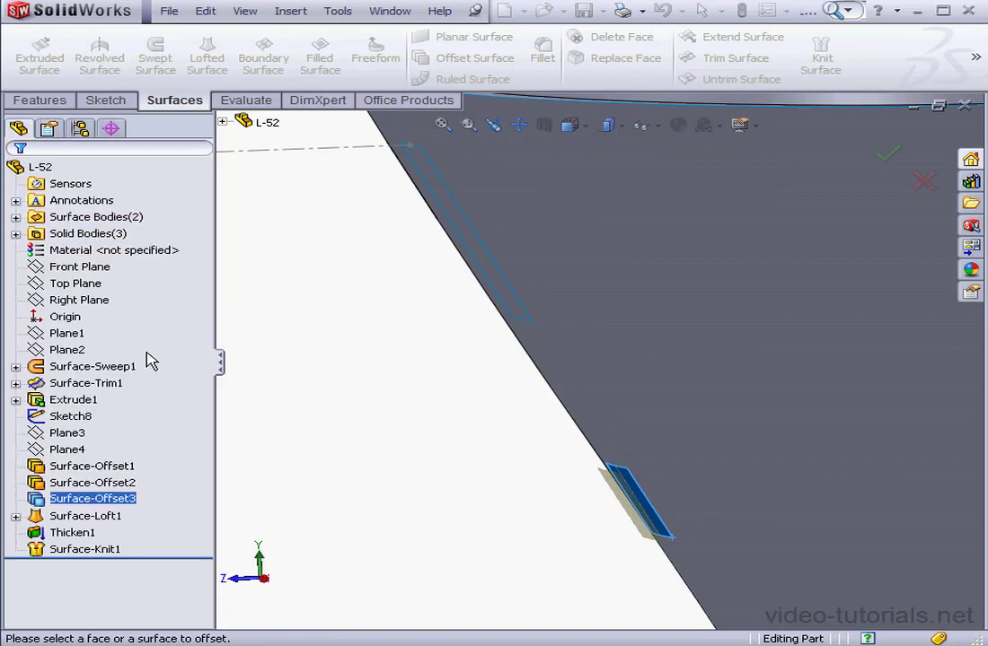
Replace the strap loft's last edge profile with the upper edge of Surface-Offset3 and set its end constraint to Curvature To Face
{"action": "right_click", "coordinate": [81, 519]}
{"action": "left_click", "coordinate": [92, 470]}
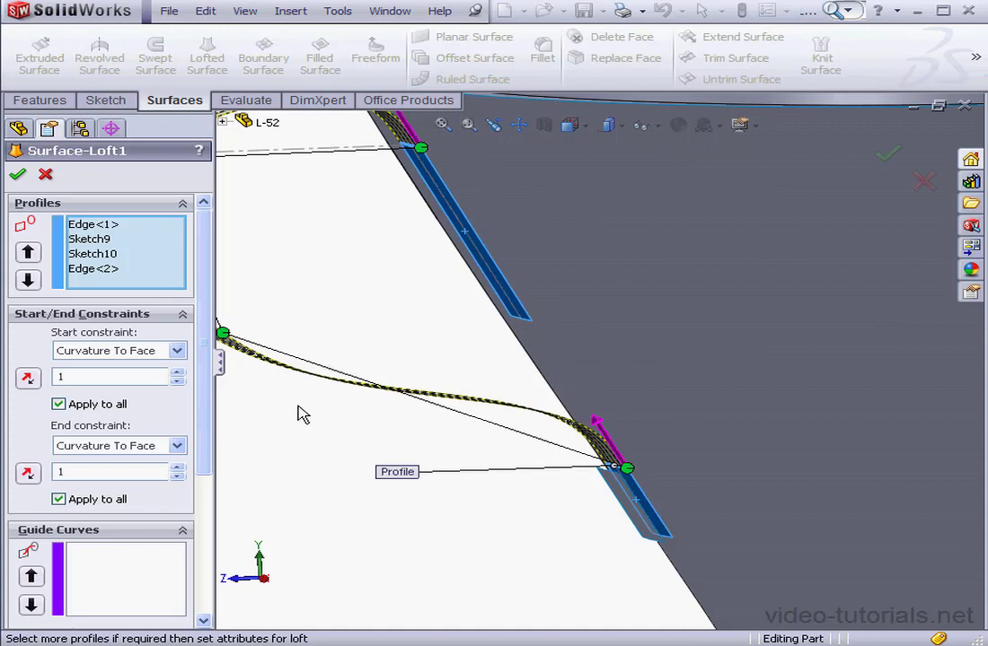
{"action": "right_click", "coordinate": [108, 270]}
{"action": "left_click", "coordinate": [149, 297]}
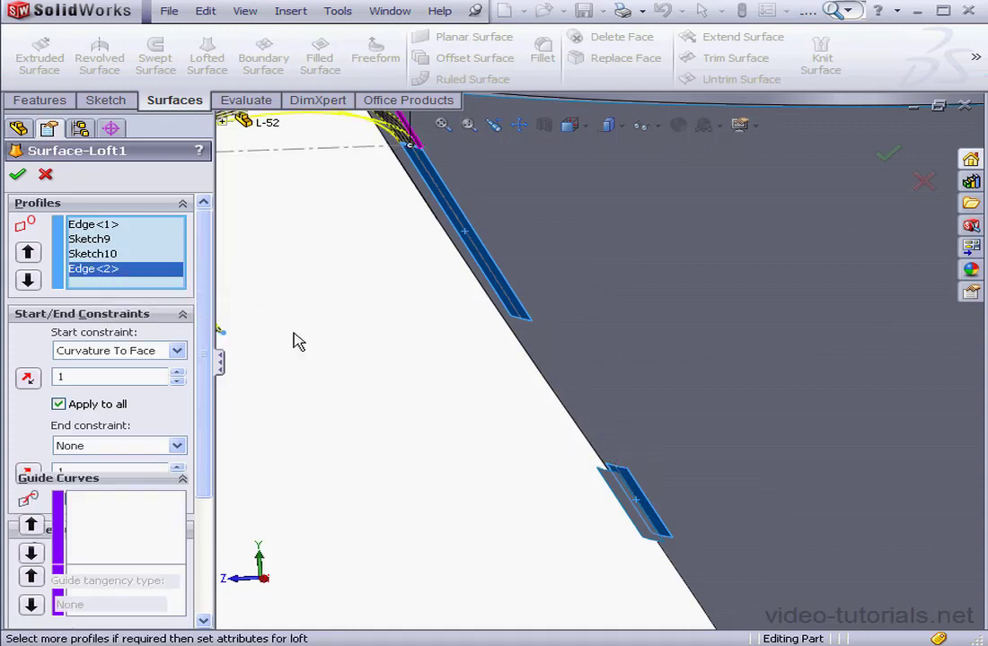
{"action": "left_click", "coordinate": [611, 475]}
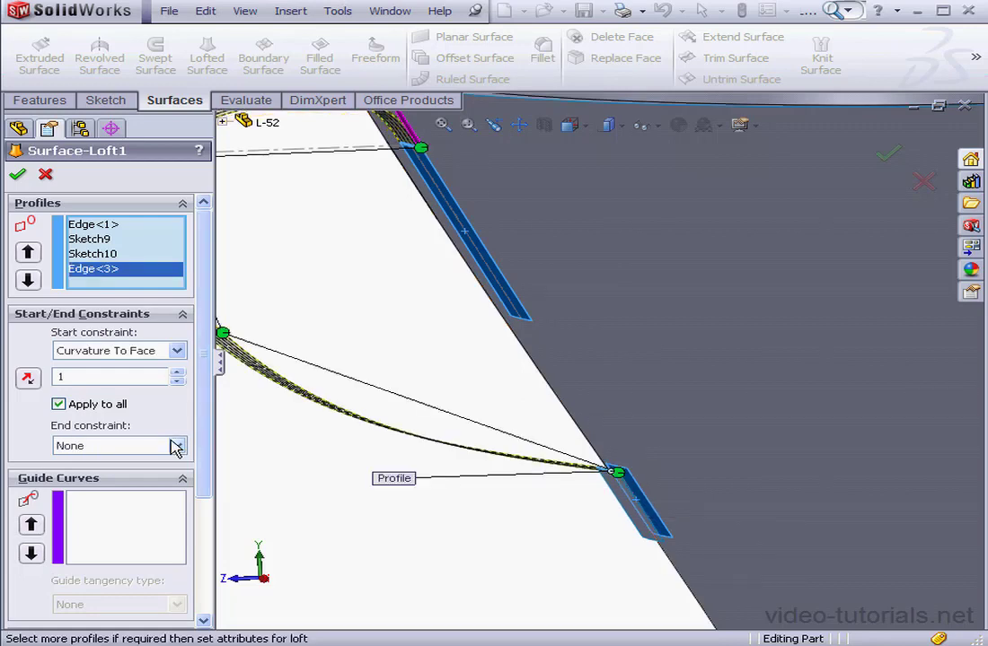
{"action": "left_click", "coordinate": [176, 446]}
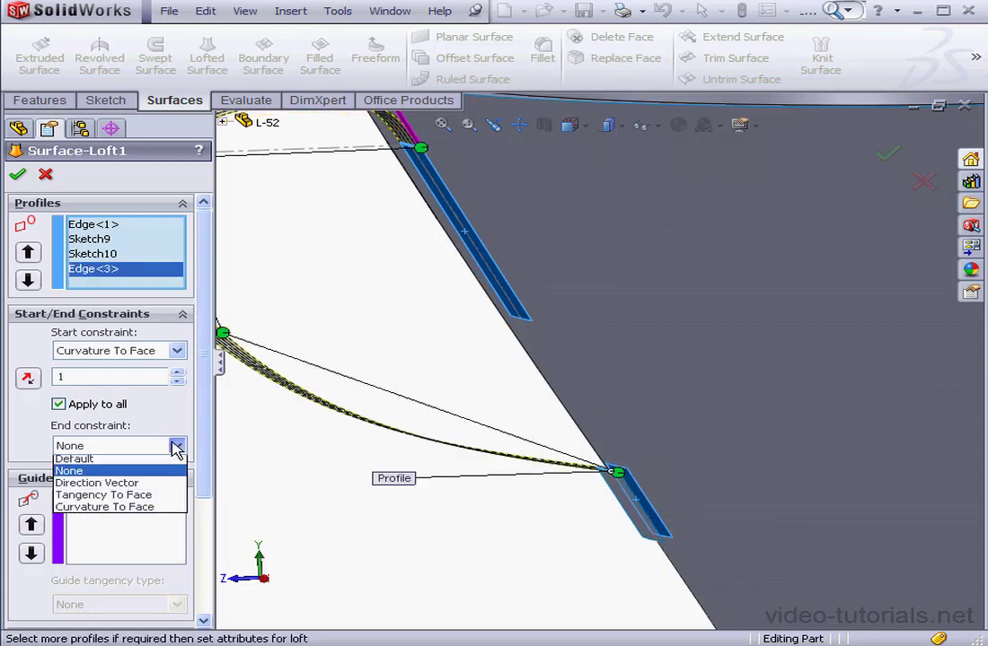
{"action": "left_click", "coordinate": [157, 511]}
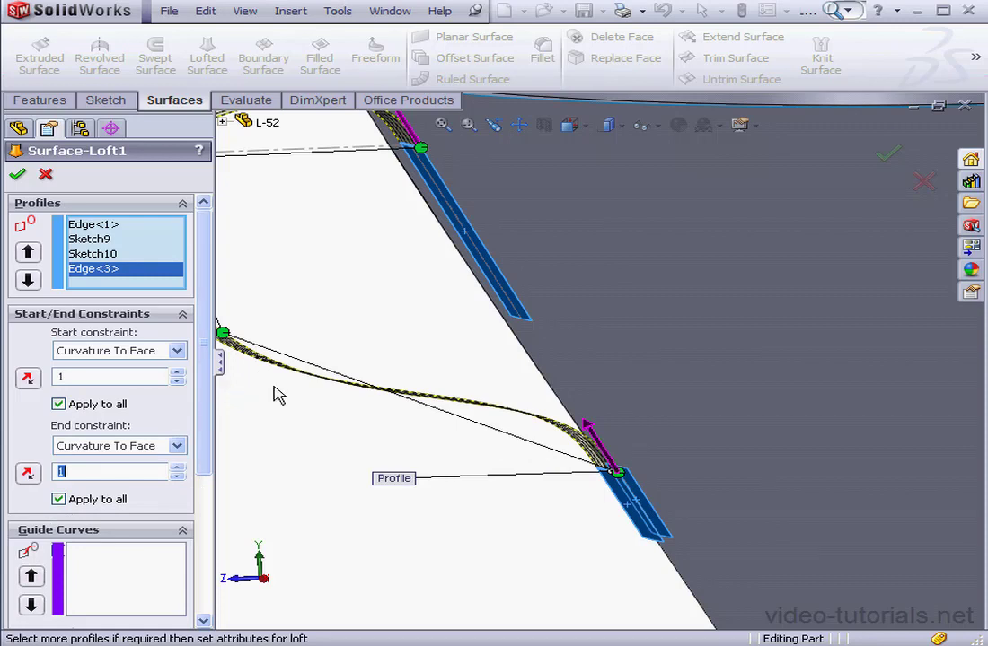
{"action": "left_click", "coordinate": [17, 174]}
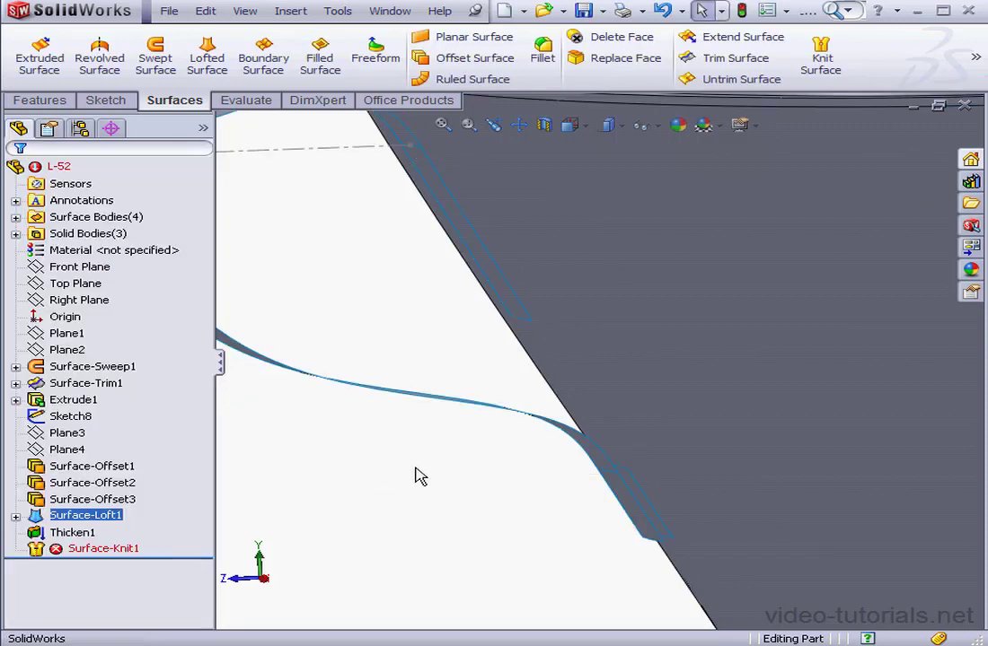
Replace Surface-Offset2 with Surface-Offset3 in the knit of the strap surfaces
{"action": "right_click", "coordinate": [77, 549]}
{"action": "left_click", "coordinate": [88, 502]}
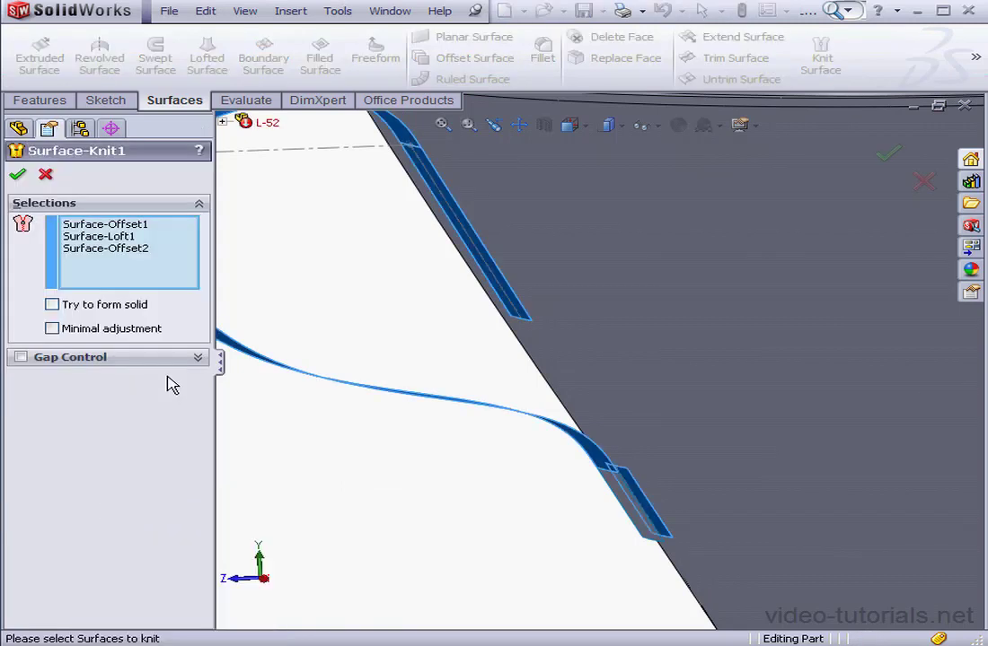
{"action": "left_click", "coordinate": [133, 252]}
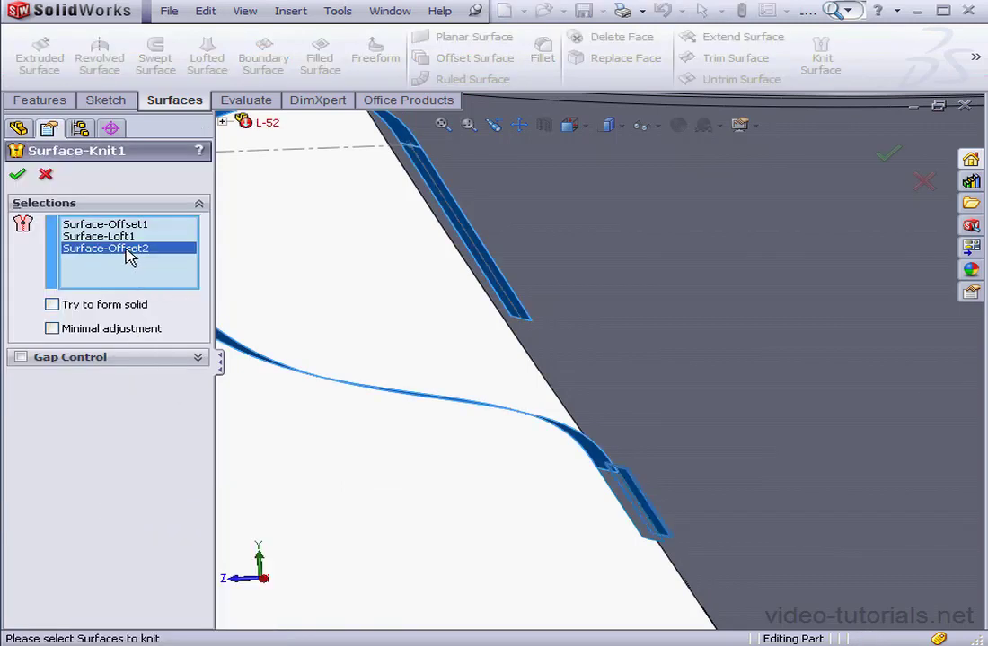
{"action": "right_click", "coordinate": [130, 253]}
{"action": "left_click", "coordinate": [179, 279]}
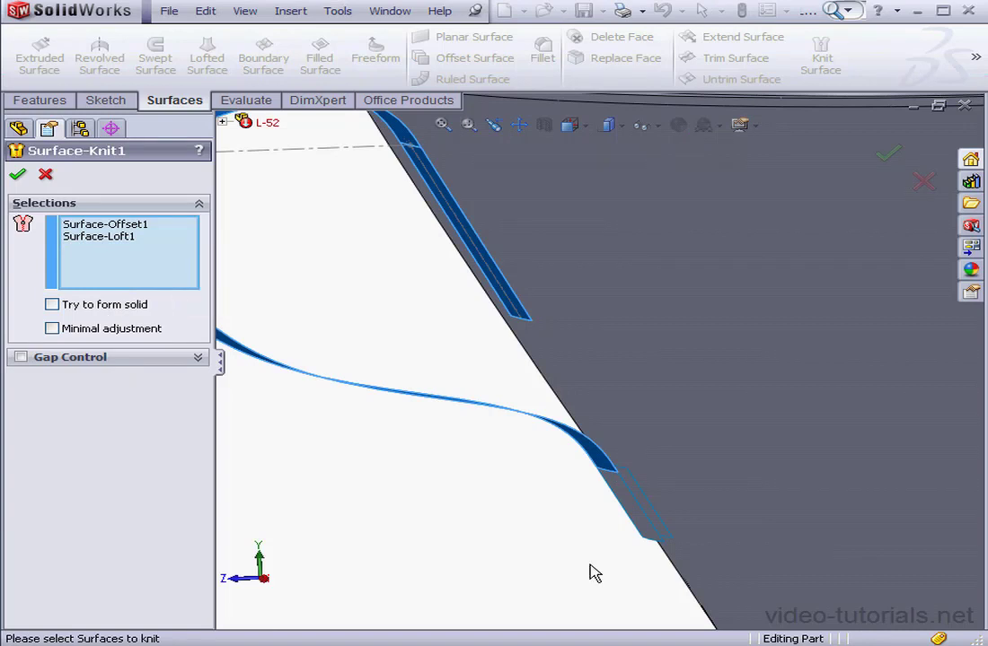
{"action": "left_click", "coordinate": [634, 514]}
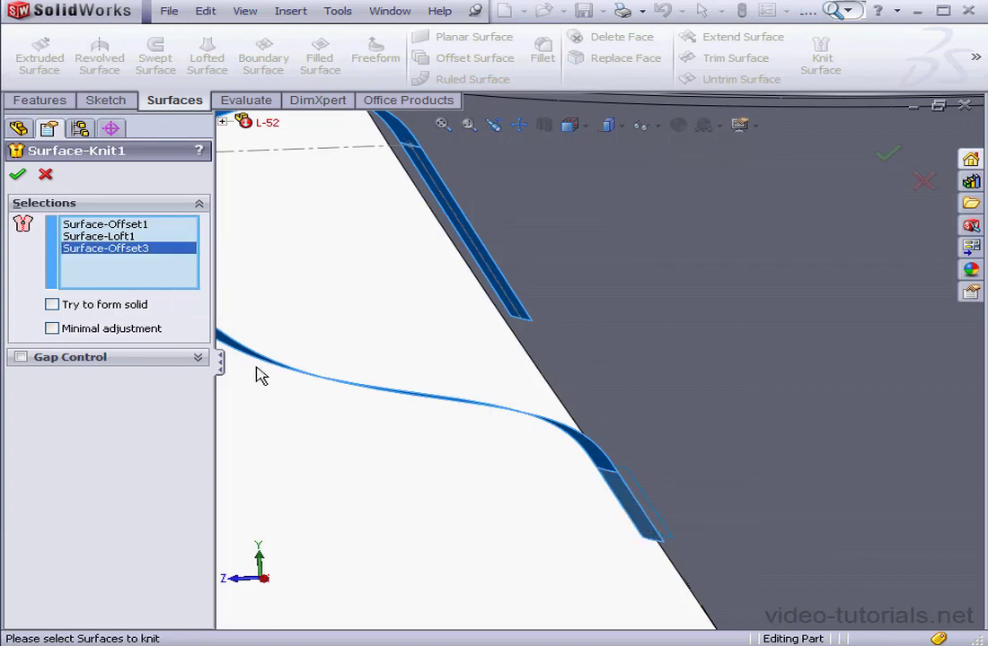
{"action": "left_click", "coordinate": [18, 175]}
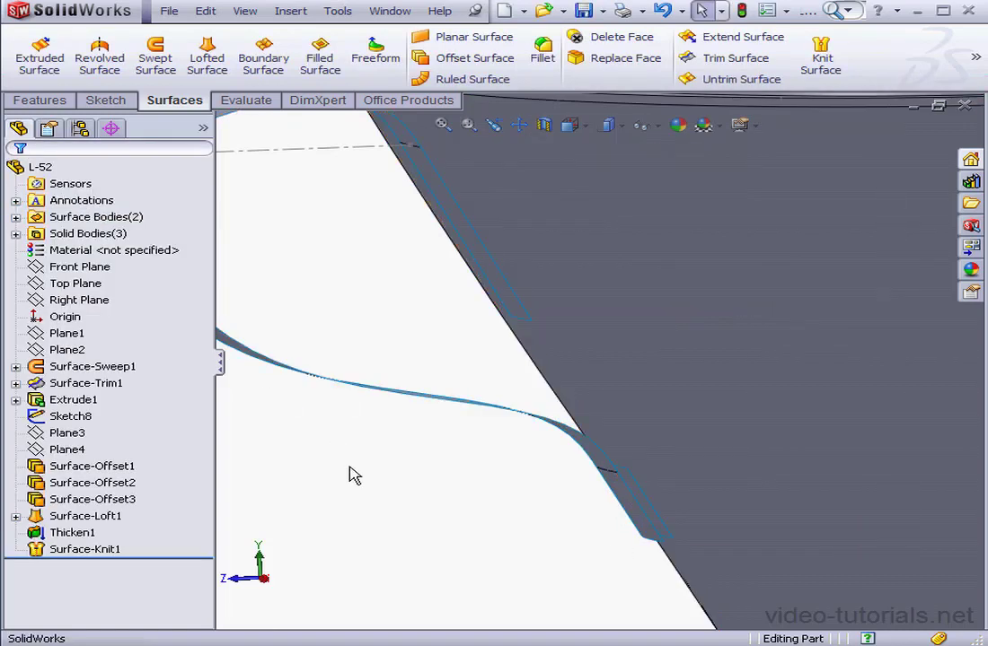
Thicken the knitted strap surface by 1 mm on its first side, merging the result with the automatically selected bodies
{"action": "left_click", "coordinate": [290, 11]}
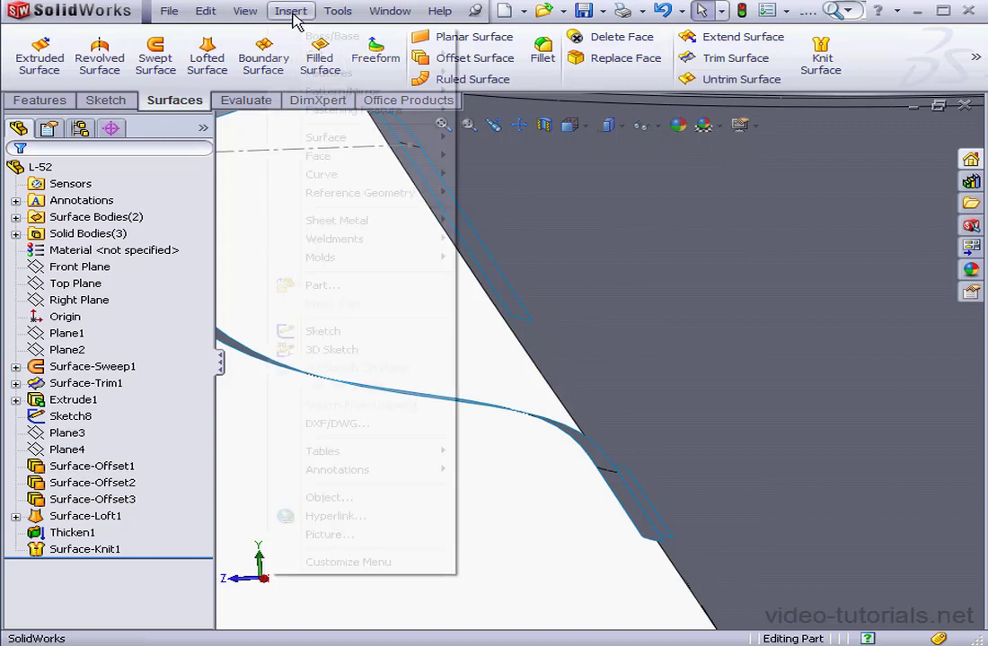
{"action": "mouse_move", "coordinate": [341, 37]}
{"action": "left_click", "coordinate": [513, 130]}
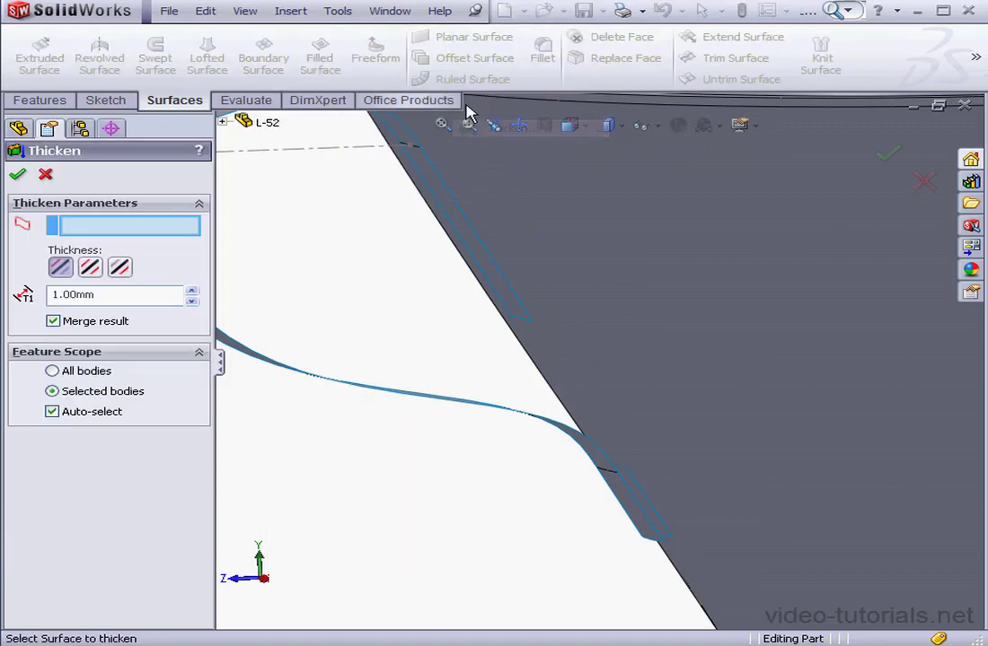
{"action": "left_click", "coordinate": [590, 458]}
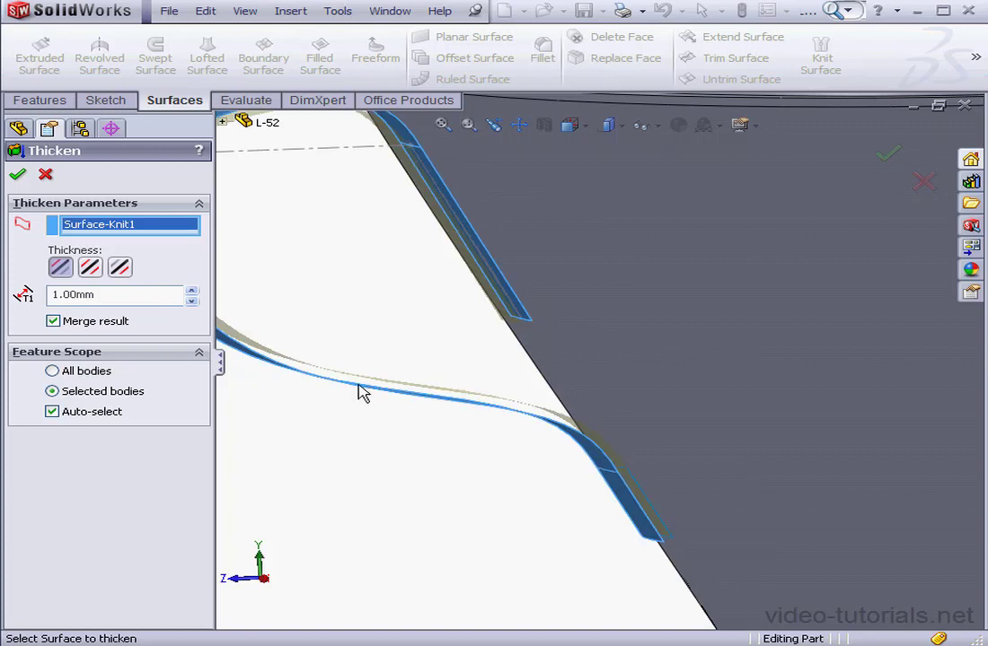
{"action": "left_click", "coordinate": [17, 177]}
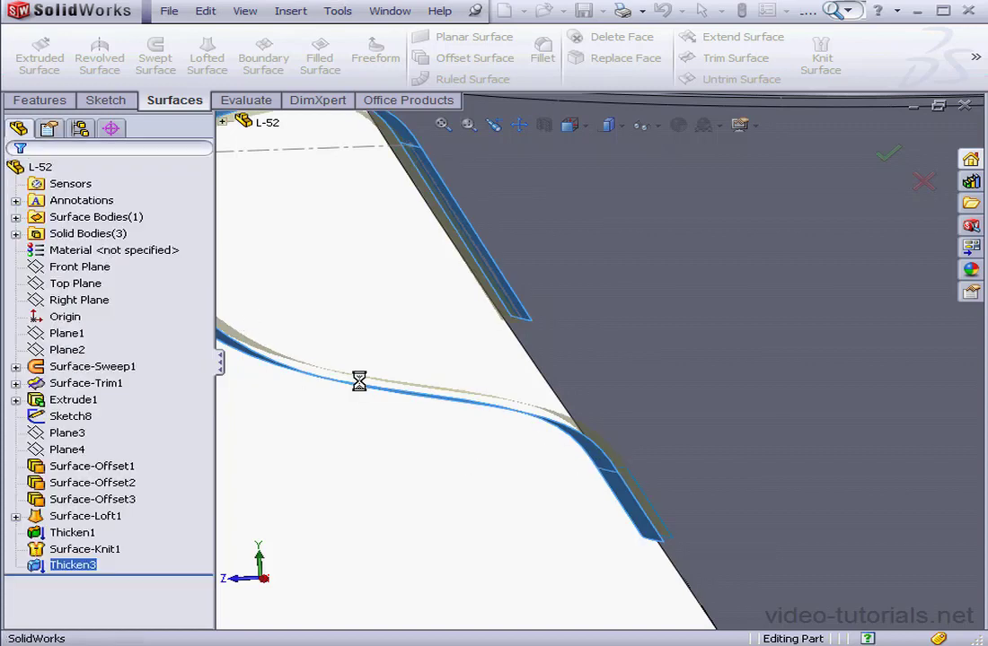
{"action": "scroll", "coordinate": [580, 441], "scroll_direction": "up", "scroll_amount": 6}
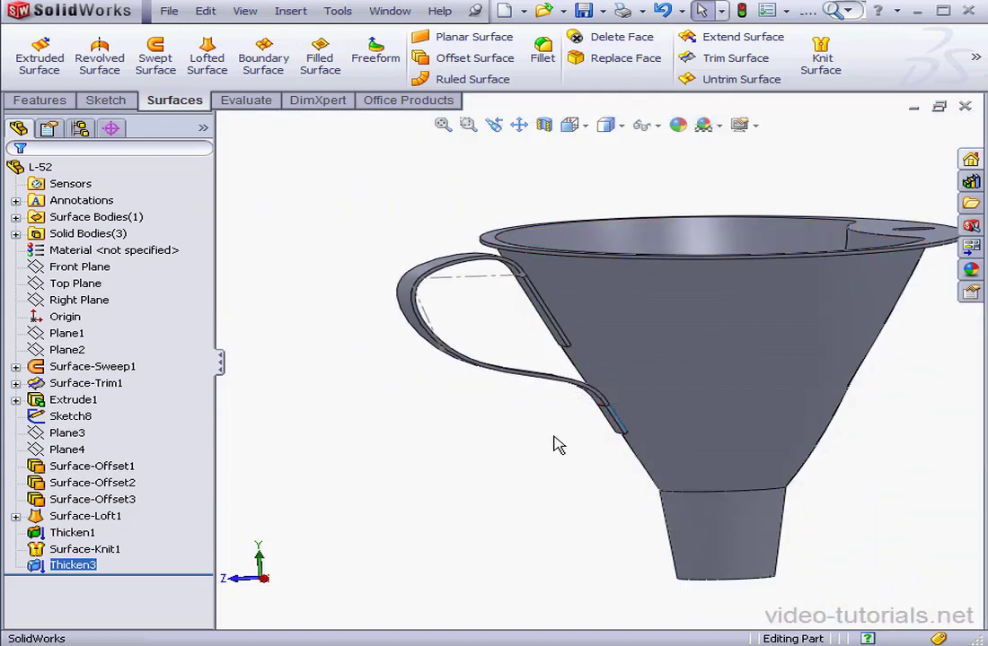
{"action": "middle_click_drag", "start_coordinate": [712, 346], "coordinate": [751, 371]}
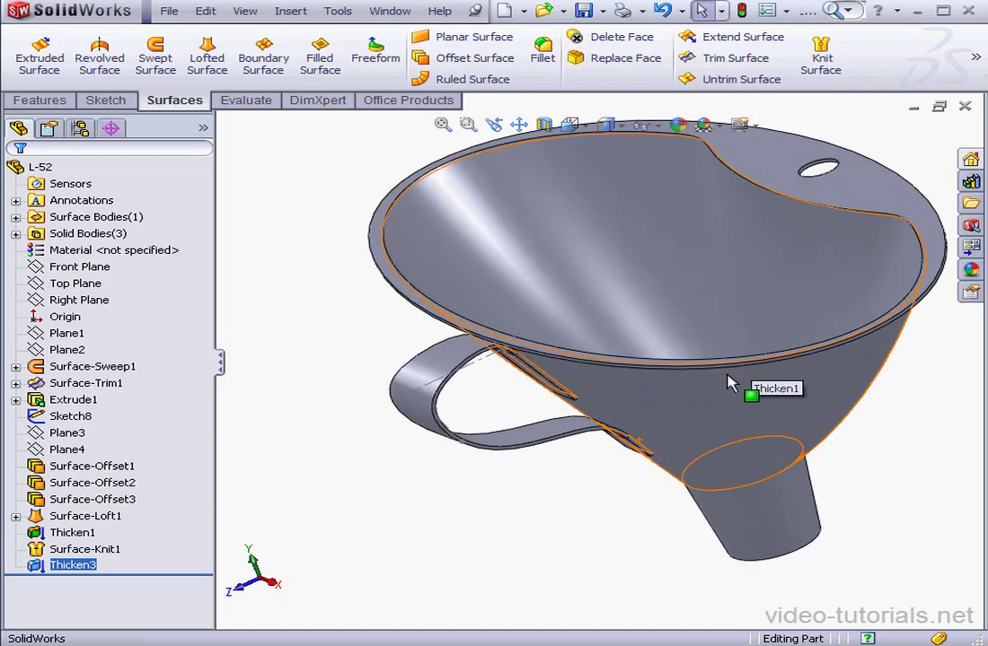